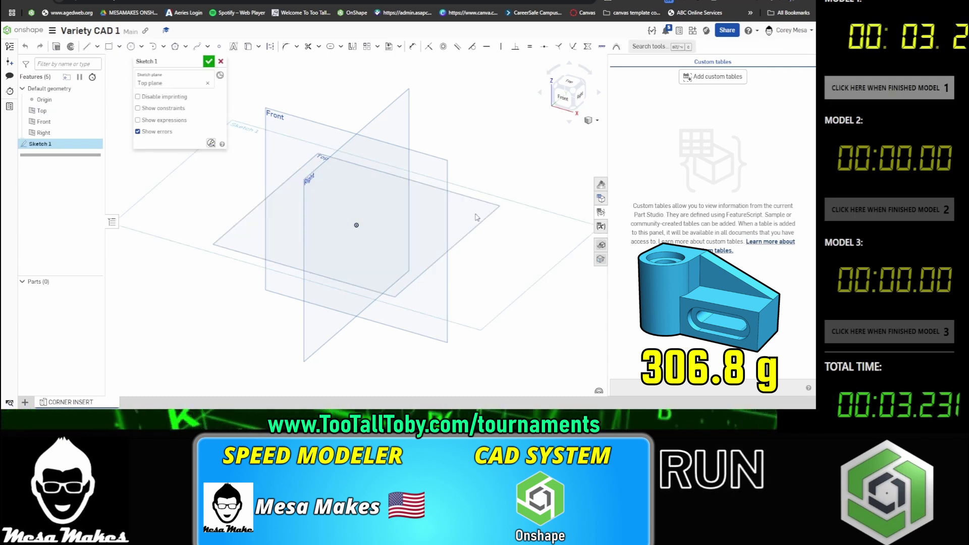
On the Top plane, sketch a corner rectangle from the origin, 50 mm wide and 38 mm high.
key(n)
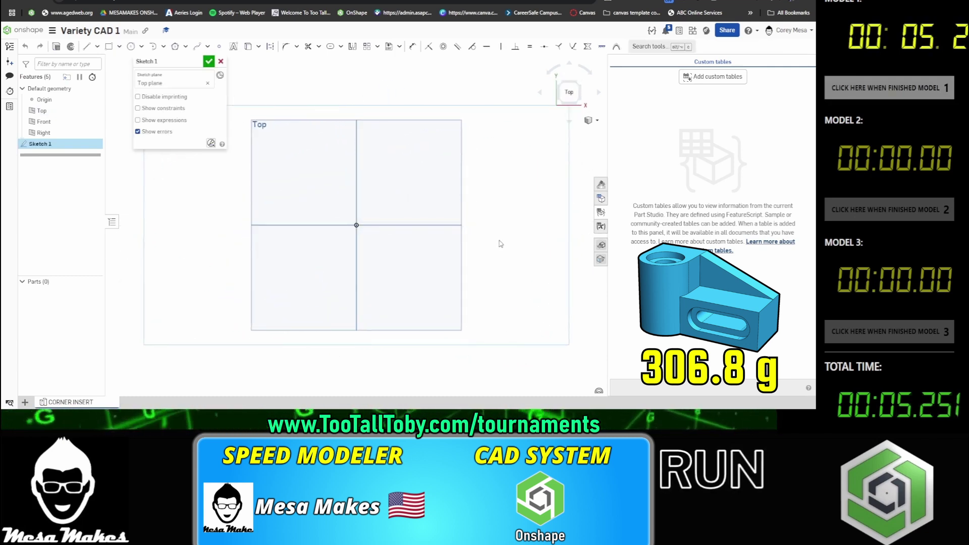
key(g)
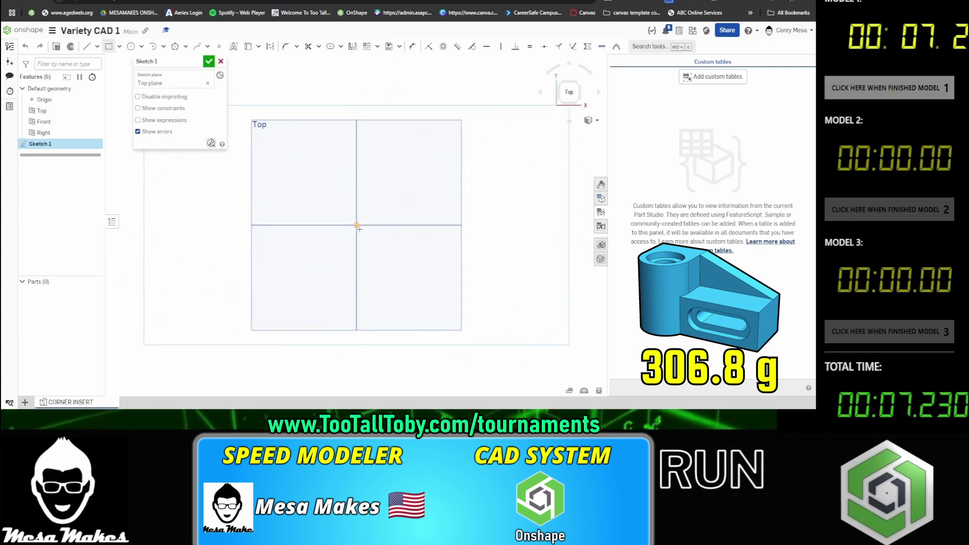
click(356, 225)
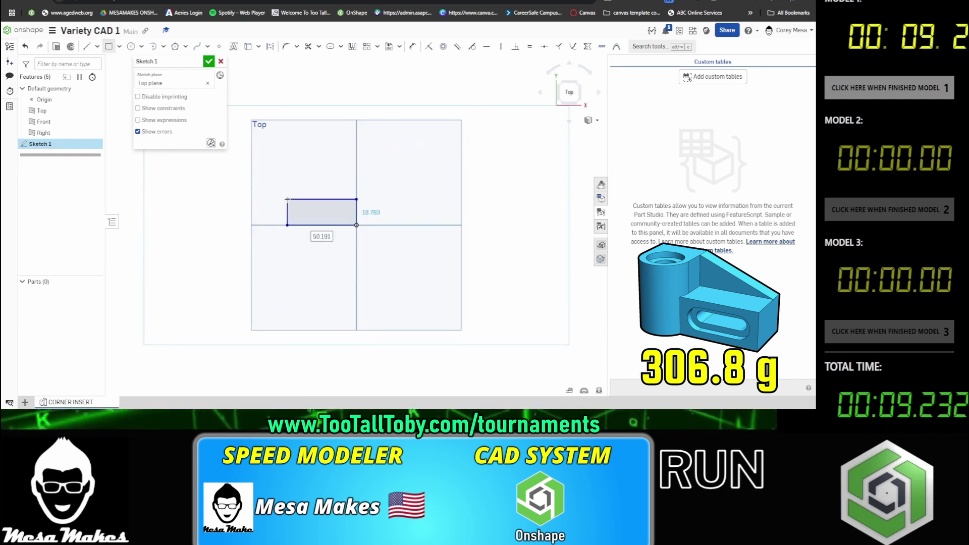
text(50)
key(Tab)
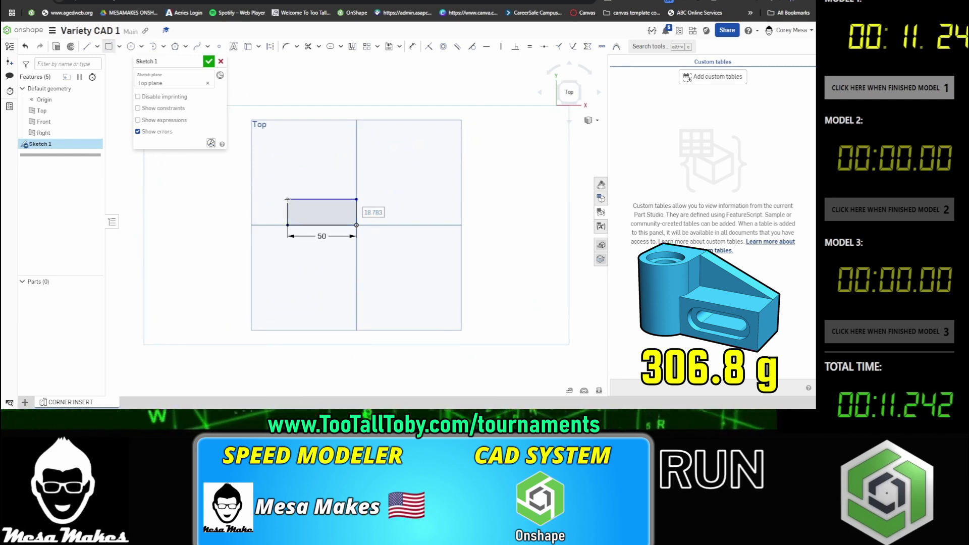
text(38)
key(Return)
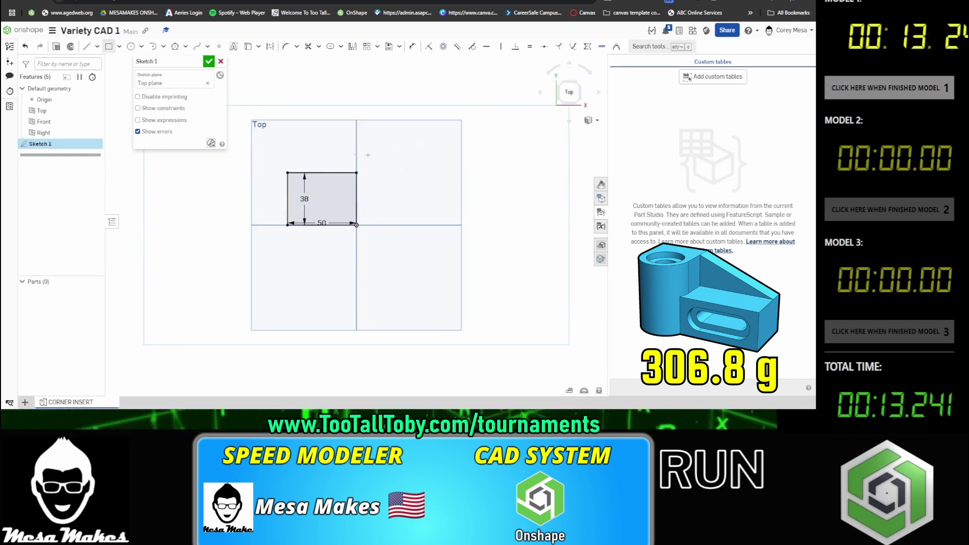
Add a second rectangle, 77 mm by 15 mm, starting at the upper corner above the origin.
click(357, 172)
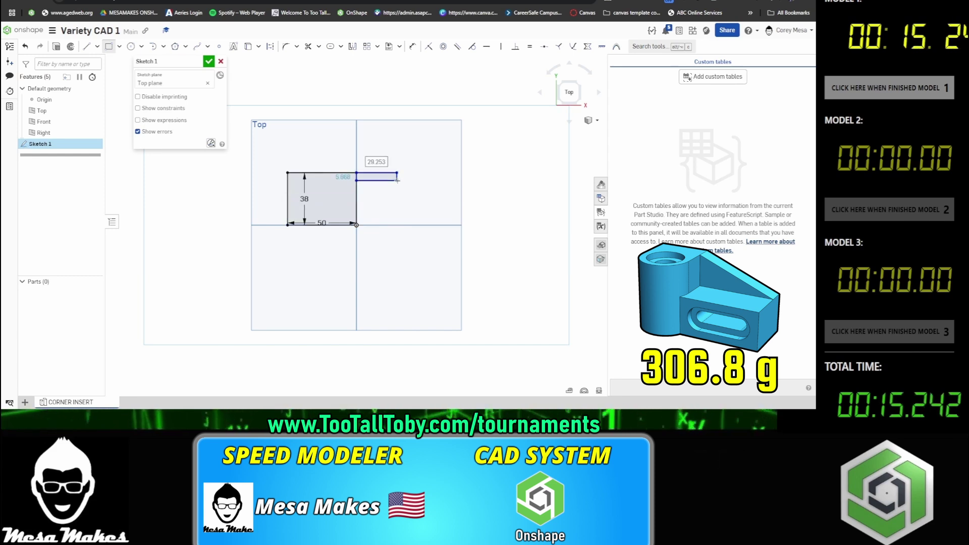
text(77)
key(Tab)
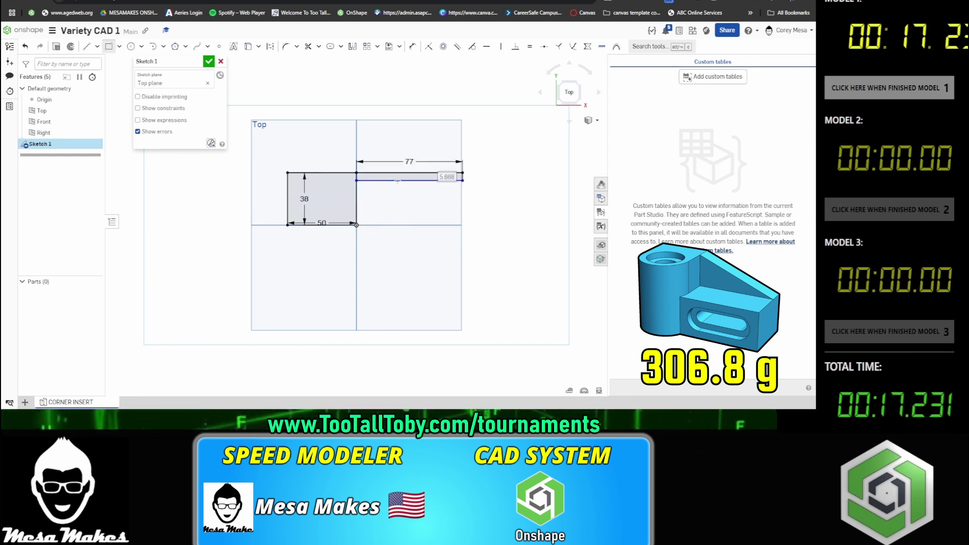
text(15)
key(Return)
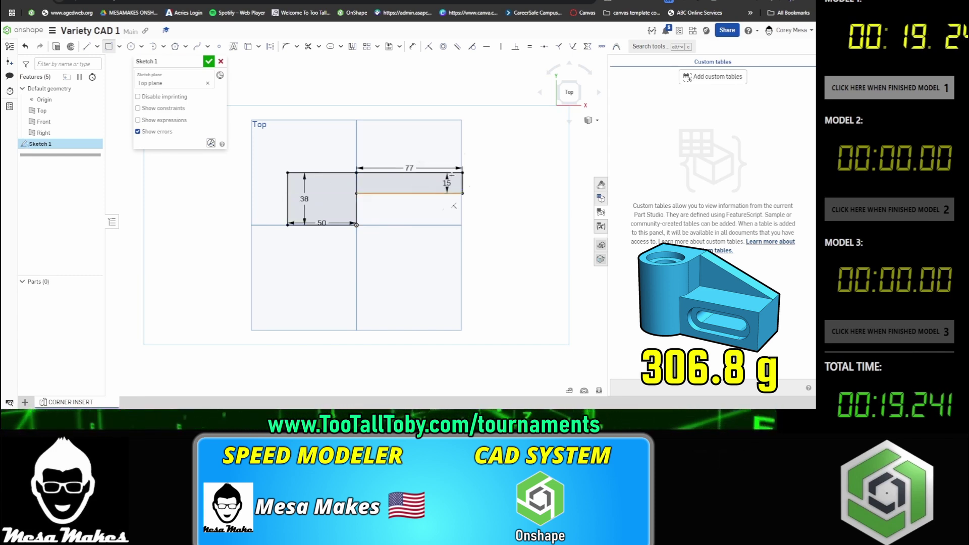
Draw a 50 mm vertical line from the outer upper corner of the 77 mm rectangle and a horizontal line back towards the first rectangle.
key(l)
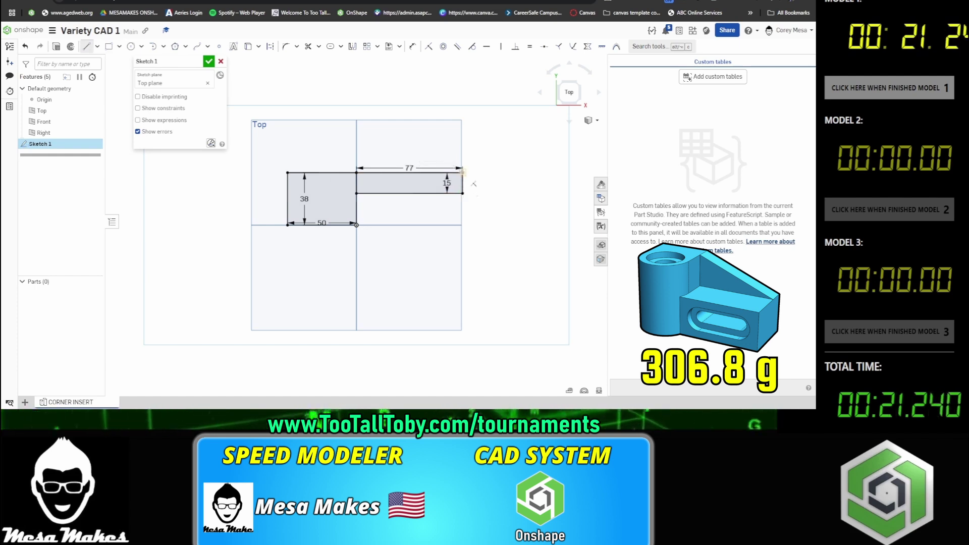
text(50)
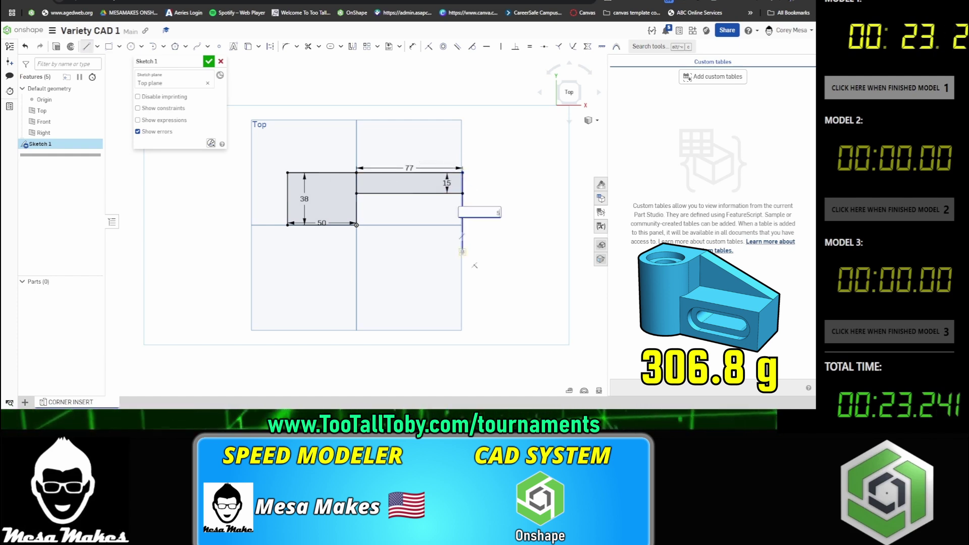
click(344, 242)
Draw a circle centred on the midpoint of the first rectangle's lower edge, passing through the origin, and finish the sketch.
key(c)
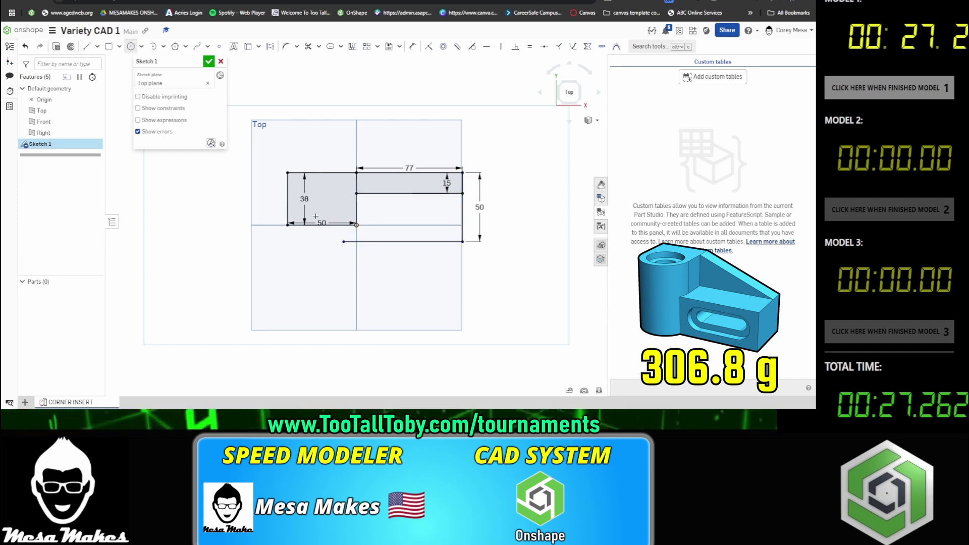
click(321, 224)
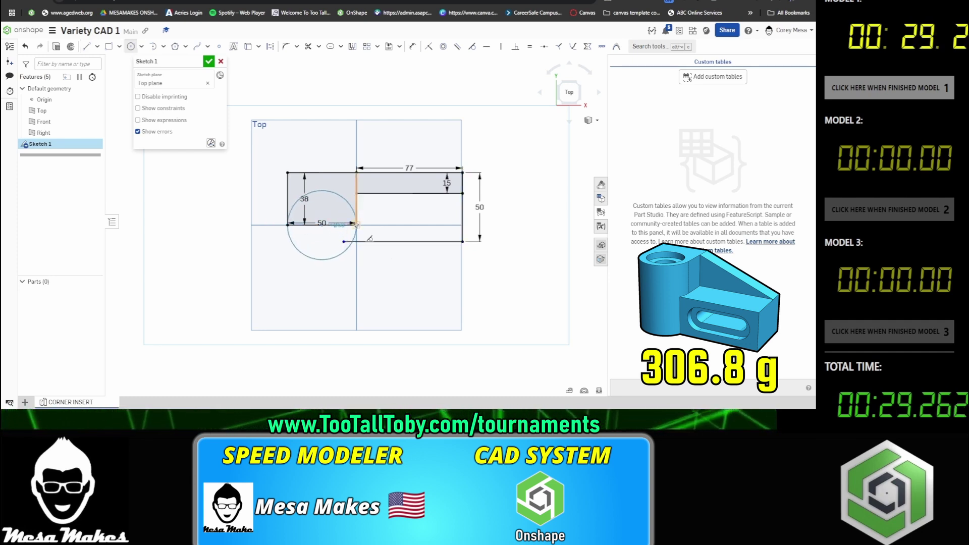
click(355, 226)
click(208, 61)
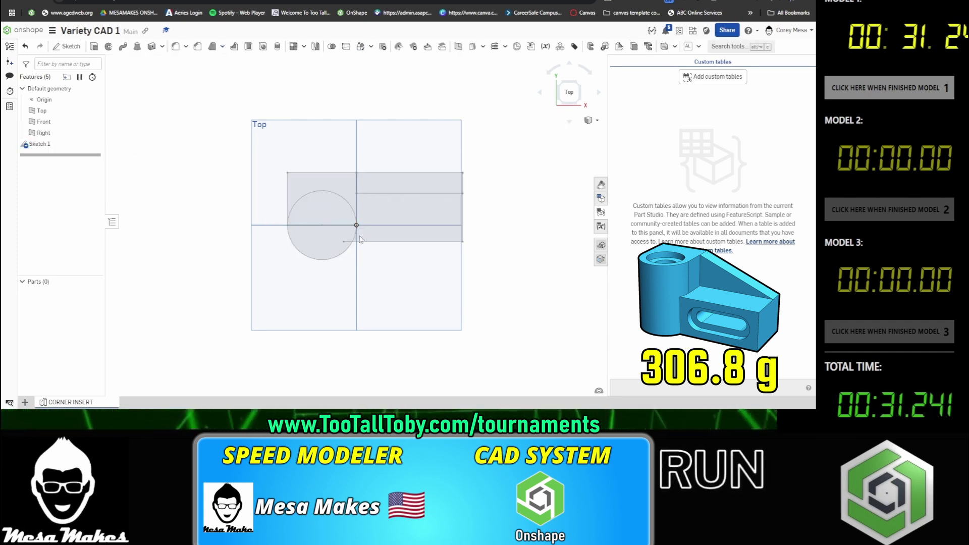
Extrude all regions of the sketch 70 mm downward as a new solid.
key(shift+e)
text(7)
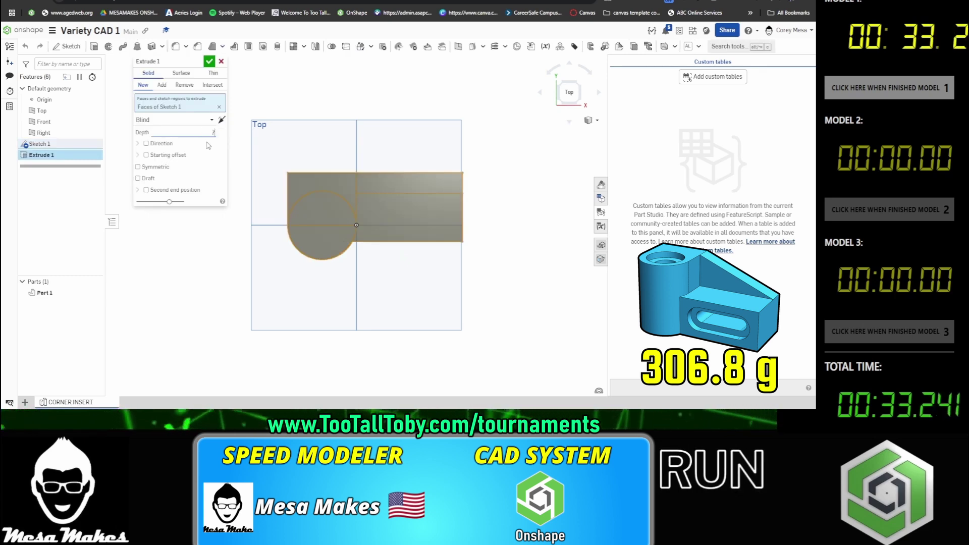
text(0)
key(Return)
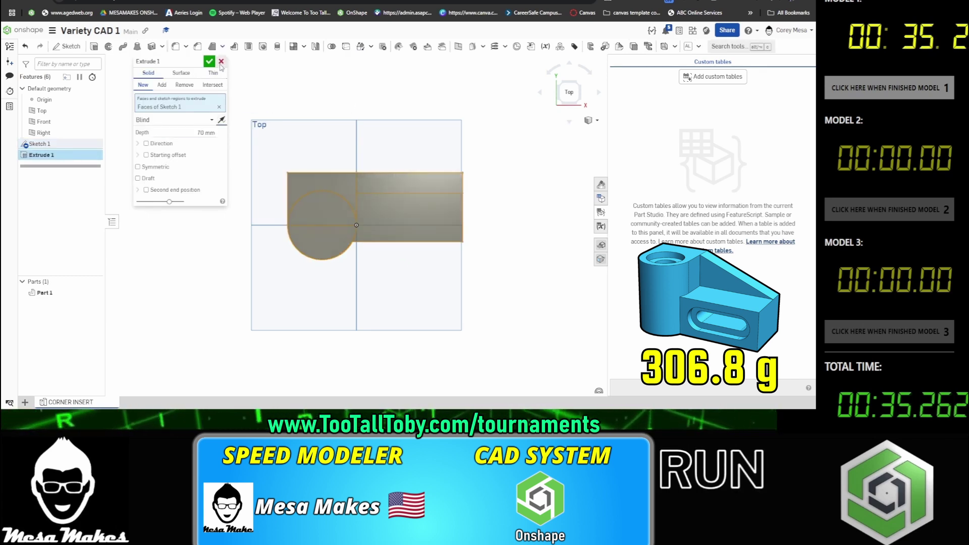
click(209, 61)
Show the first sketch again and cut its lower rectangular arm region 32 mm deep into the solid.
click(84, 144)
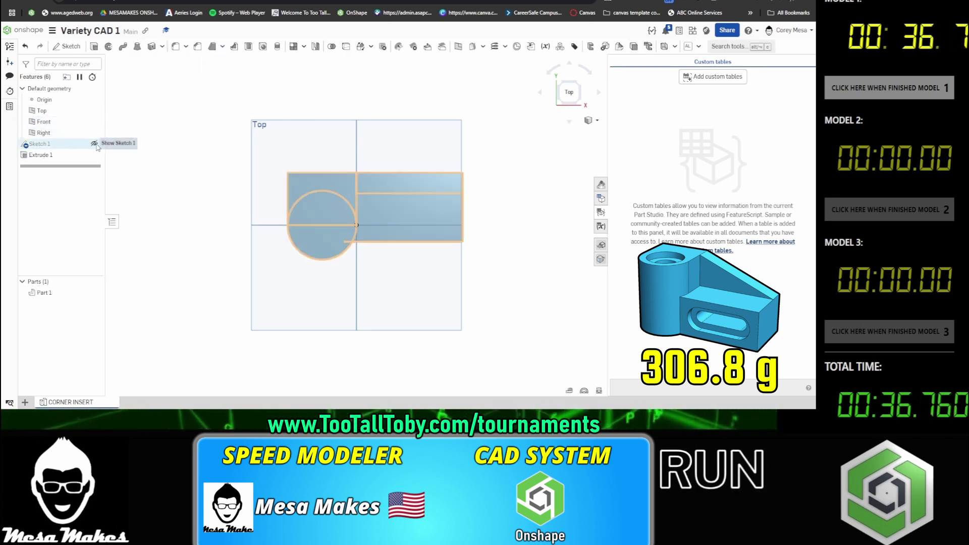
key(shift+e)
click(407, 225)
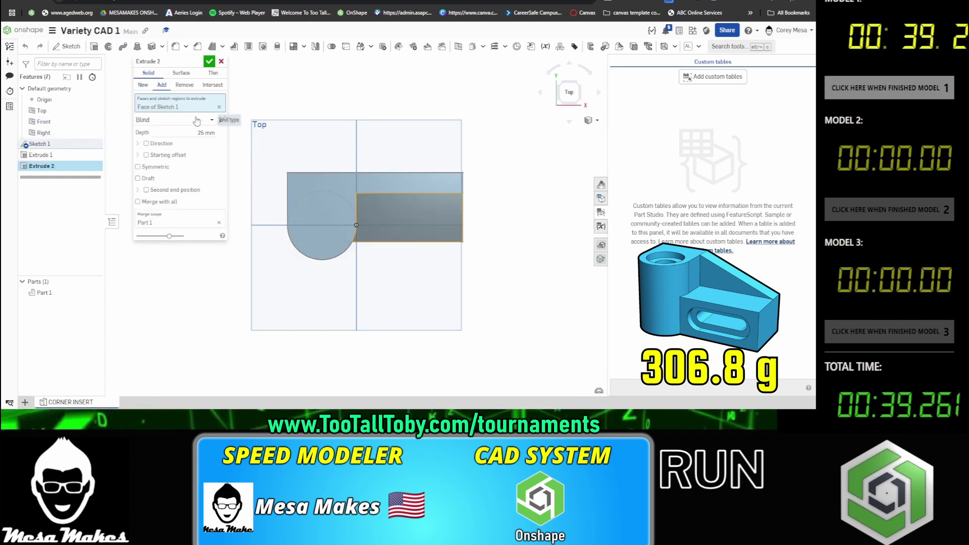
click(206, 132)
key(Return)
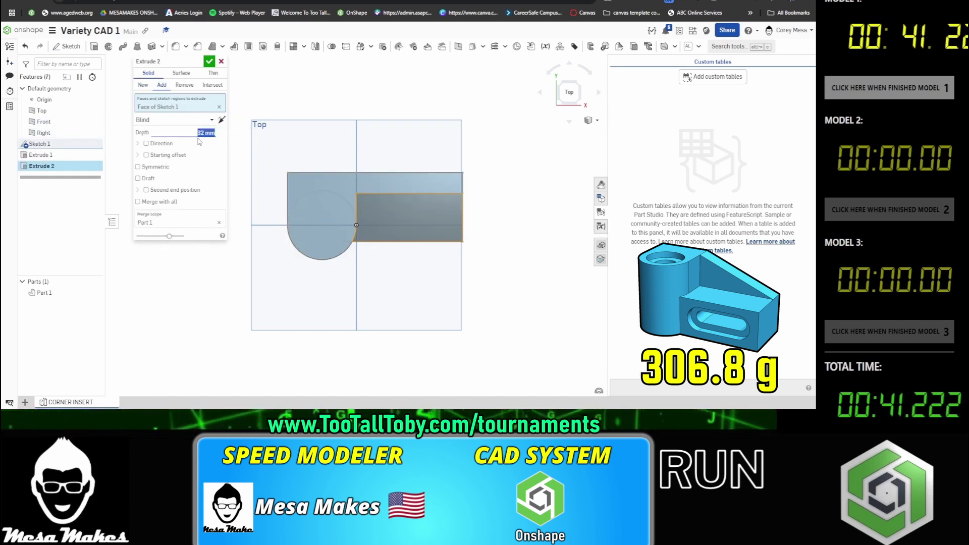
click(184, 84)
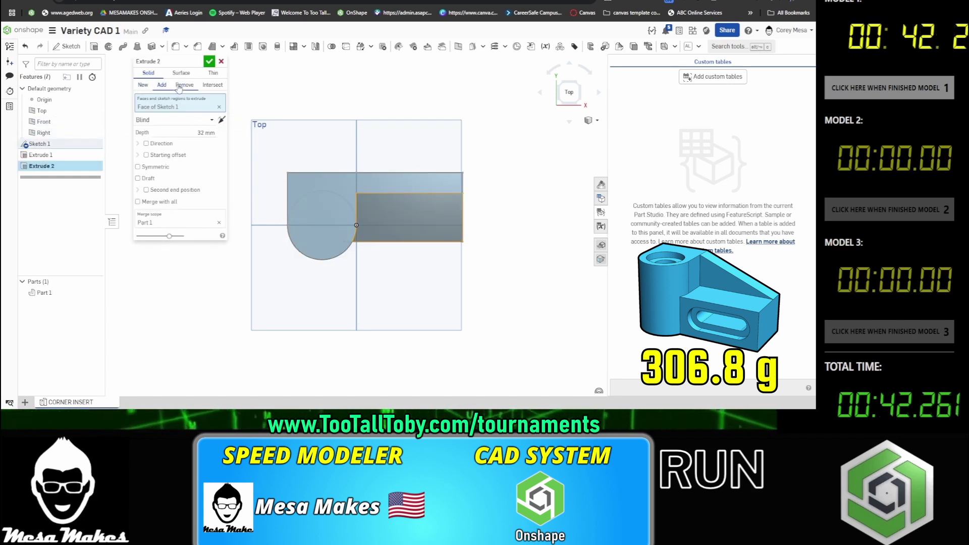
click(209, 62)
On the lower block's front face, sketch a diagonal from its outer upper corner to the origin and project the surrounding upper edges.
right_drag(411, 283, 402, 248)
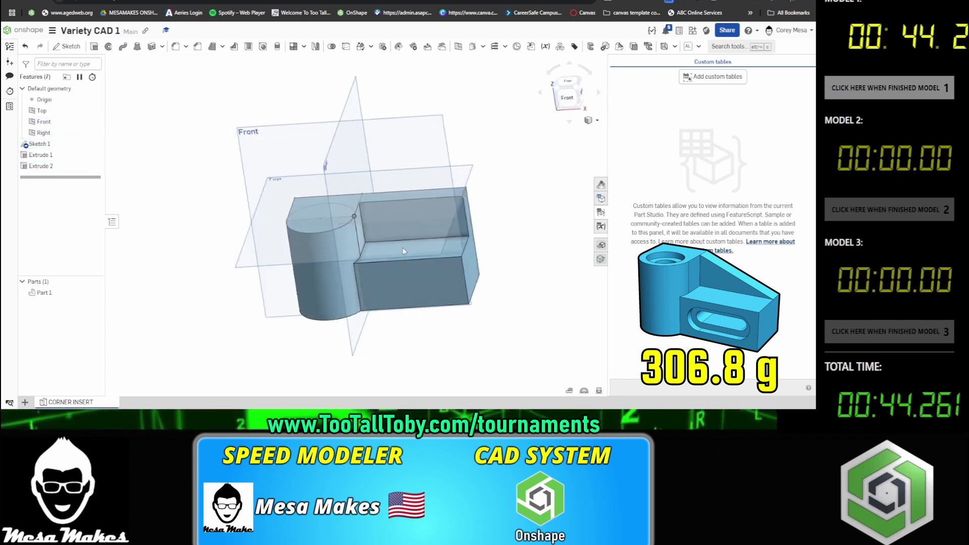
click(424, 295)
key(s)
key(n)
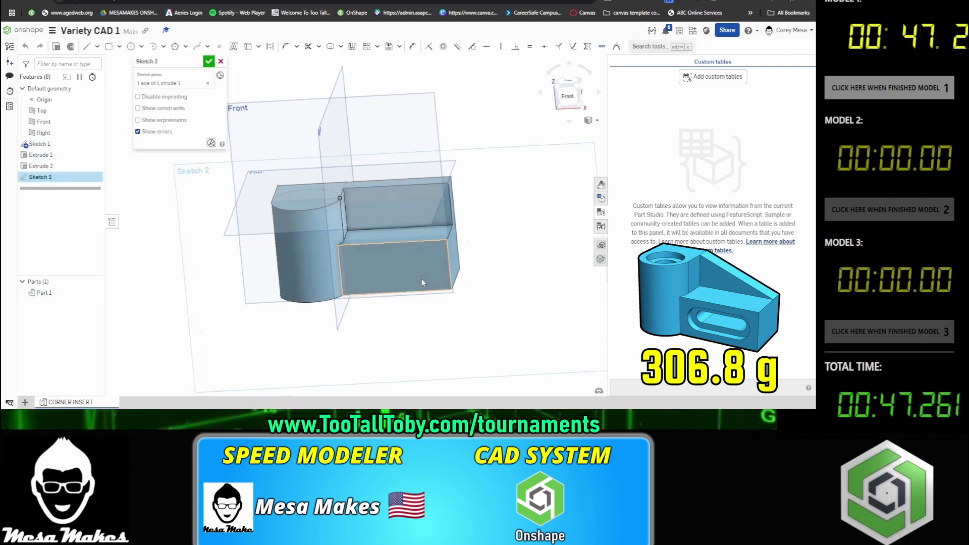
key(l)
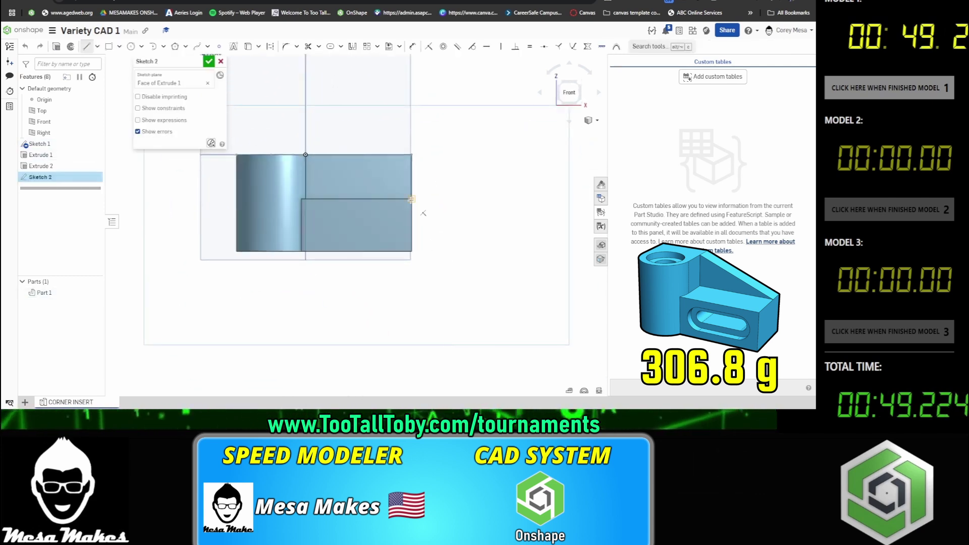
click(412, 198)
click(305, 155)
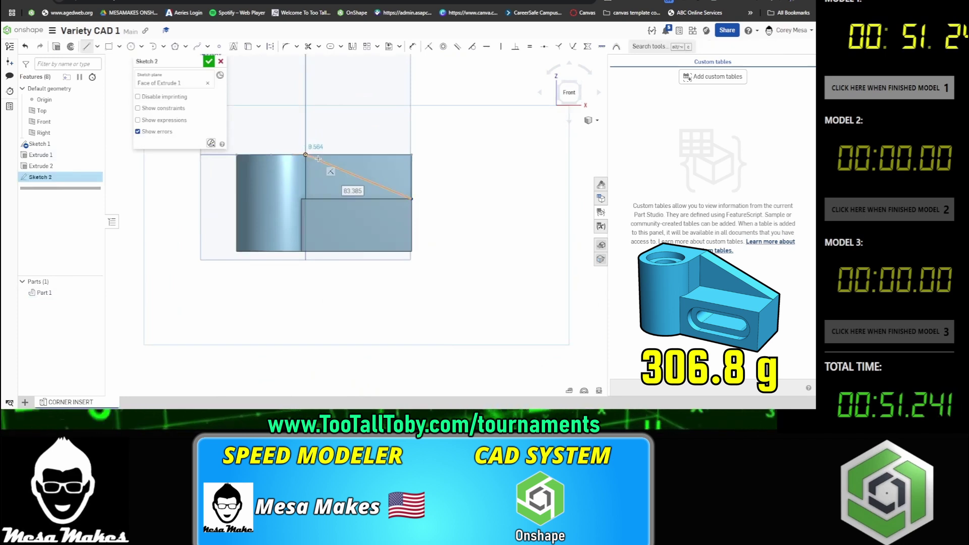
key(Escape)
drag(349, 138, 437, 165)
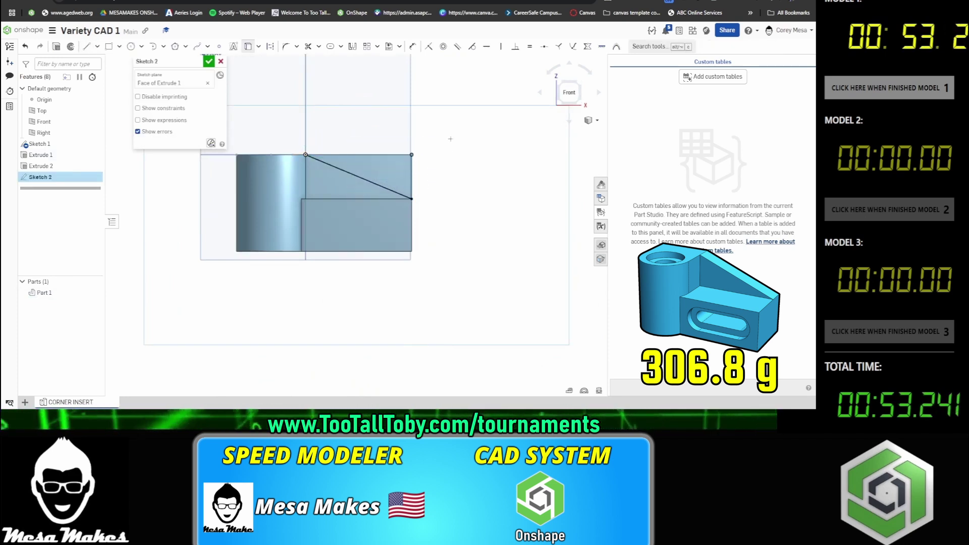
key(u)
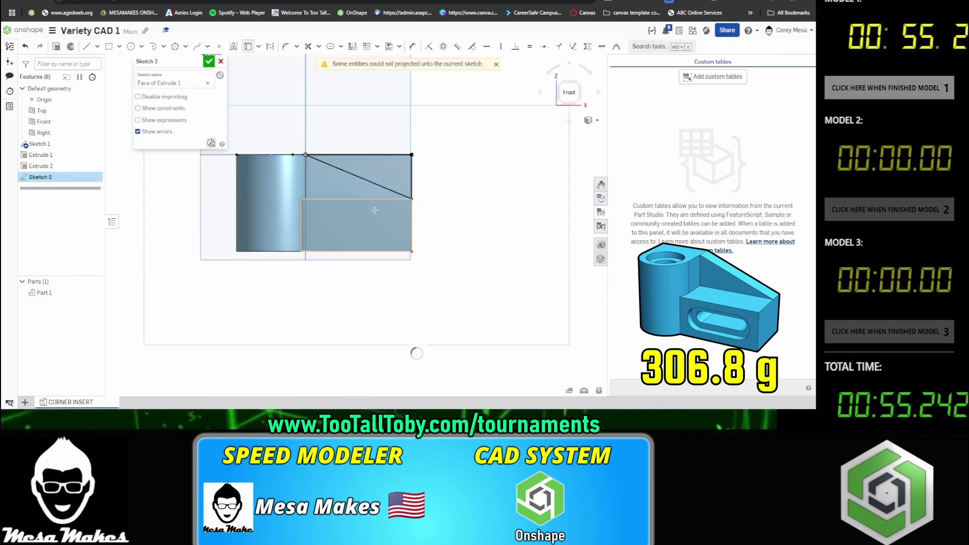
Draw horizontal line segments of 20 mm and 40 mm inward from the midpoint of the lower block's outer edge.
key(l)
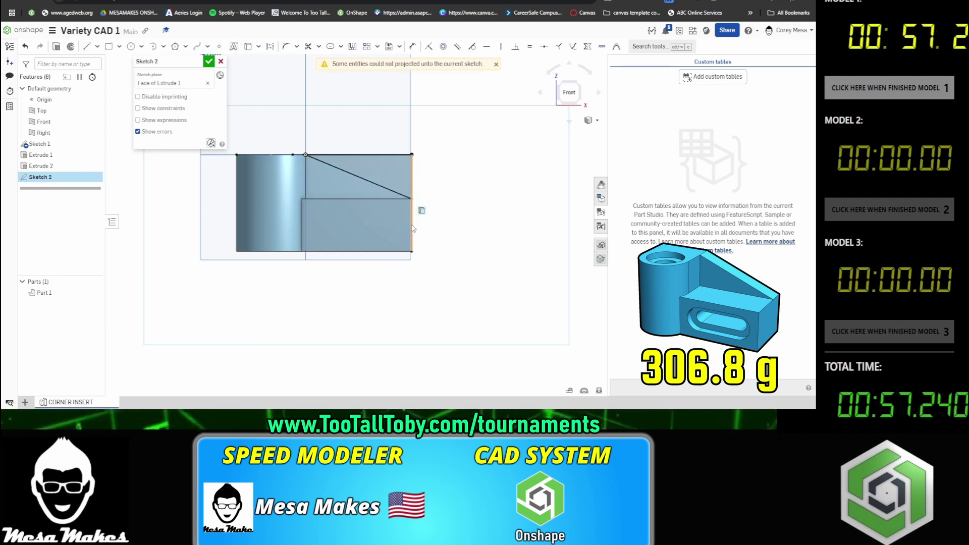
click(411, 225)
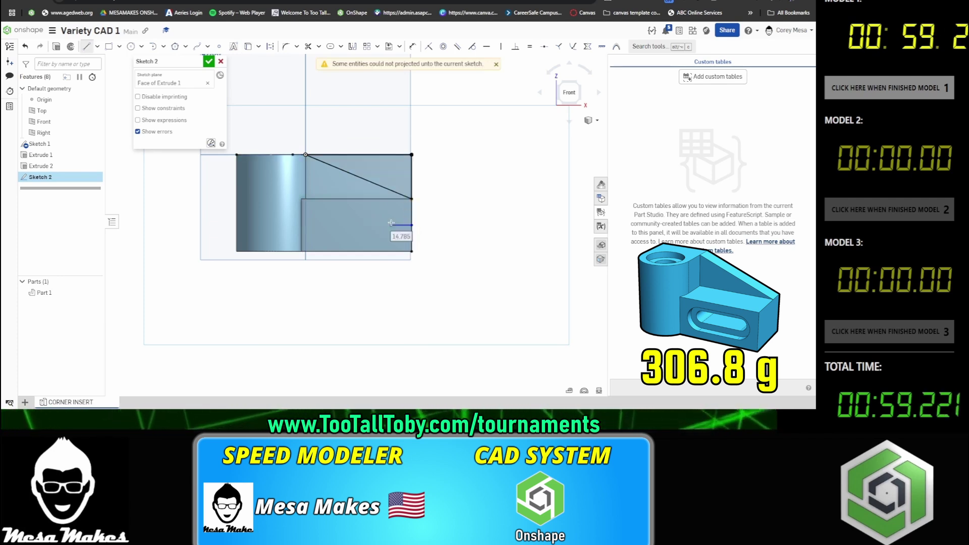
text(20)
key(Return)
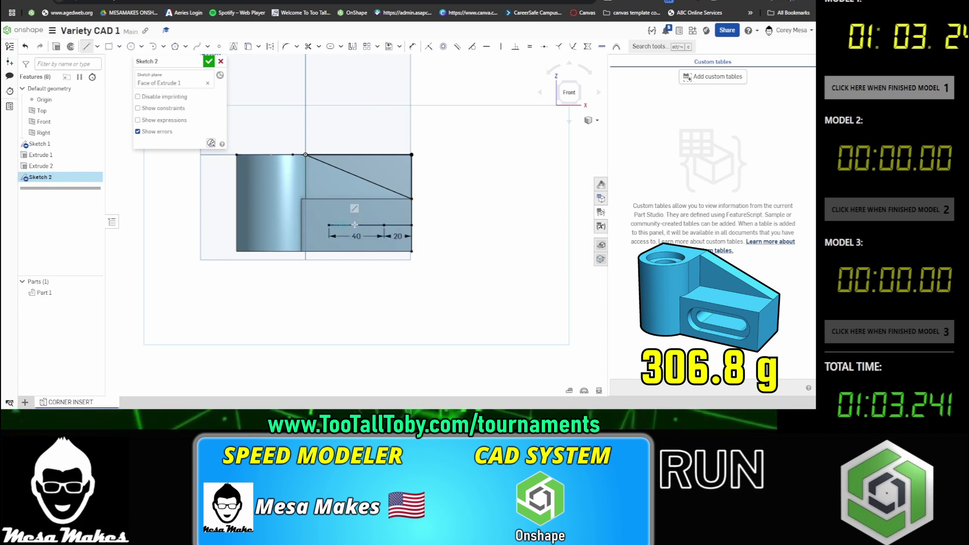
Create two concentric slots around the 40 mm line, with the outer slot 24 mm wide.
key(s)
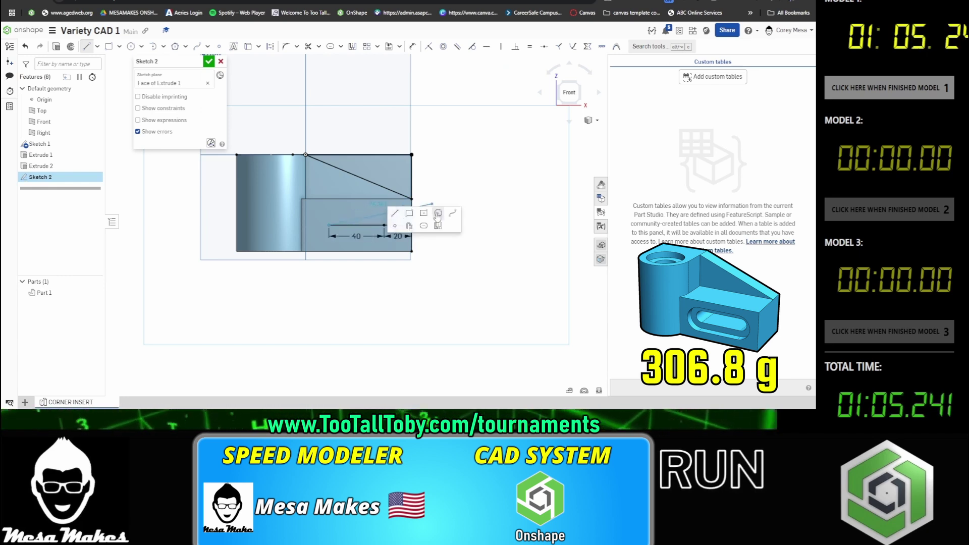
click(424, 226)
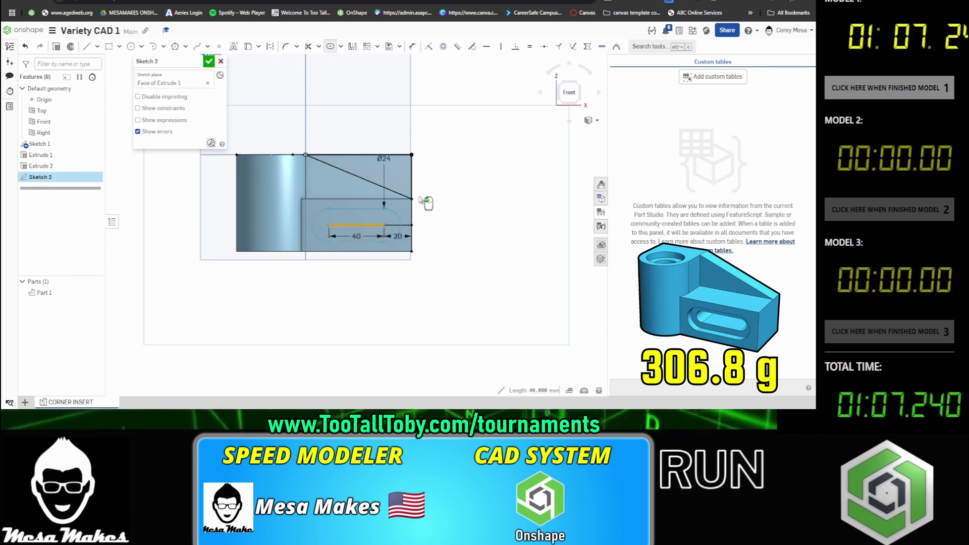
click(372, 231)
click(366, 226)
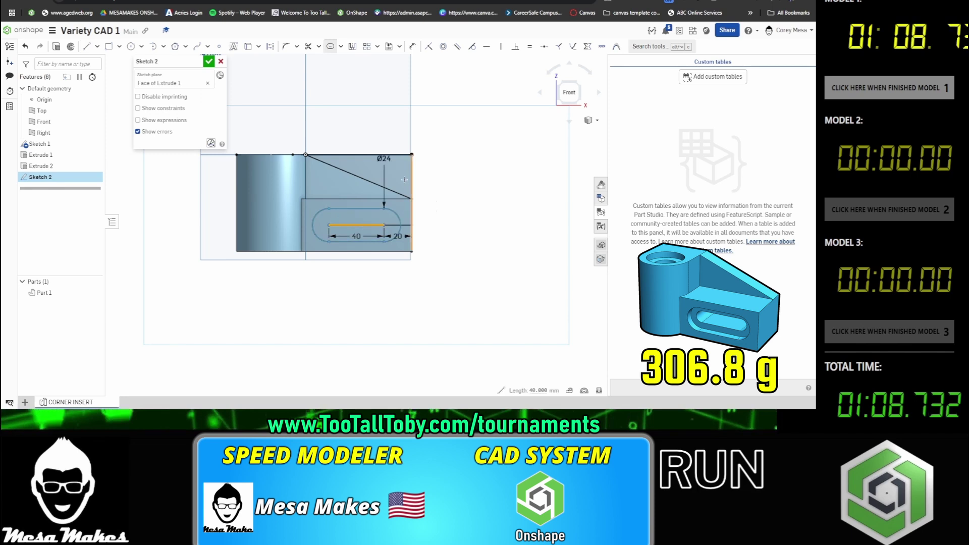
double_click(385, 159)
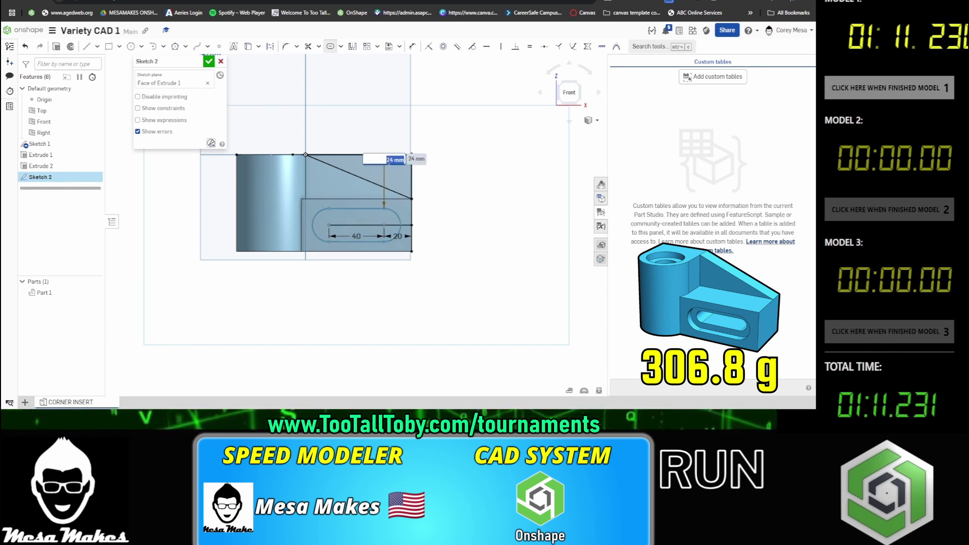
key(Return)
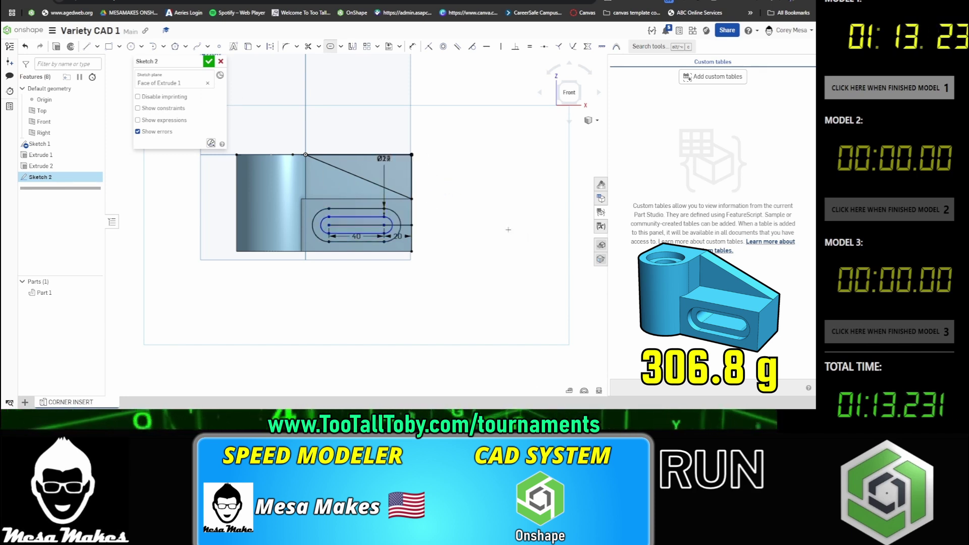
Cut the triangular region above the diagonal and the inner slot through all of the solid.
key(shift+e)
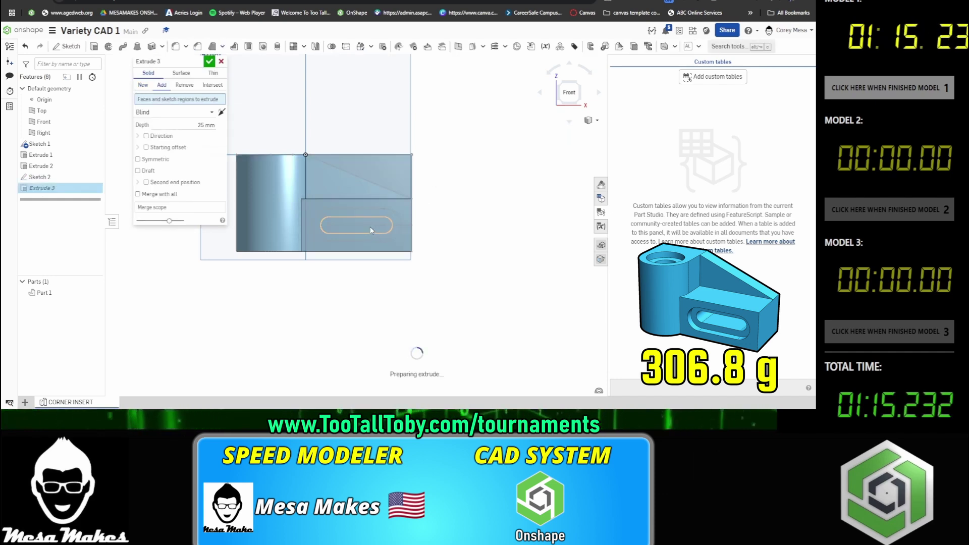
click(398, 181)
click(356, 226)
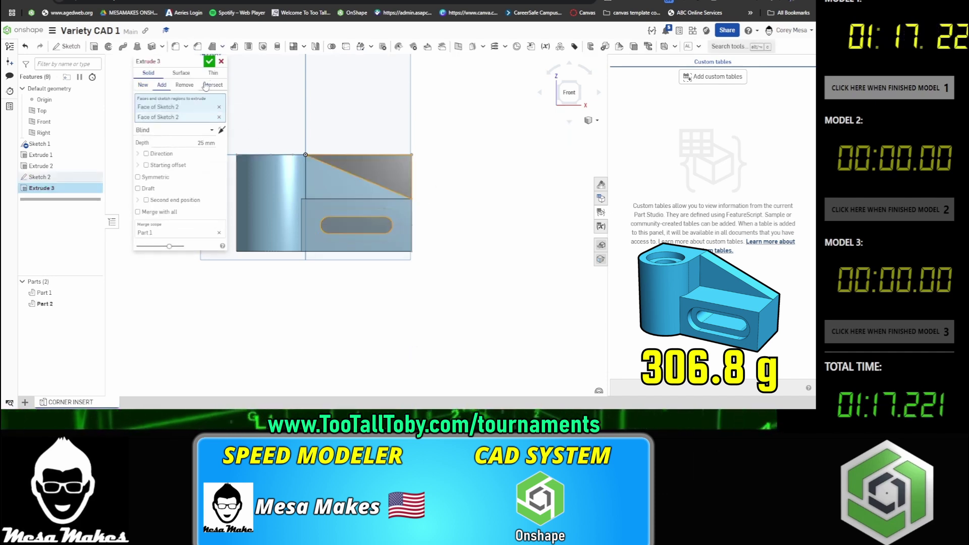
click(190, 144)
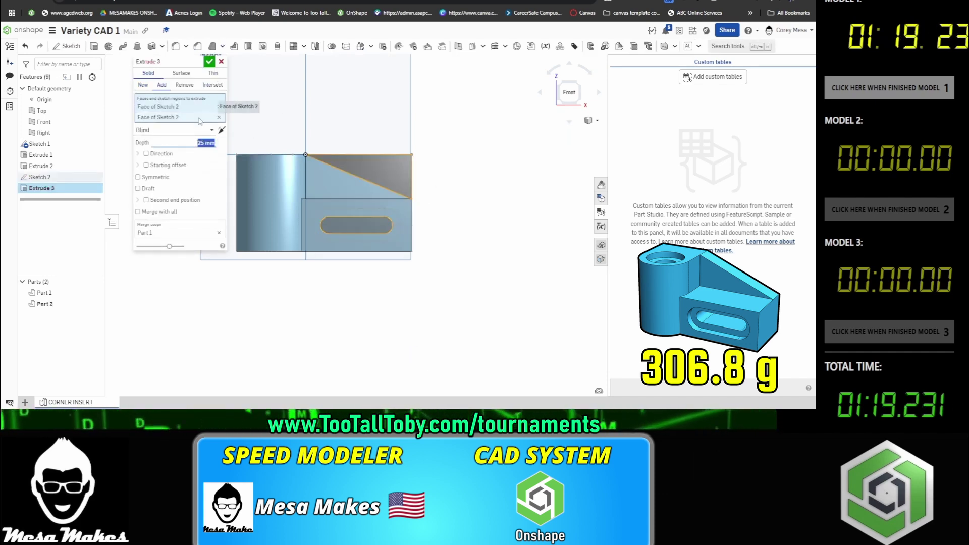
click(211, 131)
click(164, 199)
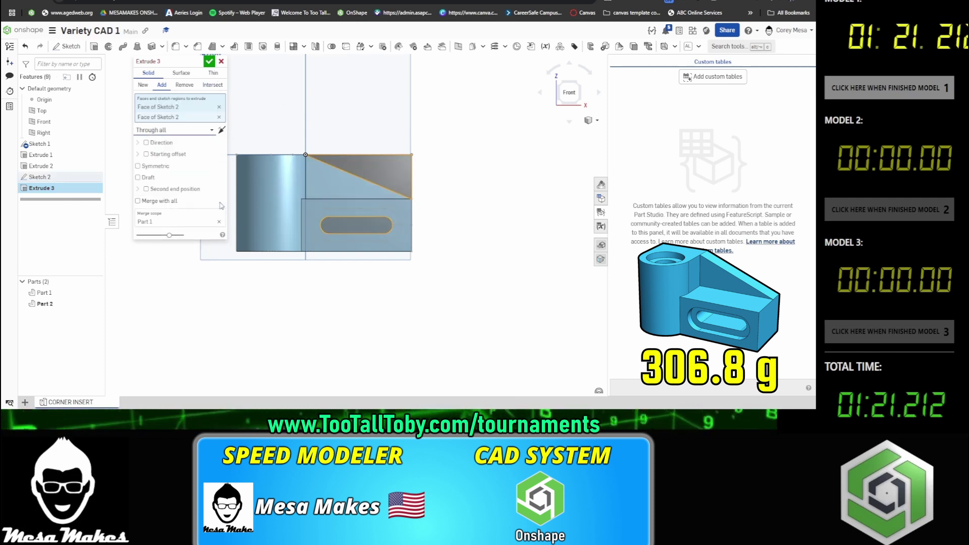
click(185, 85)
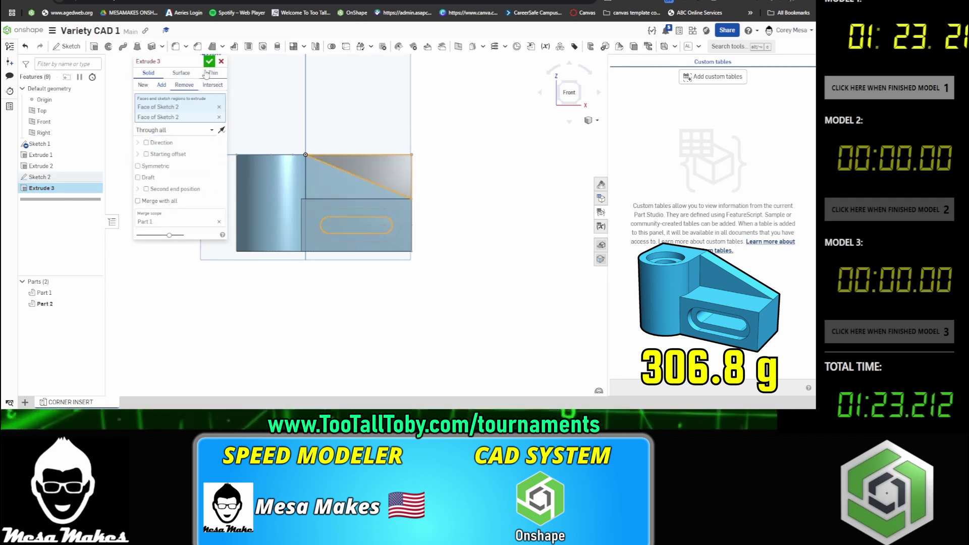
key(Return)
Cut the ring between the two slots 7 mm deep into the block's front face.
key(shift+e)
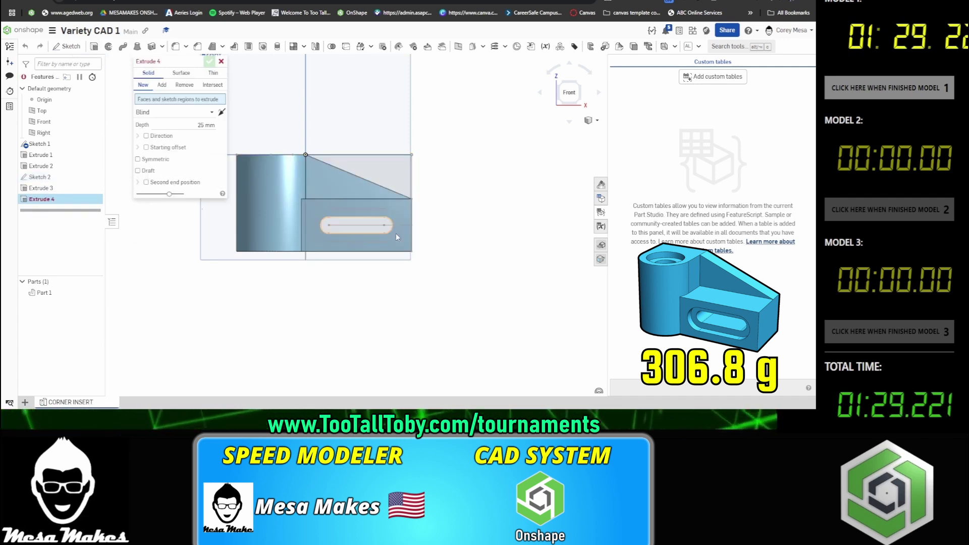
click(327, 213)
click(184, 84)
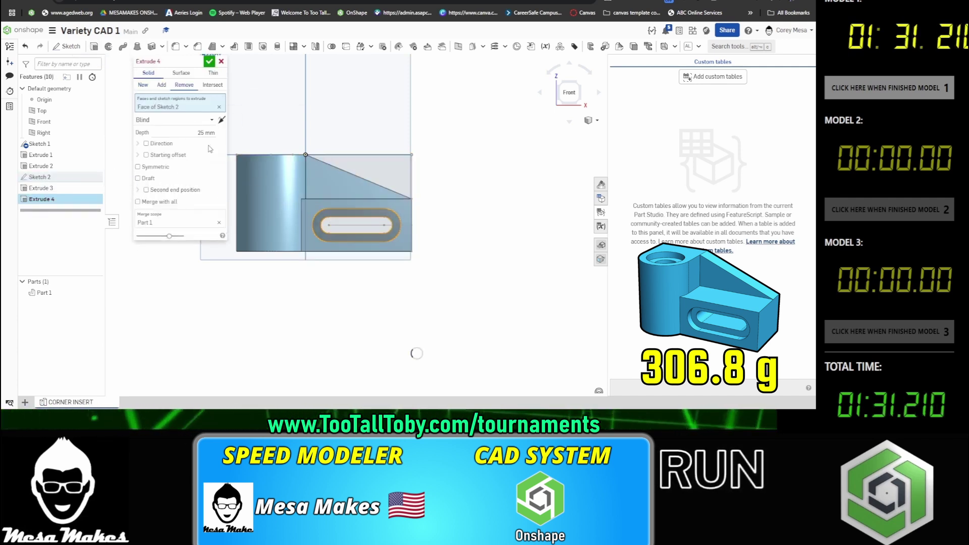
click(206, 132)
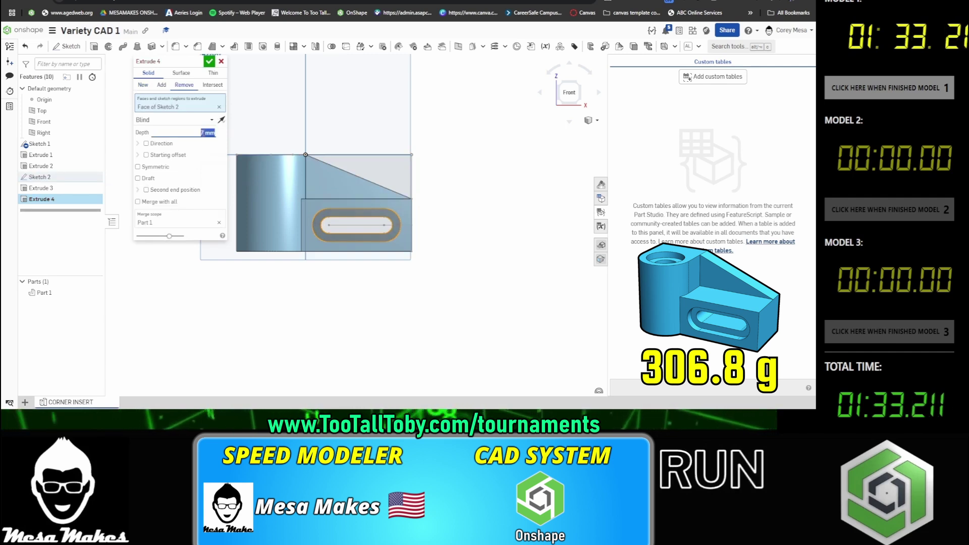
click(209, 61)
Add a MESA MASS feature for the part so its mass by material is listed.
click(327, 145)
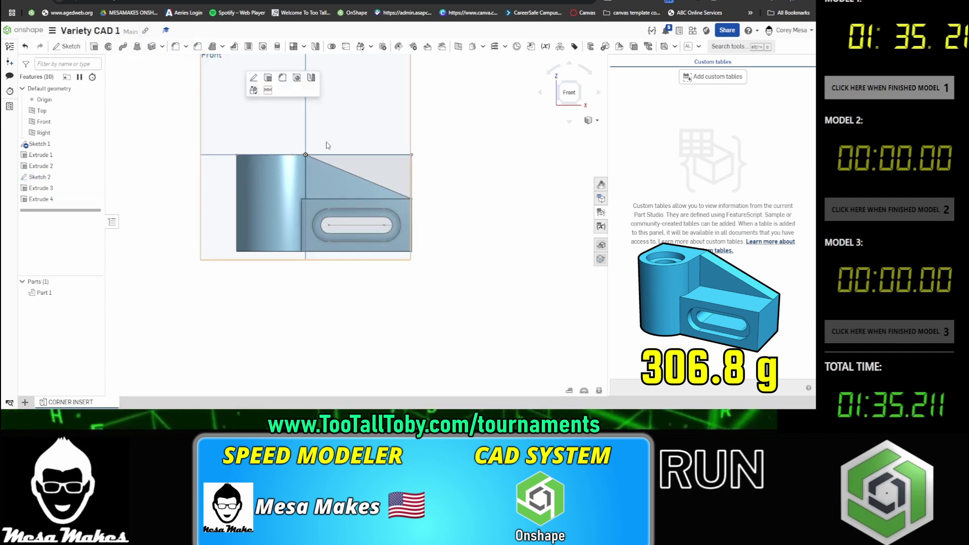
click(272, 94)
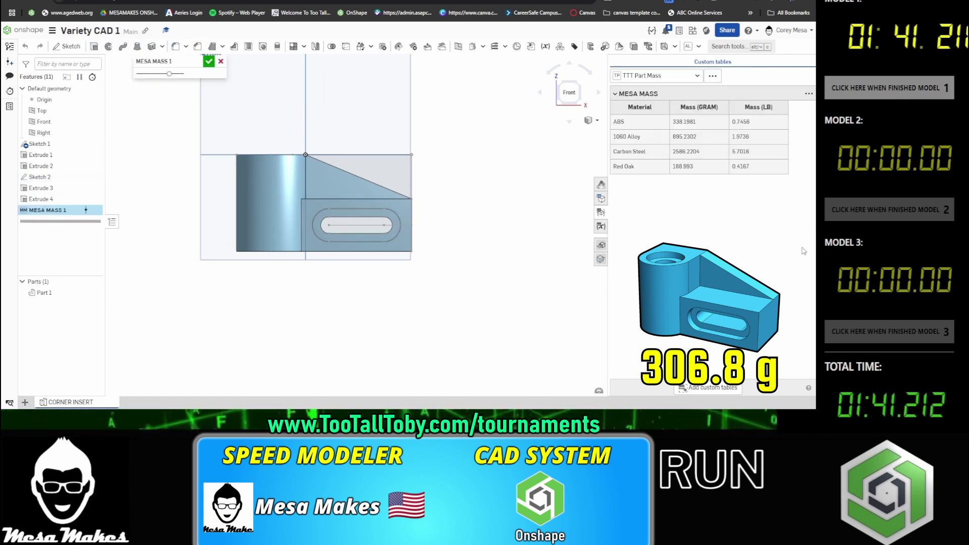
key(Up)
click(209, 61)
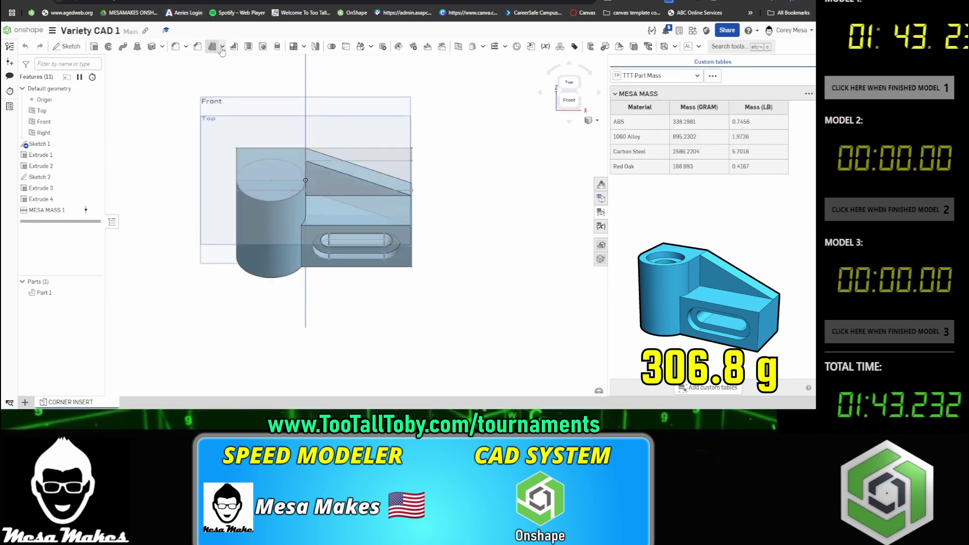
Place a 22 mm through hole with a 37 mm counterbore 8 mm deep at the centre of the cylindrical boss.
click(262, 47)
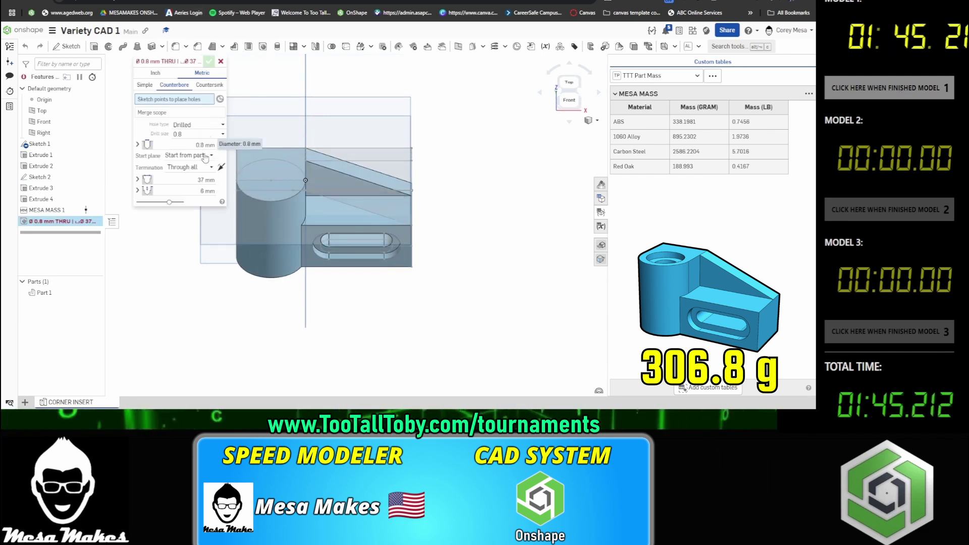
click(205, 145)
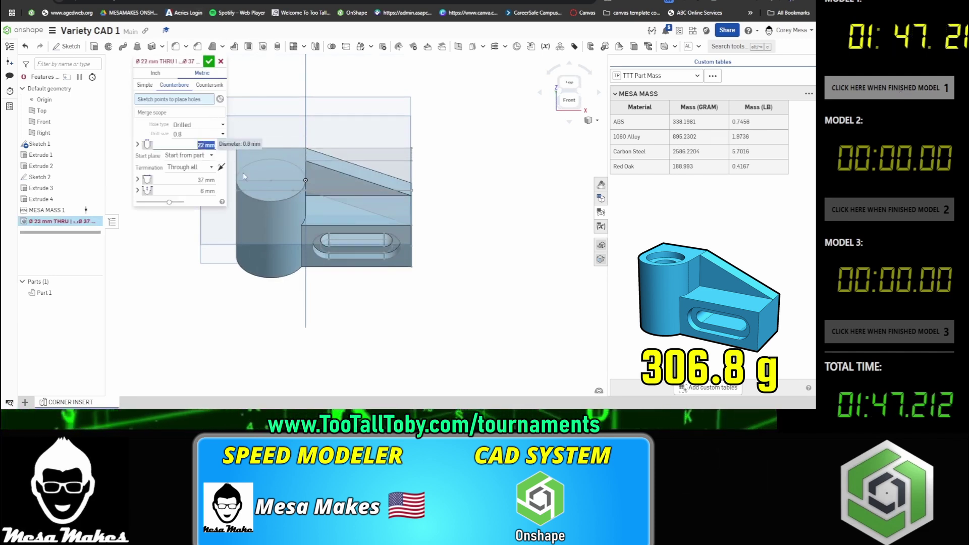
click(271, 178)
click(208, 61)
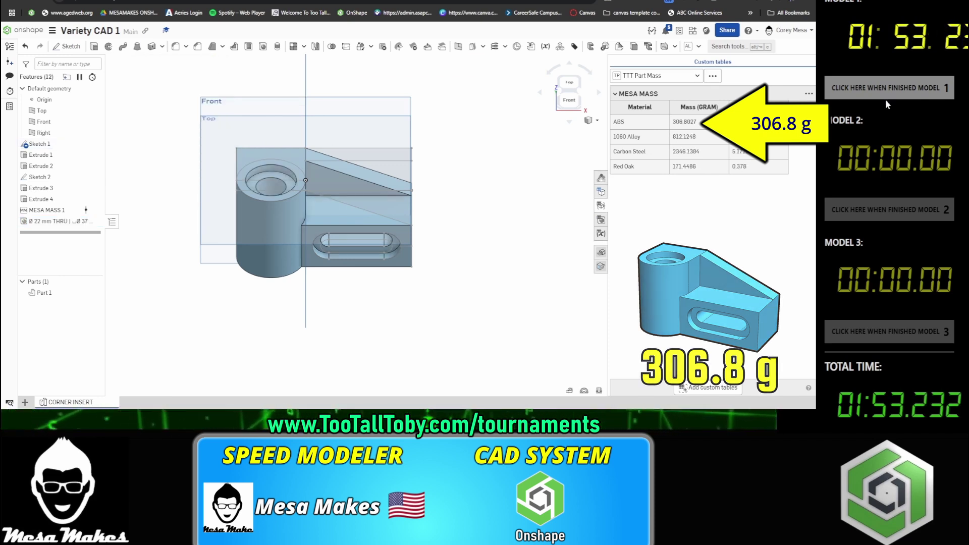
In the Variety CAD 2 document, start a sketch on the front plane with a horizontal 146 mm line from the origin.
click(173, 1)
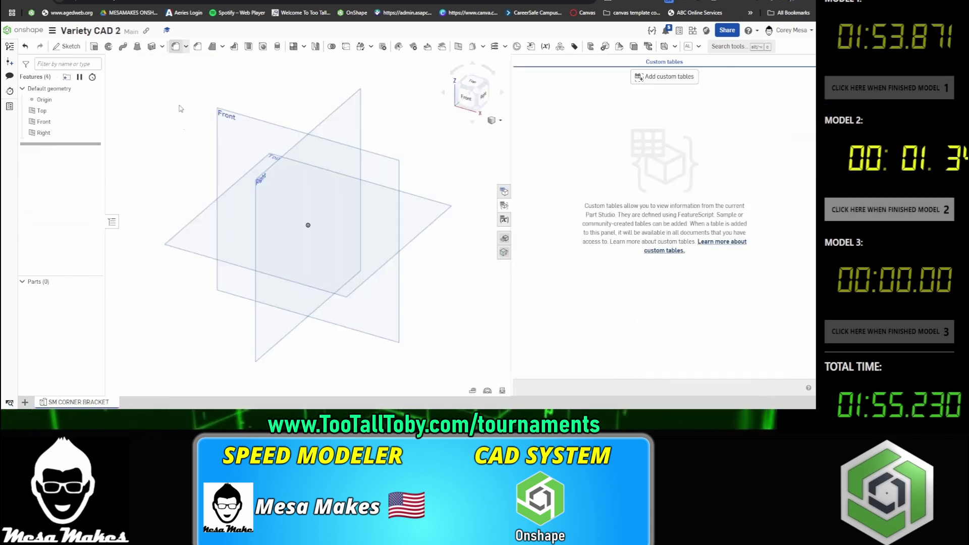
click(331, 223)
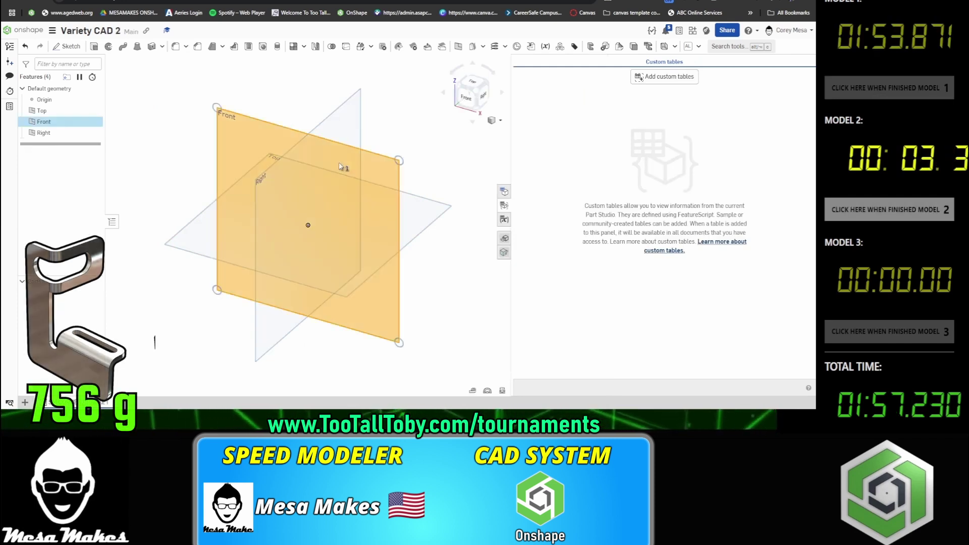
key(shift+s)
key(n)
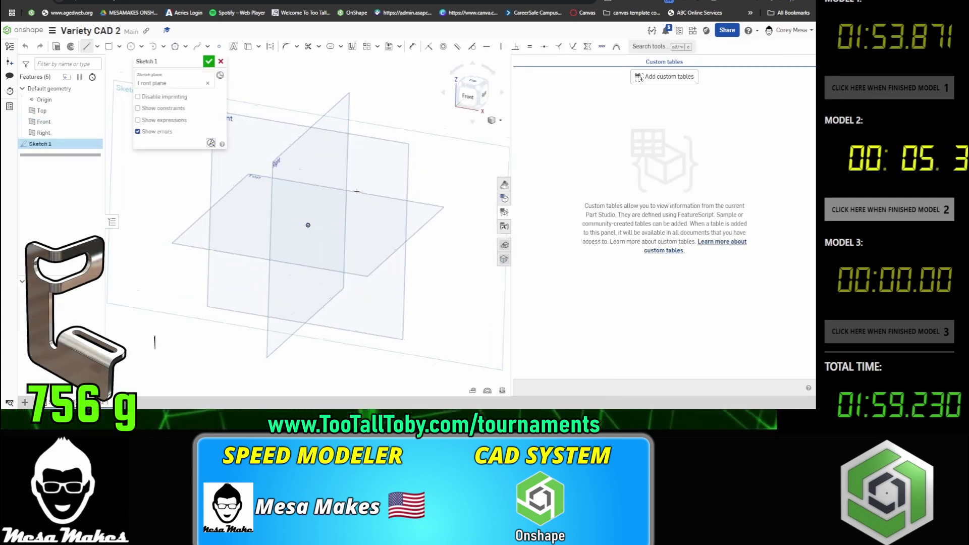
click(308, 225)
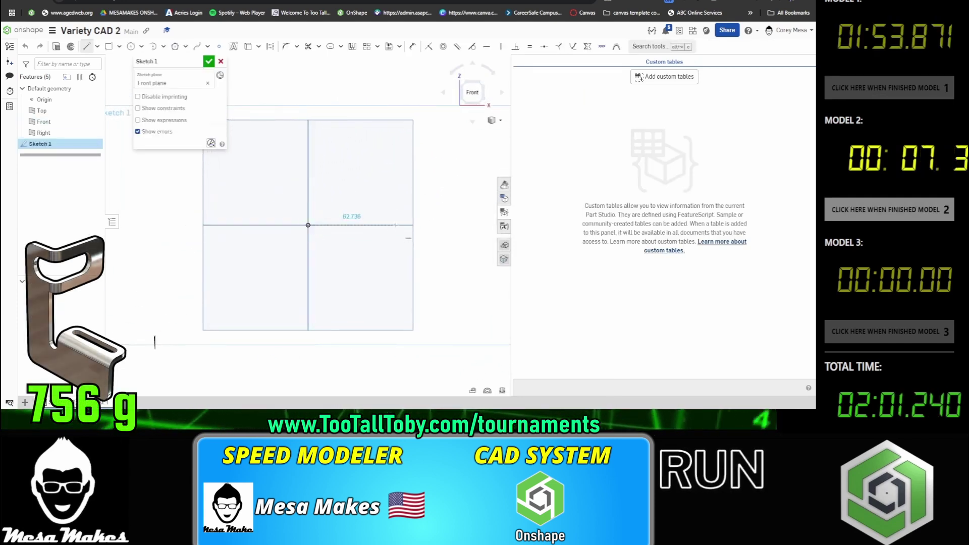
click(395, 225)
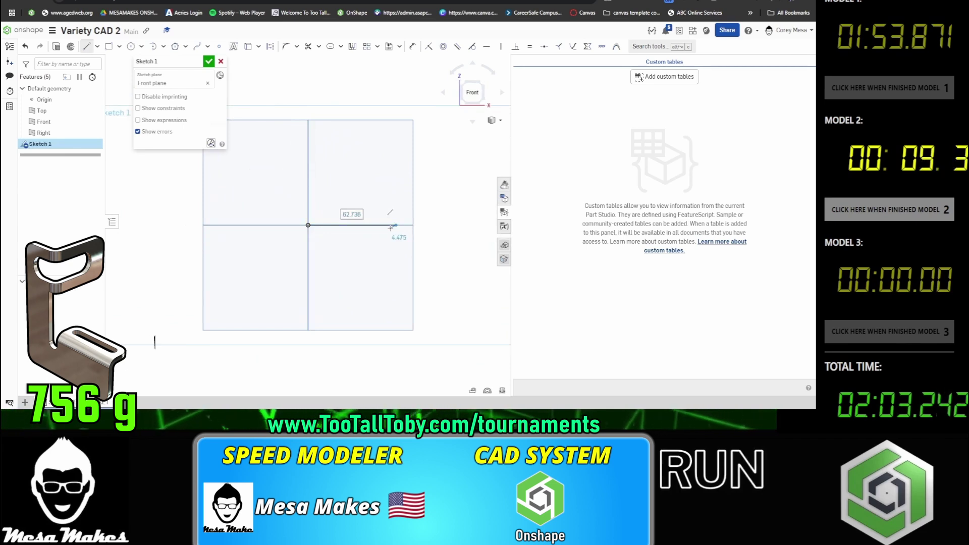
text(146)
key(Return)
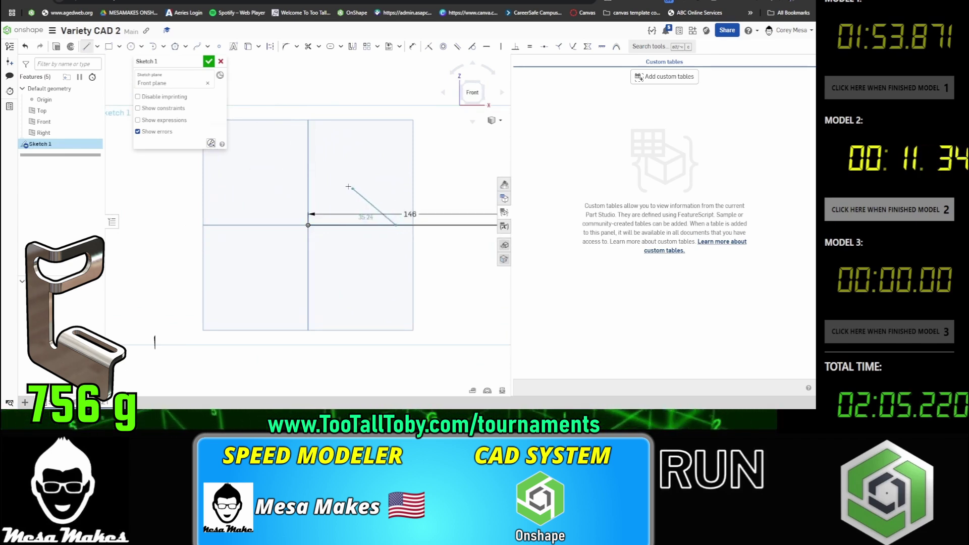
Continue the profile from the line's free end with segments 60 mm up, 90 mm back toward the origin side and 16 mm down.
middle_drag(444, 169, 303, 206)
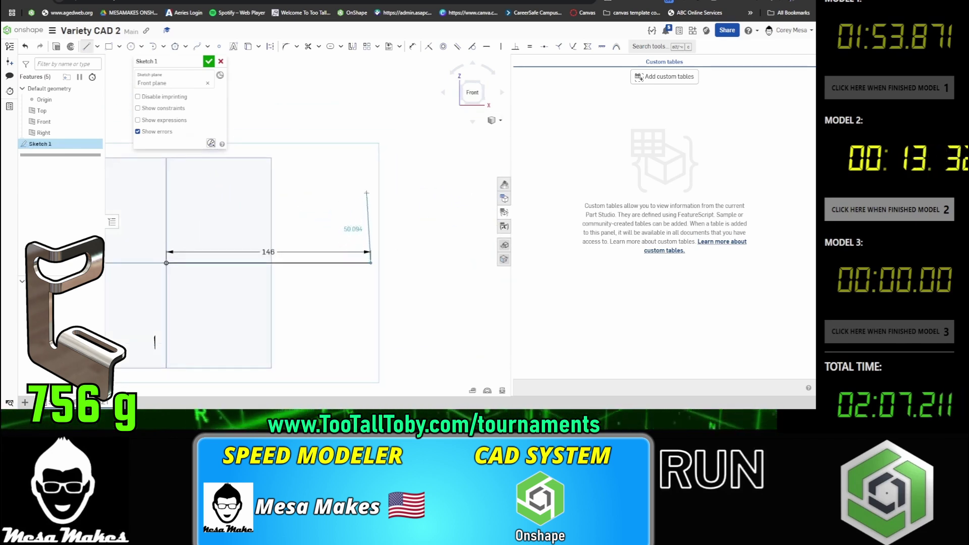
click(371, 192)
text(60)
key(Return)
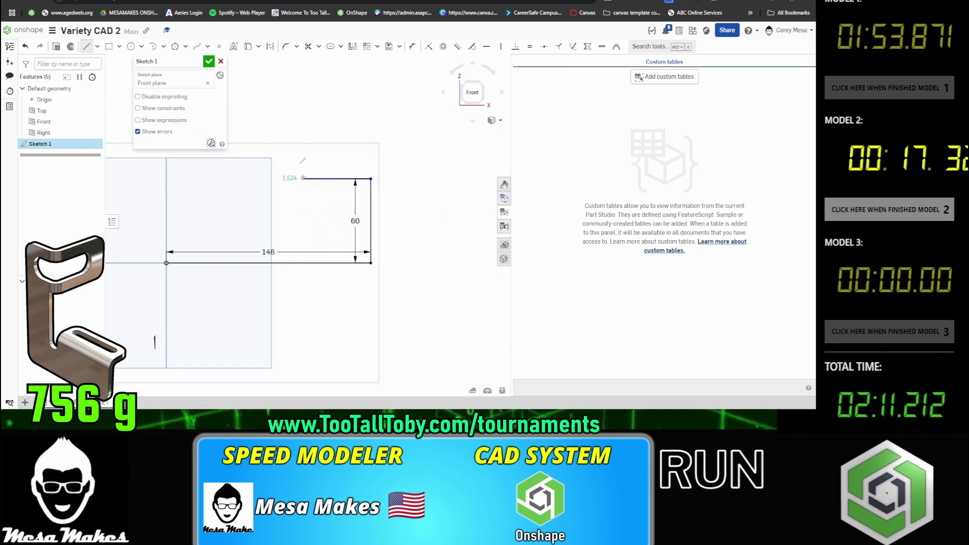
text(90)
key(Return)
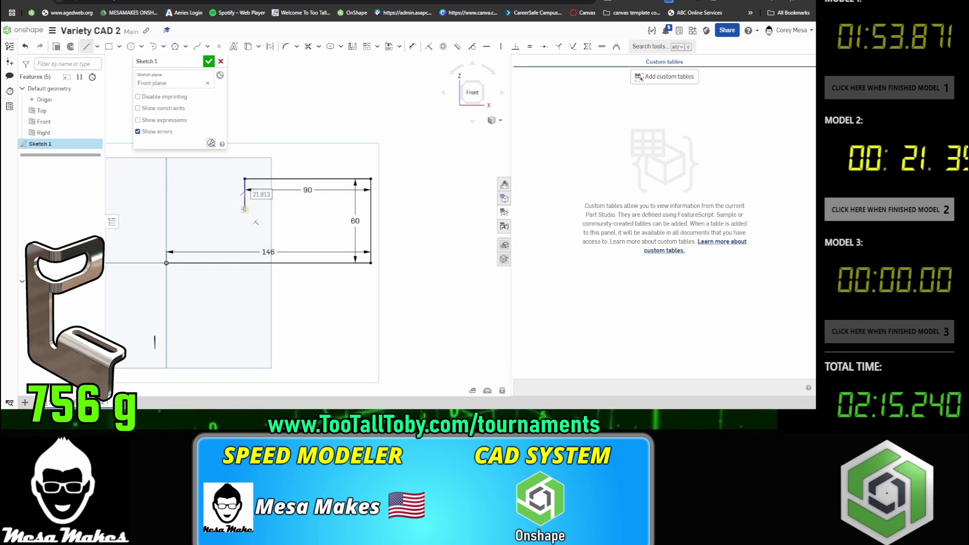
text(16)
key(Return)
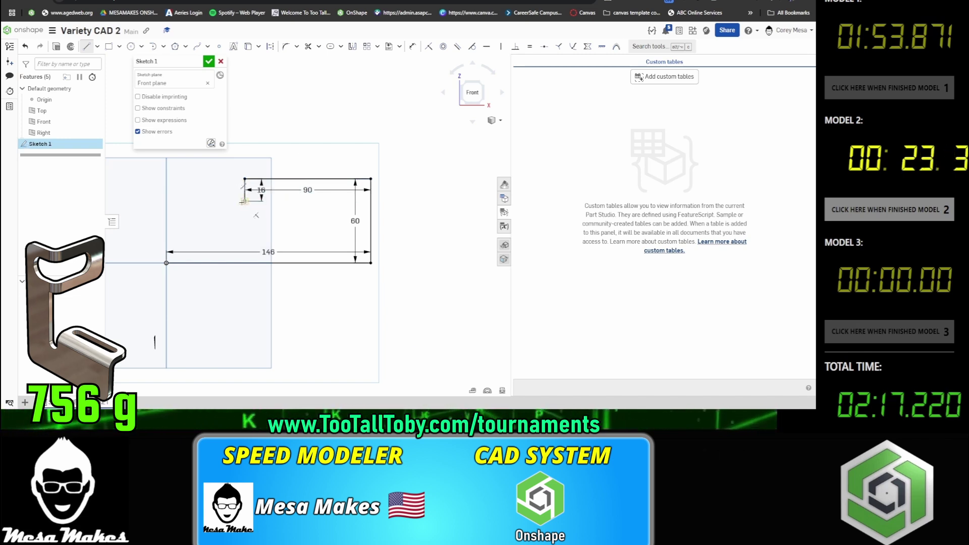
Add a tangent semicircular arc of radius 8 mm at the lower end of the 16 mm segment.
key(t)
click(226, 202)
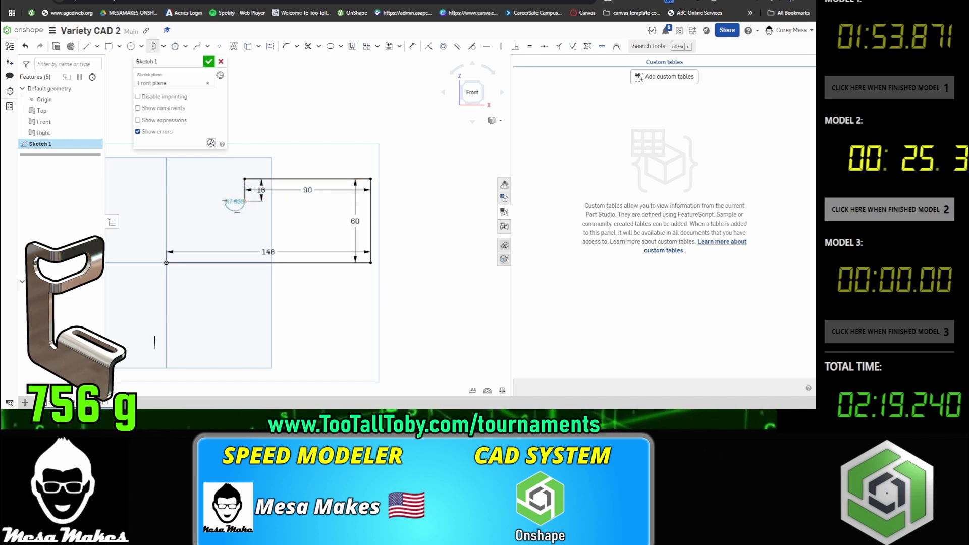
key(l)
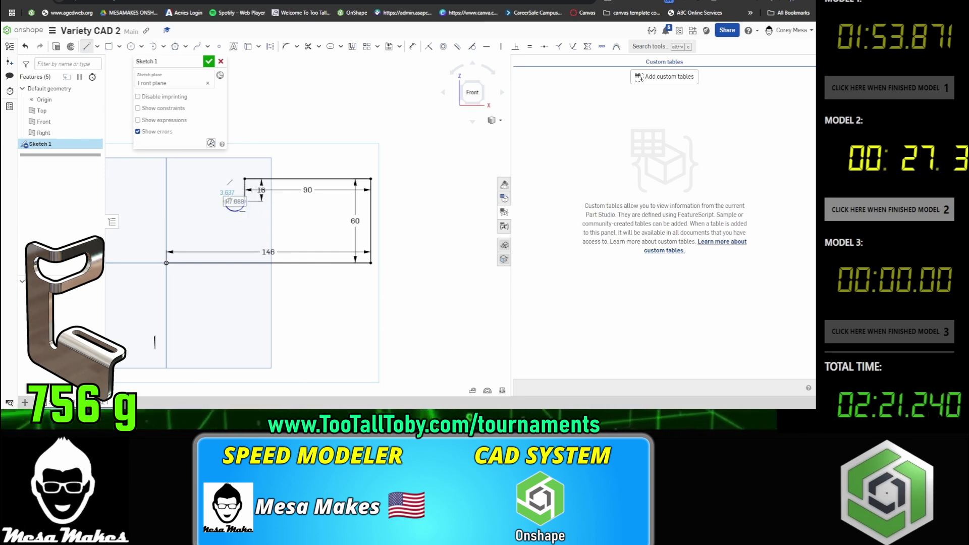
text(8)
key(Return)
From the arc's free end draw a vertical line, a 12 mm outward step, a 55 mm vertical edge and a 52 mm upper edge.
middle_drag(234, 176, 305, 262)
click(295, 187)
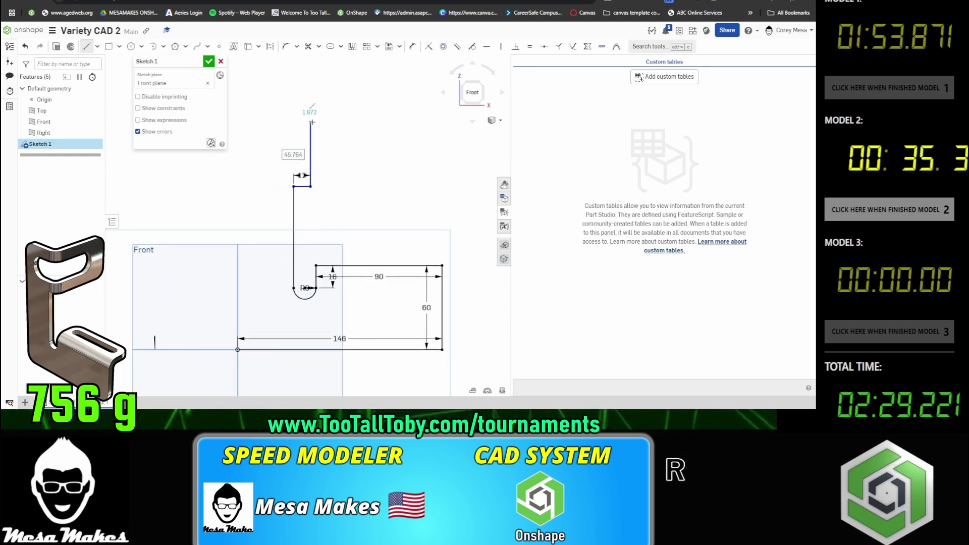
text(55)
key(Return)
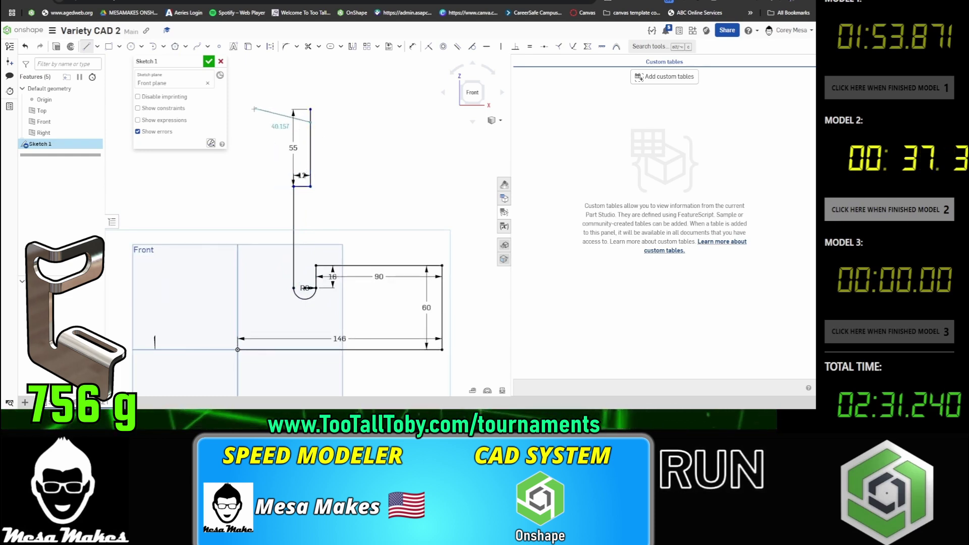
click(243, 109)
text(5)
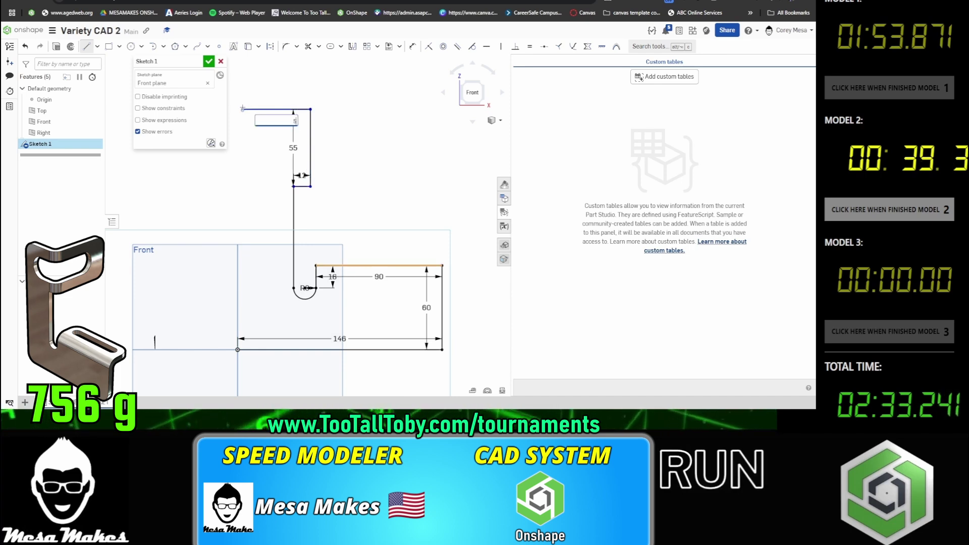
text(2)
key(Return)
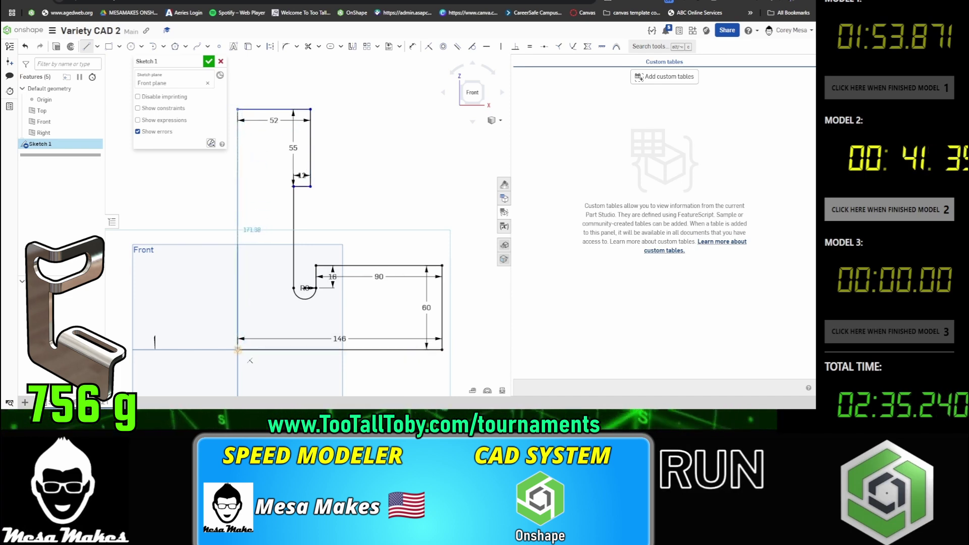
Close the profile with a 170 mm vertical line down to the origin and finish the sketch.
click(238, 350)
text(170)
key(Return)
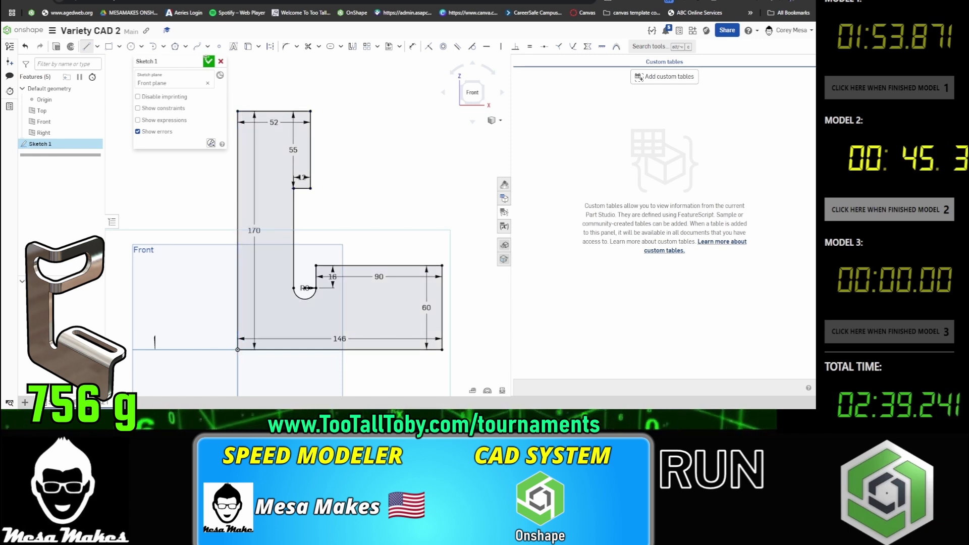
click(209, 61)
Create a sheet metal model by thickening the L-shaped sketch region with 6 mm thickness and 6 mm bend radius.
click(674, 48)
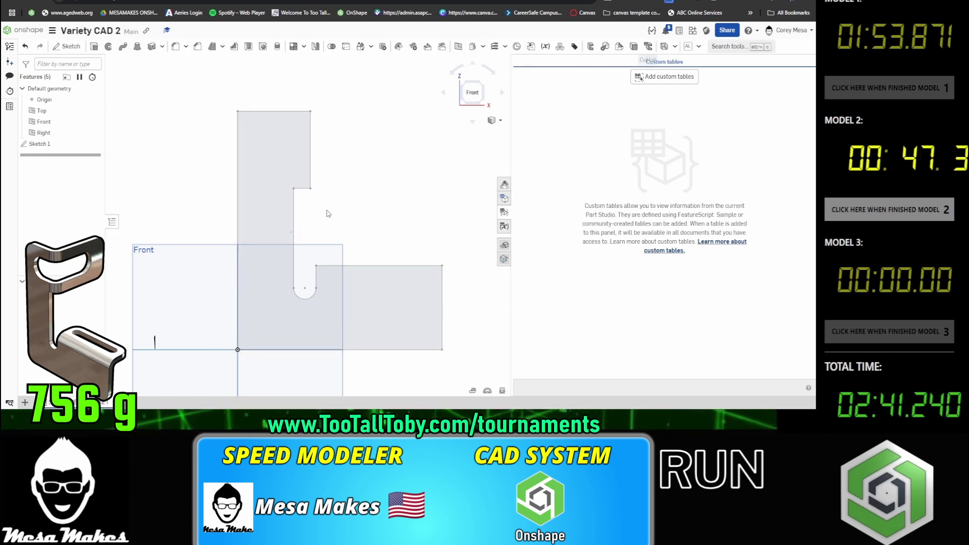
click(321, 201)
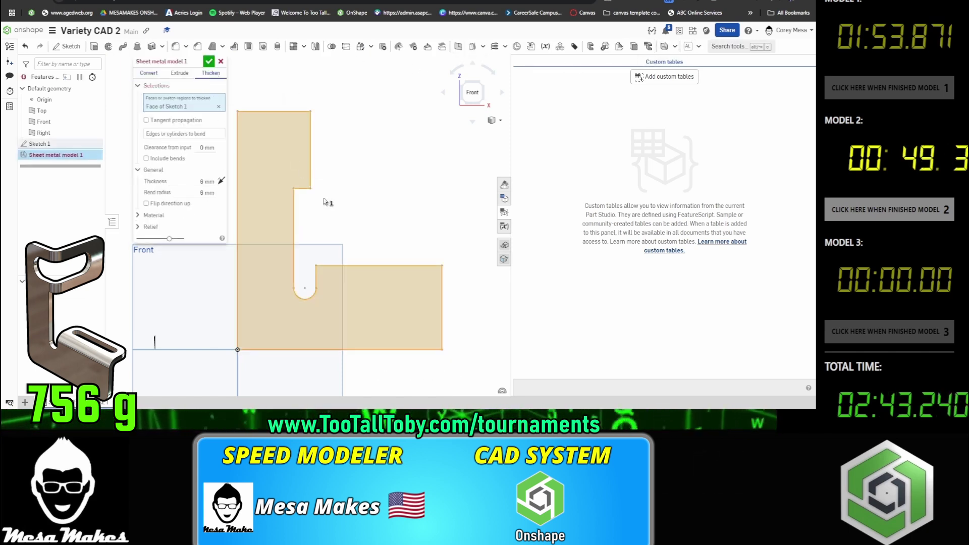
key(Return)
scroll(434, 139, down, 3)
right_drag(422, 184, 409, 187)
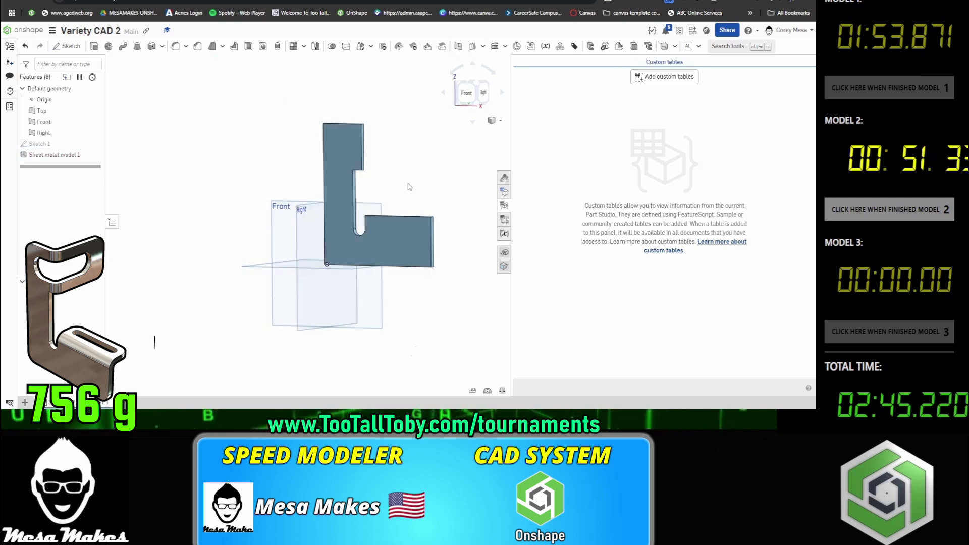
Add an 85 mm flange with outer alignment and a 90° bend along the upper arm's short vertical edge.
click(674, 46)
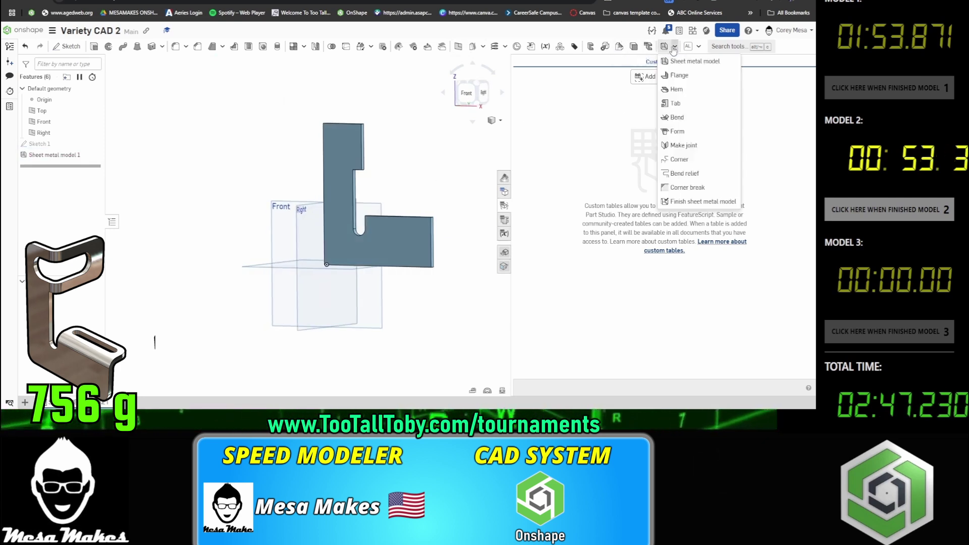
click(669, 76)
scroll(350, 151, up, 2)
click(353, 174)
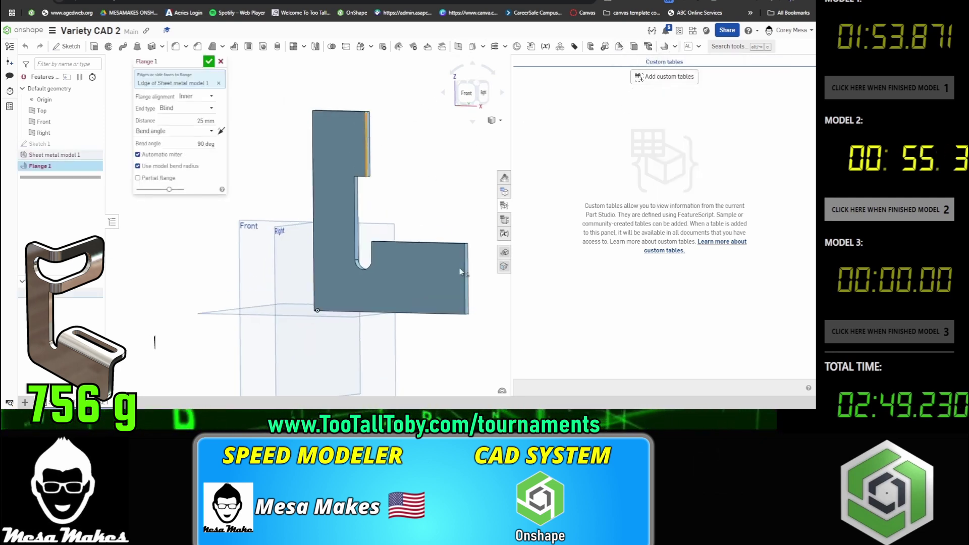
click(205, 121)
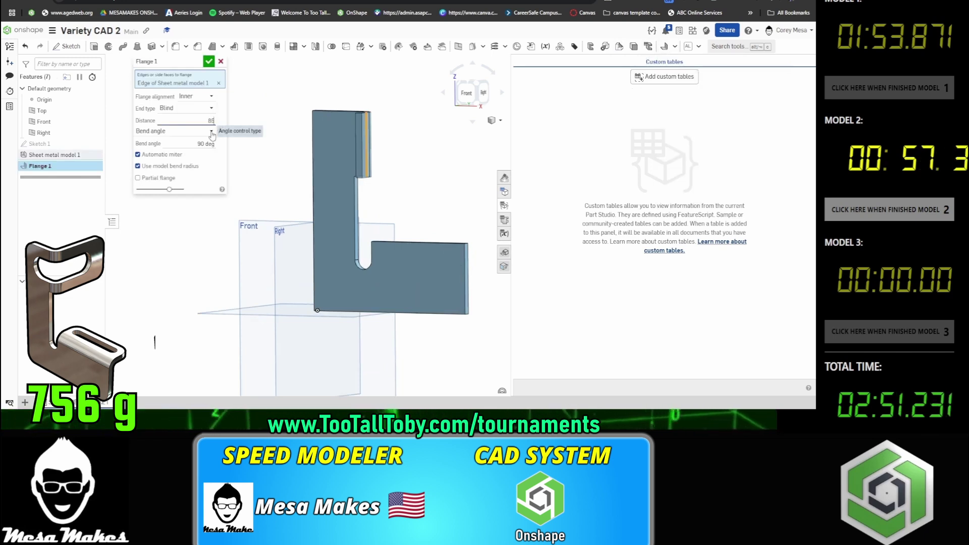
text(86)
key(Return)
click(208, 98)
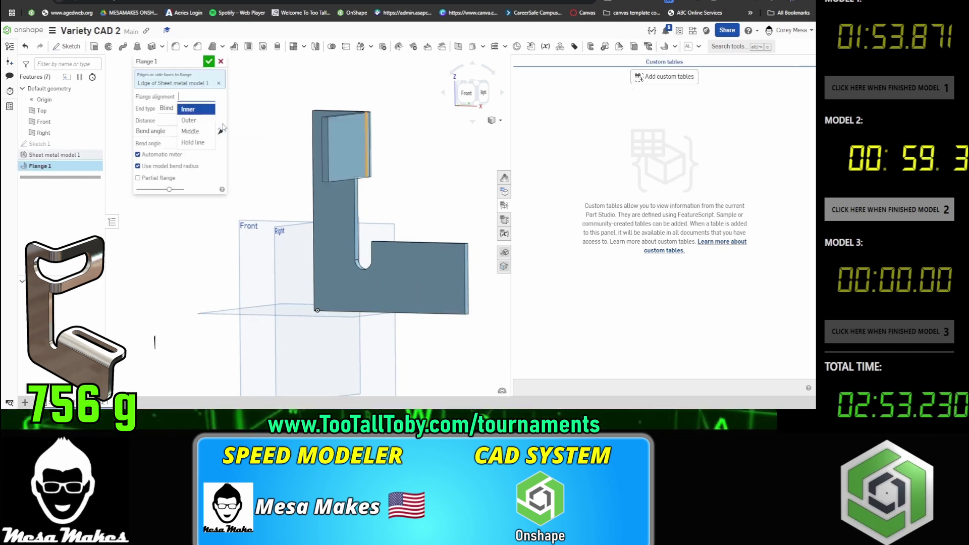
click(189, 120)
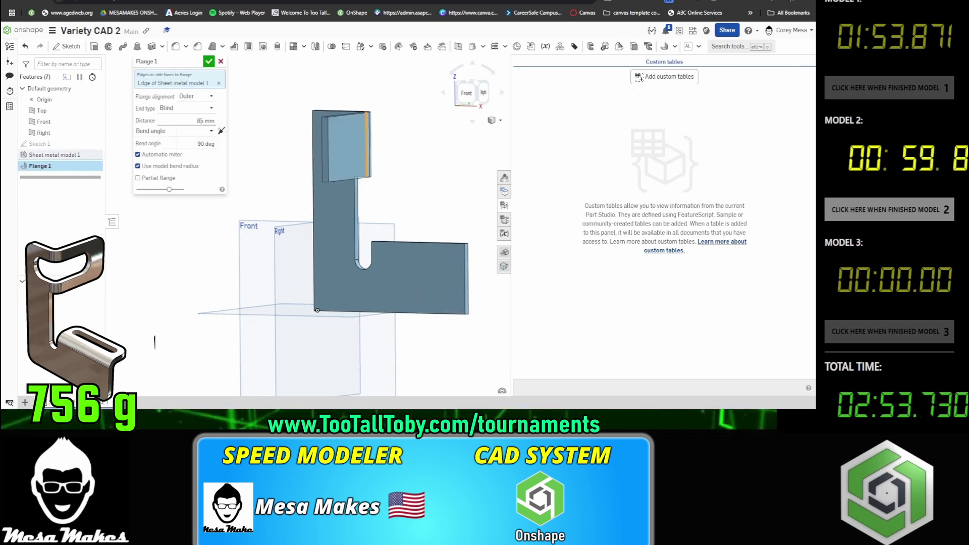
click(208, 61)
Add a 35 mm flange with outer alignment along the lower arm's top edge.
click(425, 242)
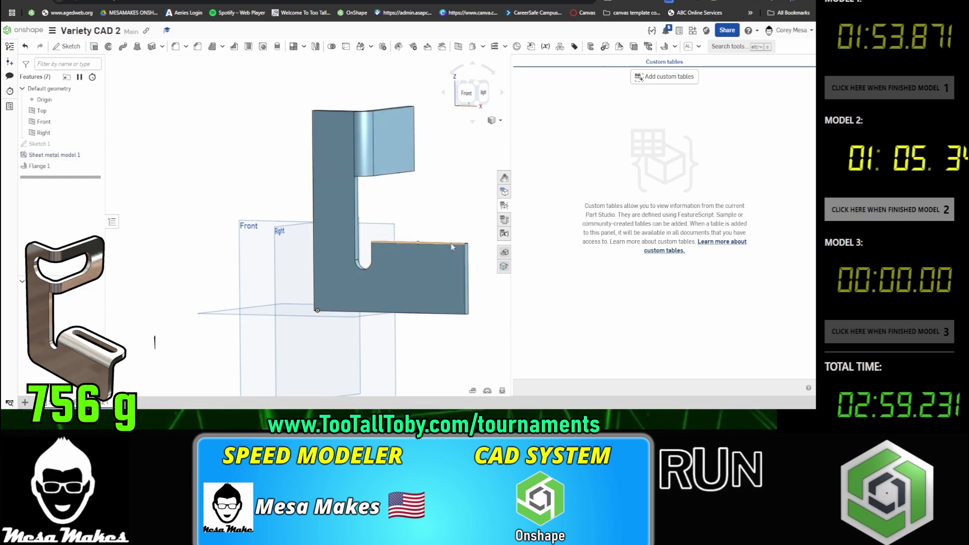
click(665, 45)
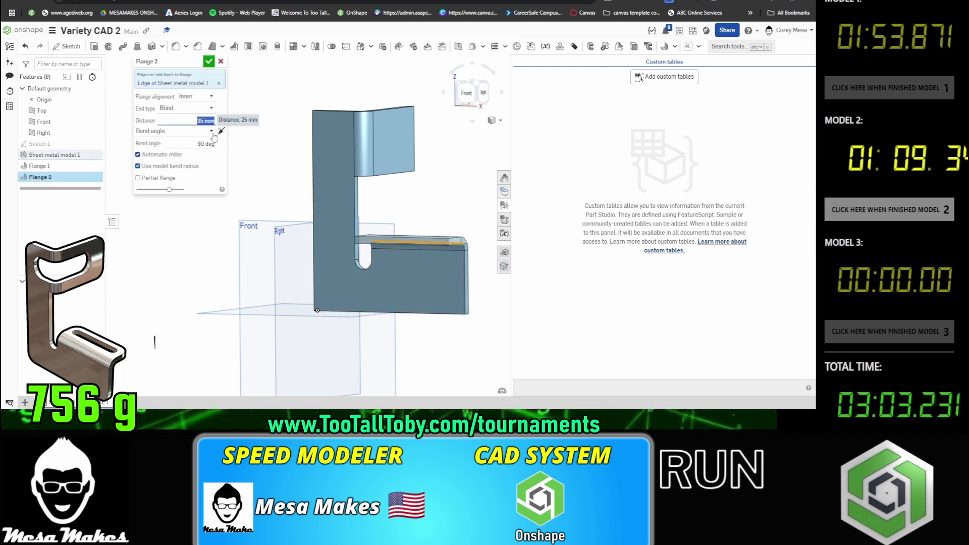
click(195, 95)
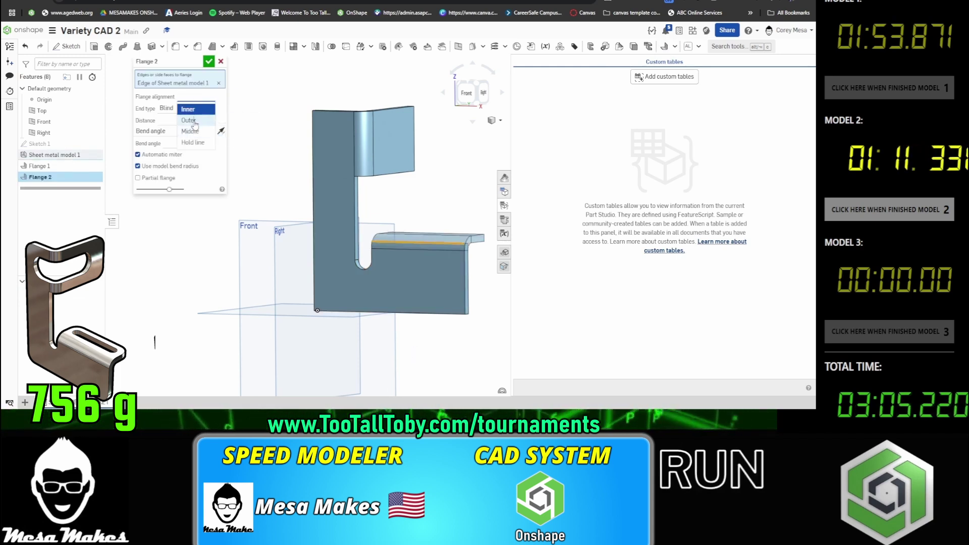
click(190, 131)
key(Return)
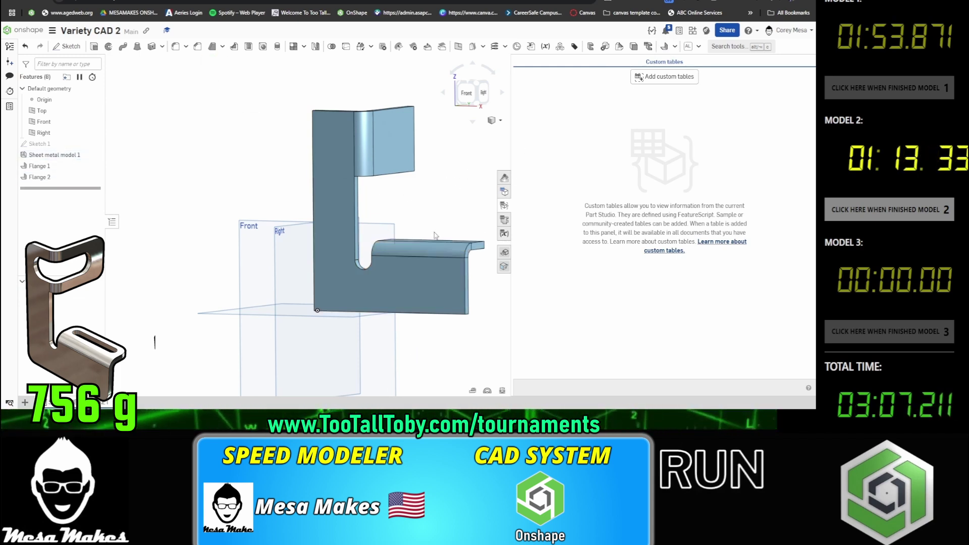
Show the sheet metal flat pattern and start a sketch on the upper flange's face, viewed straight on.
click(503, 206)
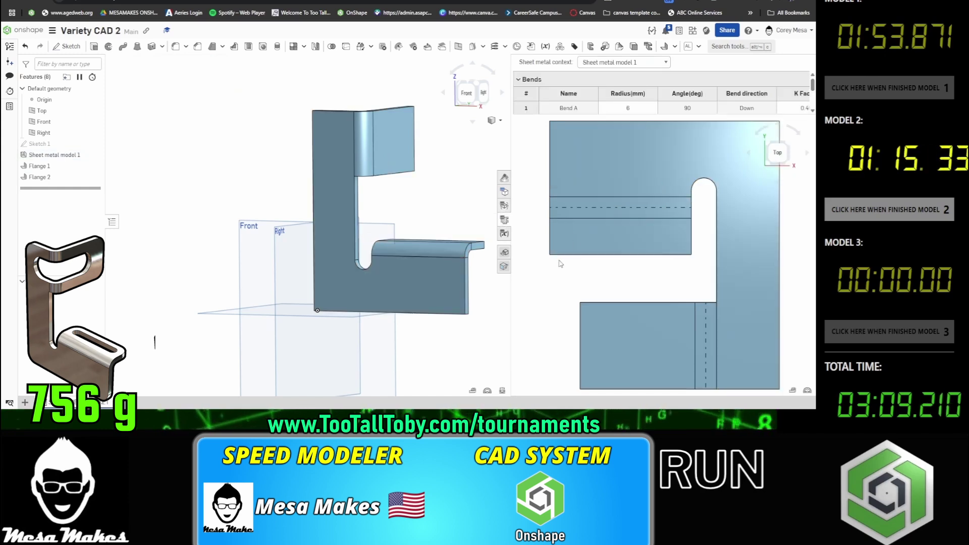
right_drag(605, 242, 666, 190)
click(716, 170)
key(shift+s)
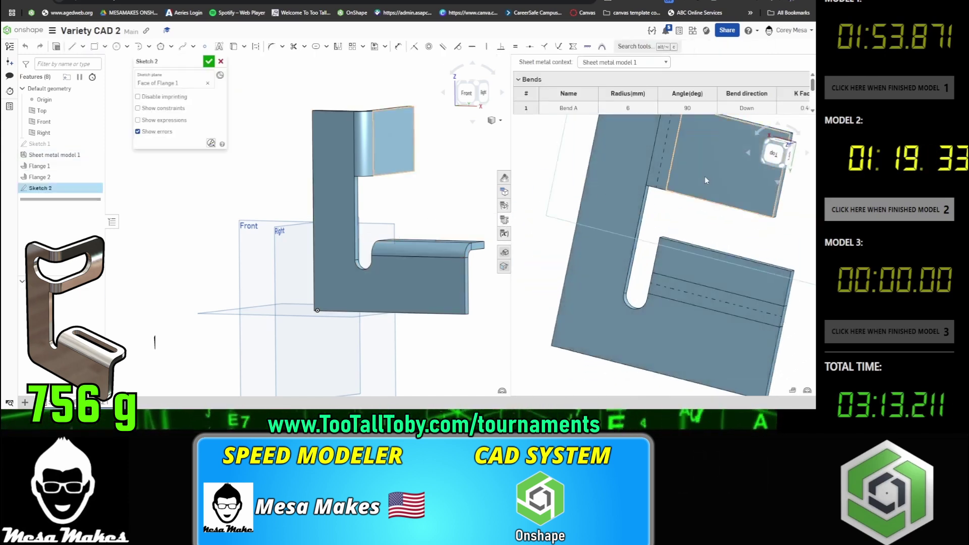
key(n)
Draw a horizontal line chain across the flattened upper arm at mid-height, with a 36 mm segment at the flange end and 27 mm opposite.
click(727, 261)
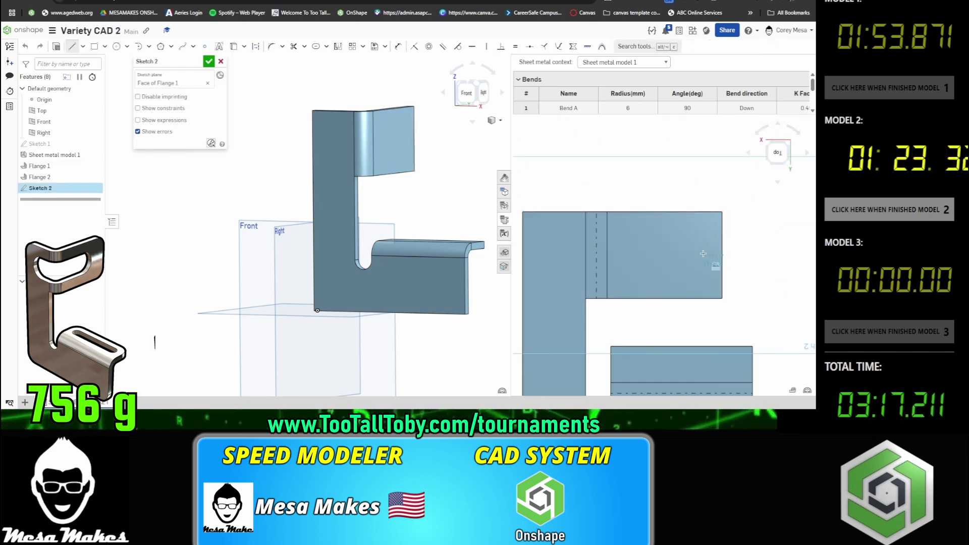
click(722, 255)
text(36)
key(Return)
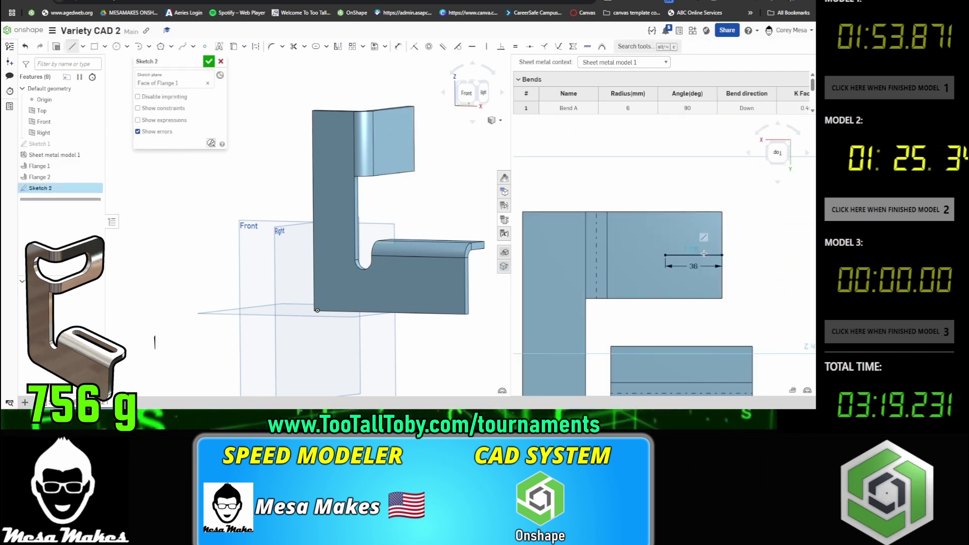
click(572, 256)
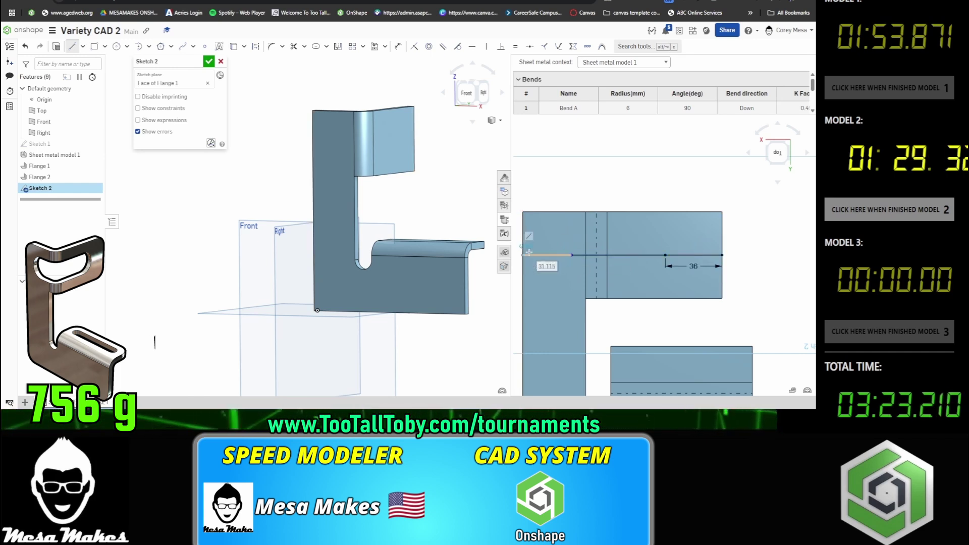
text(27)
key(Return)
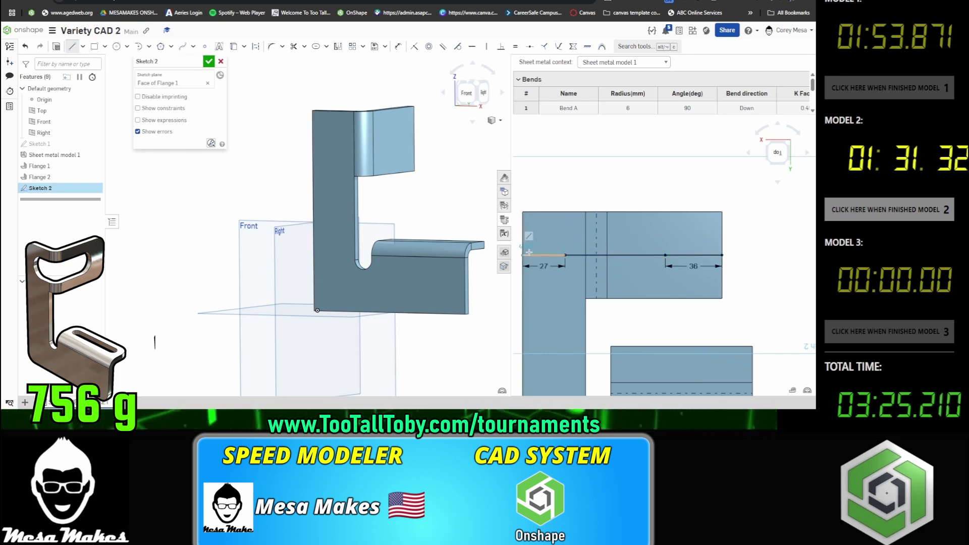
Create a 30 mm wide slot around the middle line segment of the upper arm.
key(s)
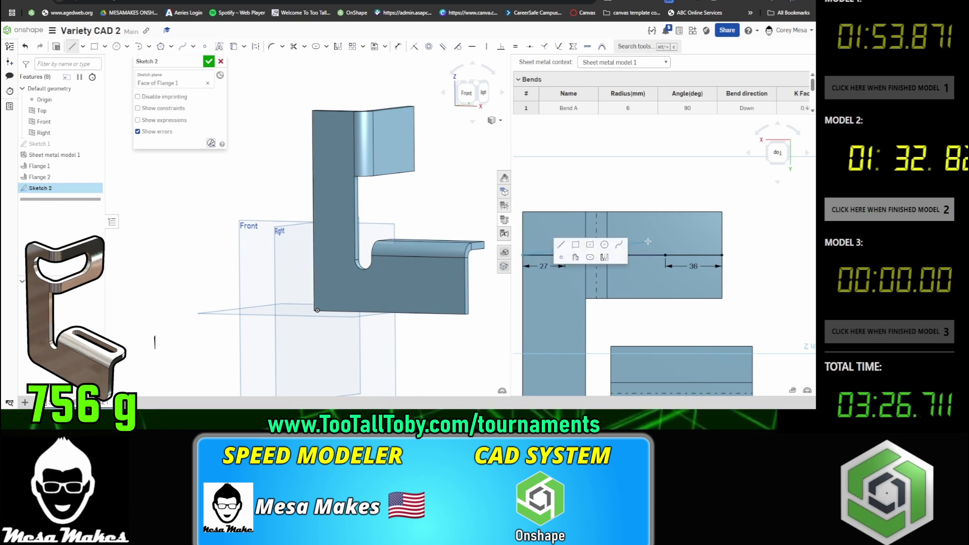
click(602, 258)
click(656, 255)
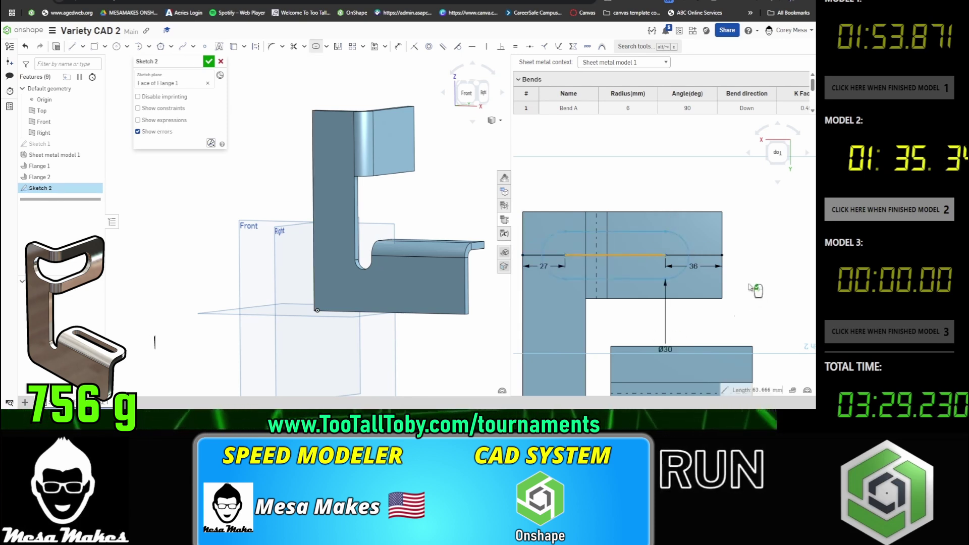
click(788, 300)
Sketch a 15 by 13 mm locating rectangle from the outer free corner of the flattened lower flange.
middle_drag(787, 300, 772, 214)
scroll(727, 249, up, 1)
scroll(727, 249, up, 2)
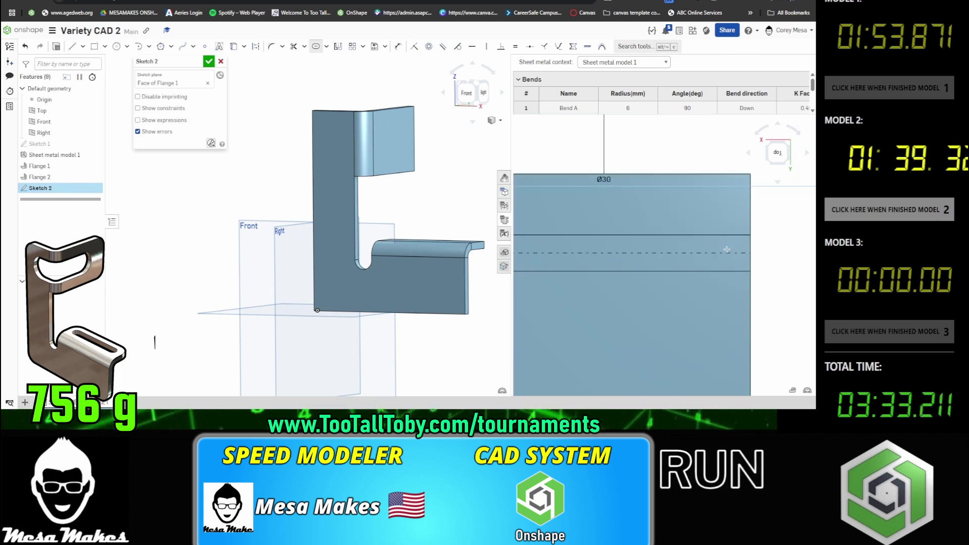
key(r)
click(750, 174)
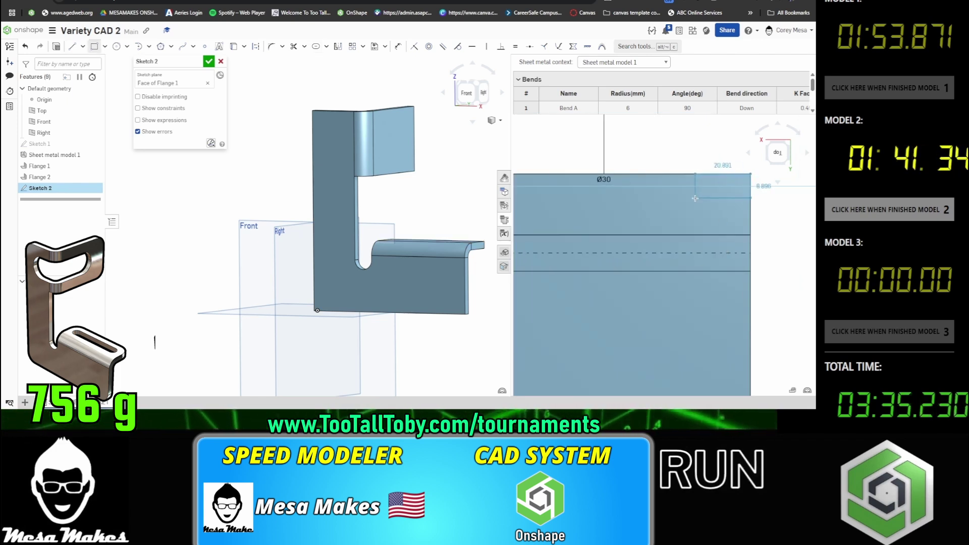
click(712, 202)
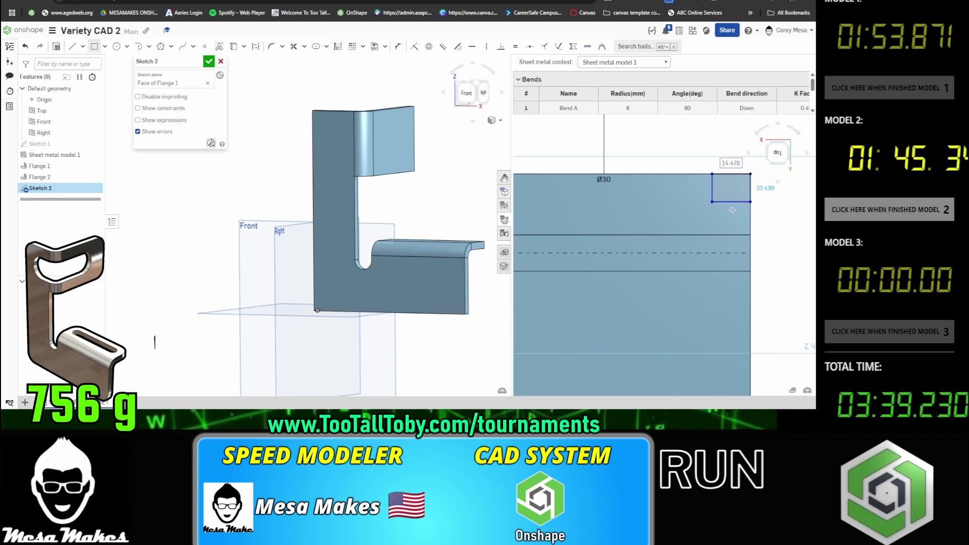
text(15)
key(Tab)
text(13)
key(Return)
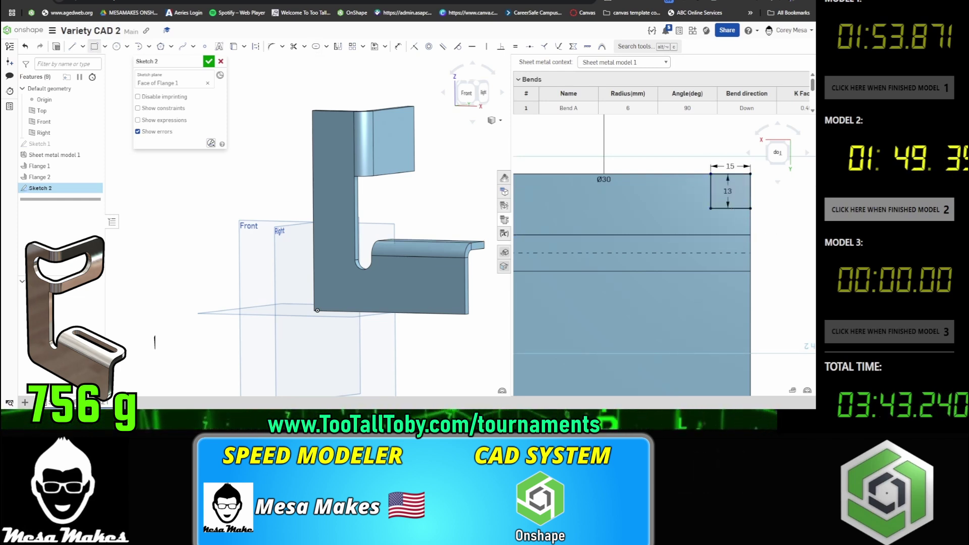
Draw a 62 mm horizontal line from the rectangle's inner corner along the lower flange.
key(l)
click(711, 208)
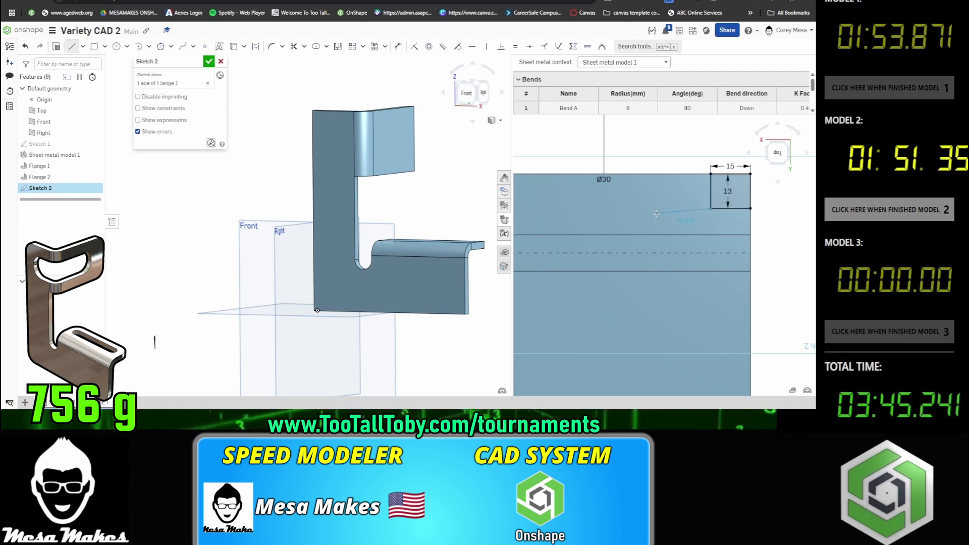
text(62)
key(Return)
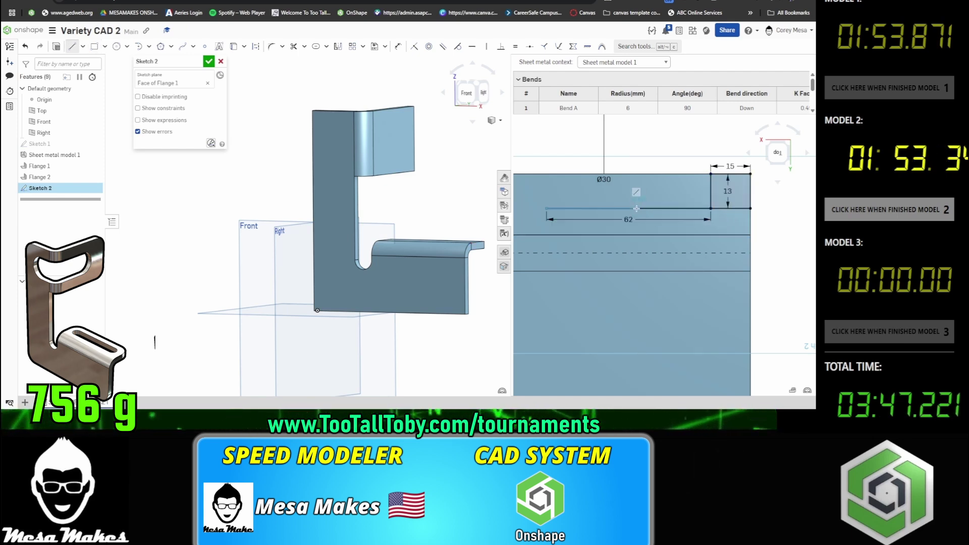
Create a 12 mm wide slot around the 62 mm line and finish the sketch.
scroll(651, 231, down, 1)
scroll(725, 240, down, 1)
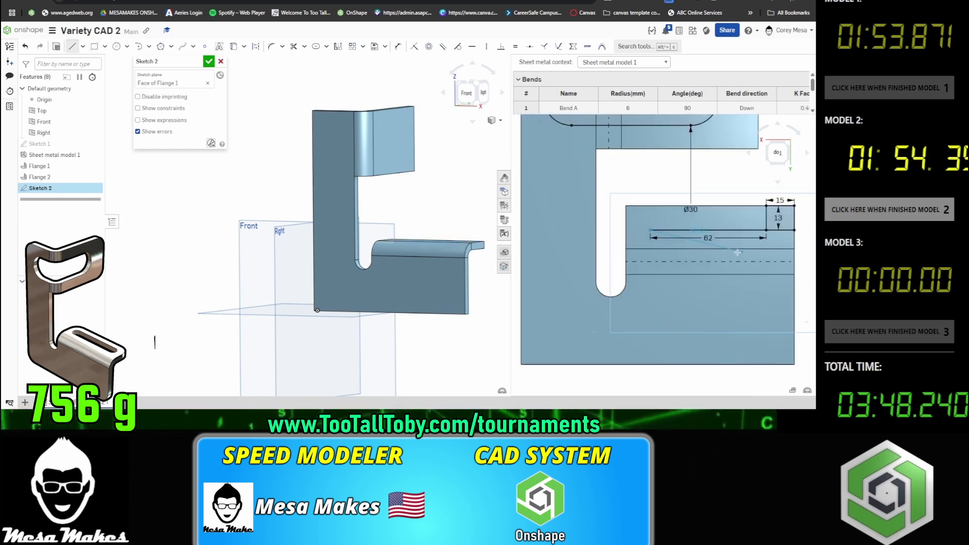
click(712, 231)
key(y)
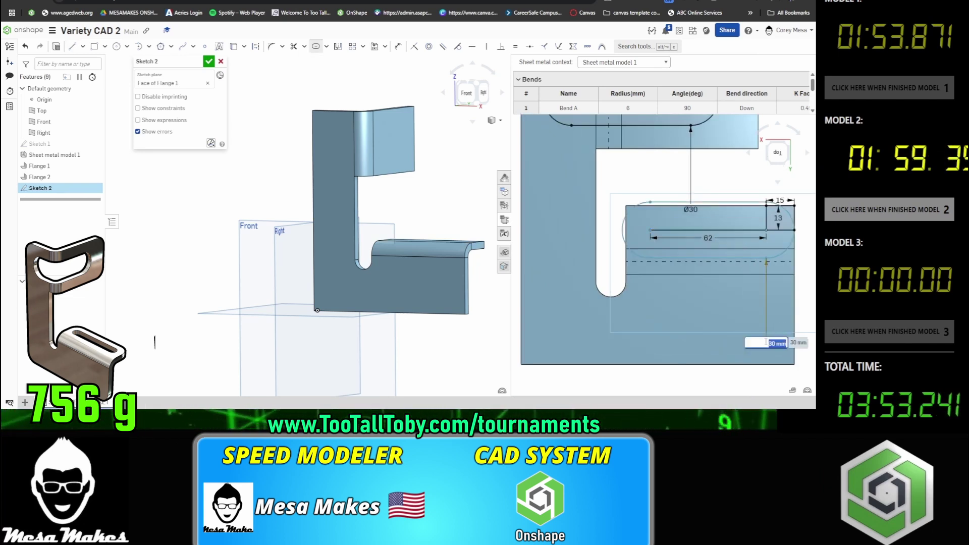
key(Return)
click(766, 342)
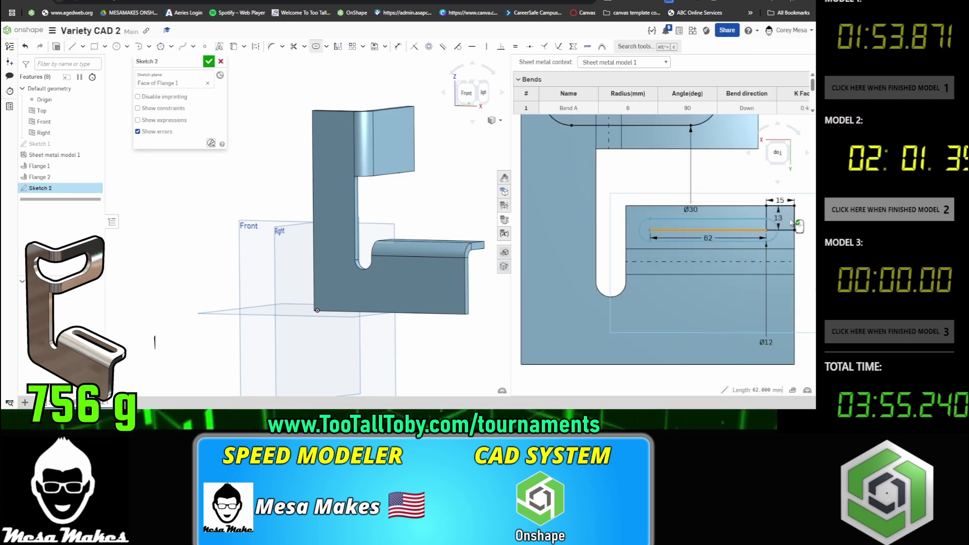
click(208, 61)
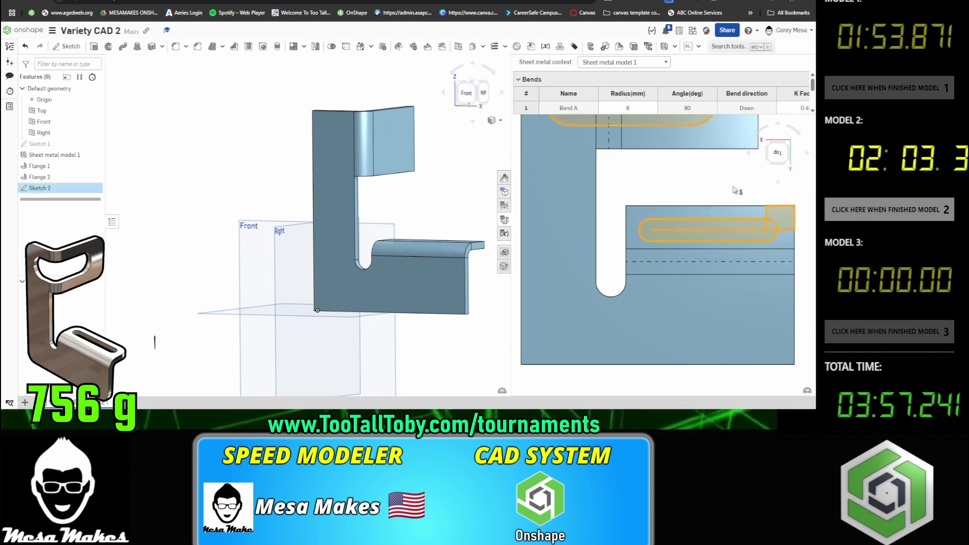
Extrude the flat pattern sketch regions as a removal from the sheet metal part.
key(shift+e)
click(201, 73)
click(208, 61)
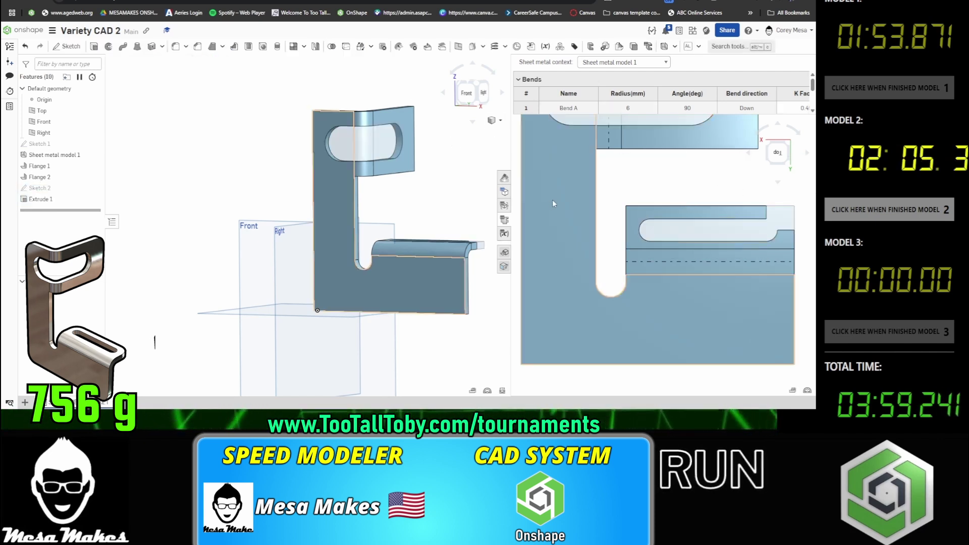
Edit the cut to exclude the locating rectangle's region so only the two slots are removed.
double_click(40, 199)
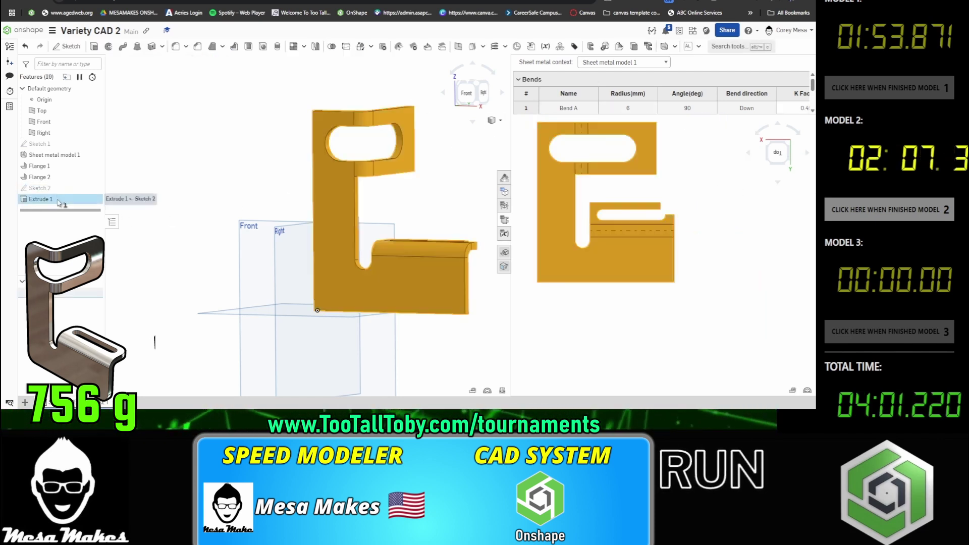
scroll(721, 282, up, 3)
click(768, 264)
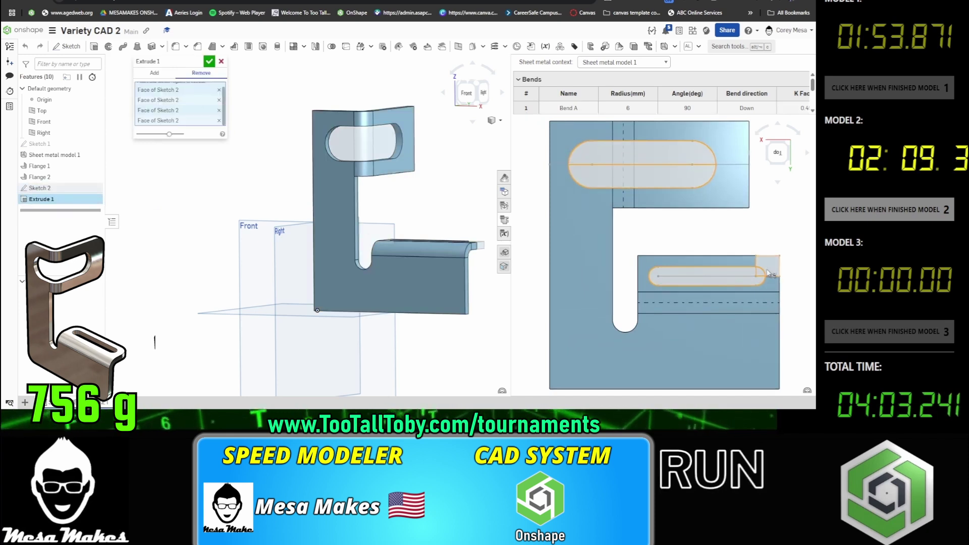
click(208, 61)
Fillet the two free corners of the upper flange with a 12 mm radius.
scroll(444, 174, down, 3)
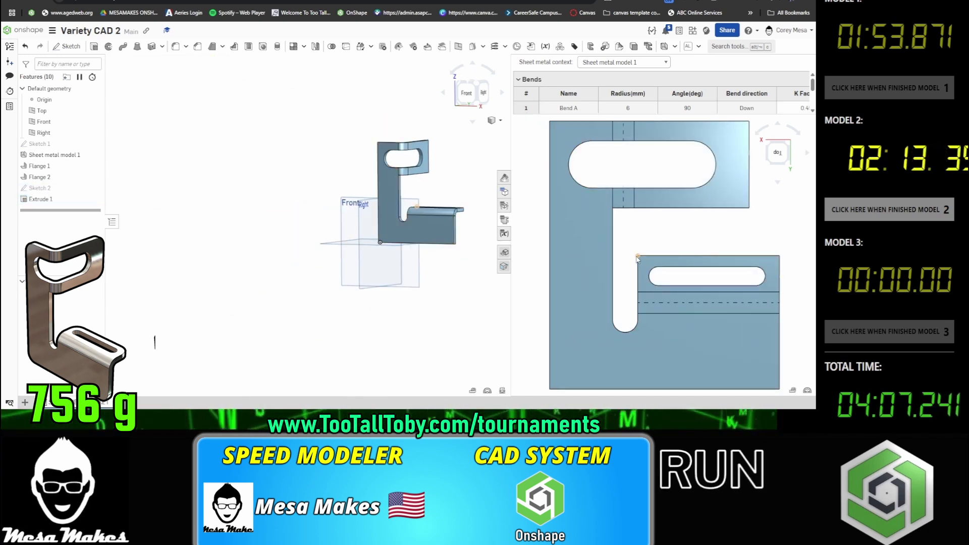
key(shift+f)
scroll(580, 202, up, 3)
scroll(438, 164, up, 4)
click(432, 159)
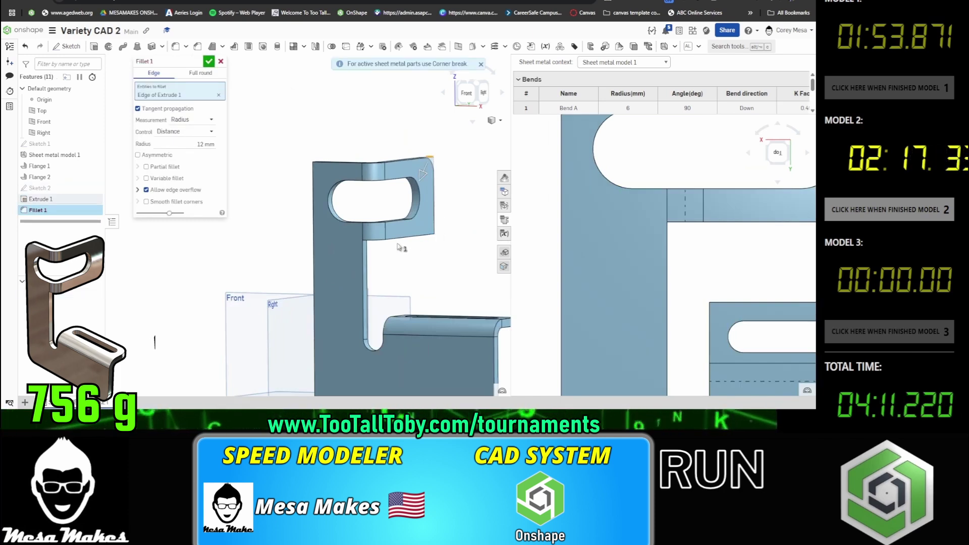
right_drag(396, 248, 438, 248)
drag(436, 235, 468, 217)
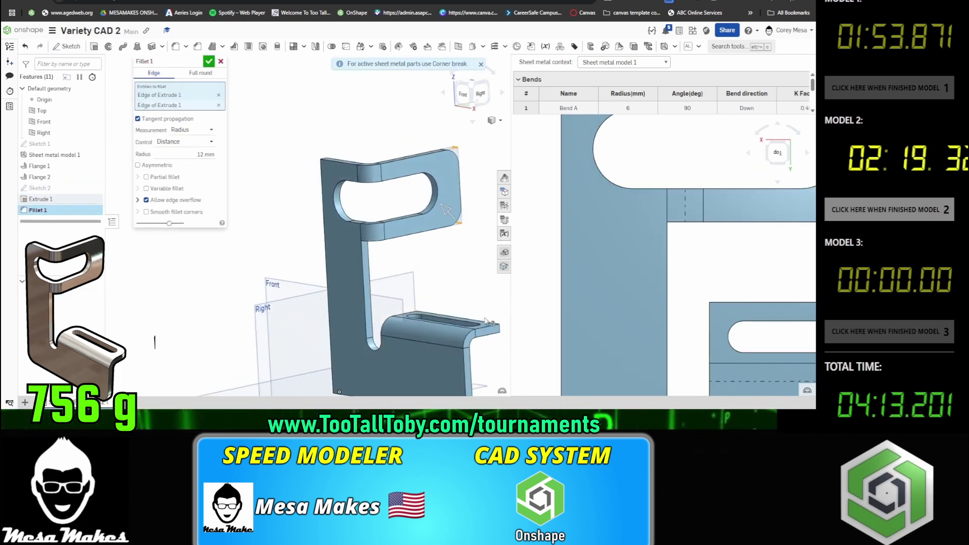
Add the lower flange's two outer corners and the base plate's upper and lower outer corners to the 12 mm fillet and accept it.
right_drag(444, 209, 423, 296)
click(425, 297)
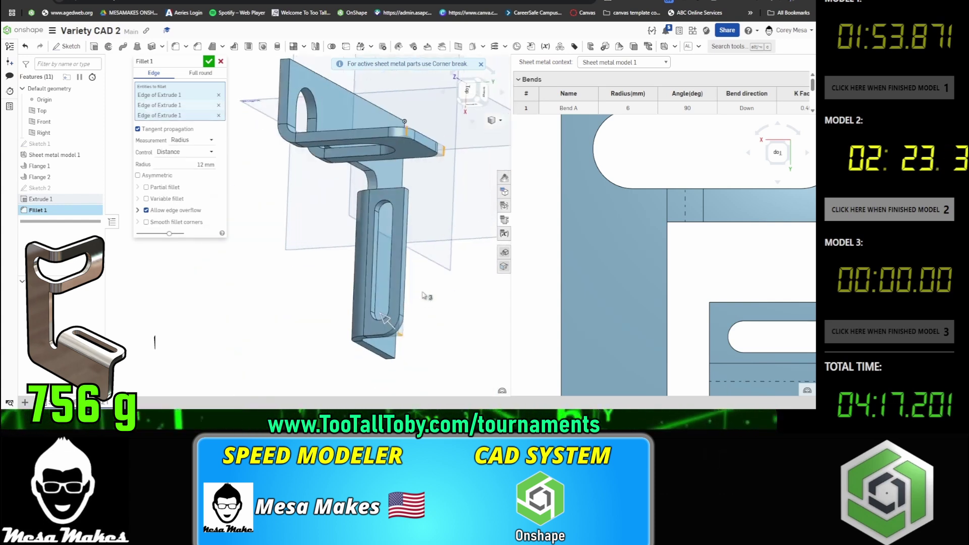
click(404, 188)
click(406, 192)
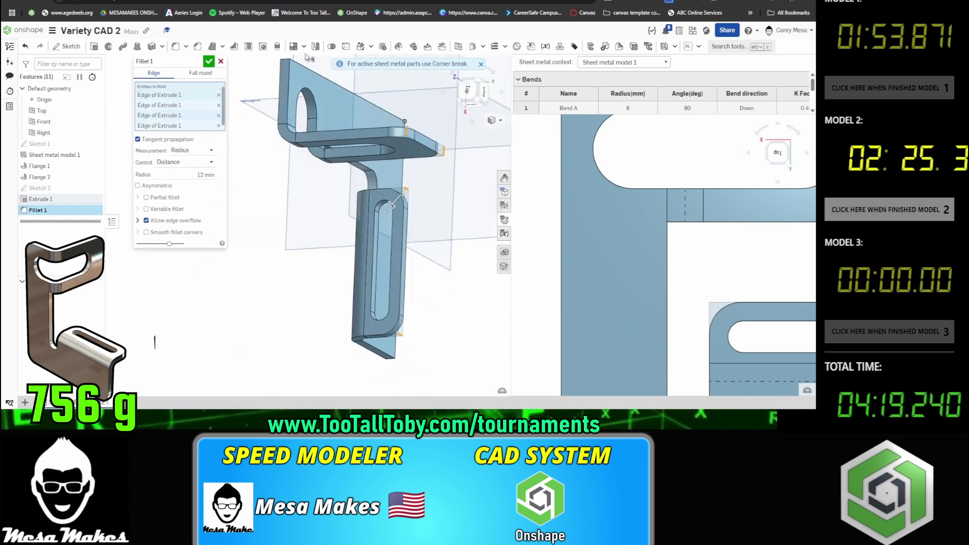
right_drag(301, 64, 390, 260)
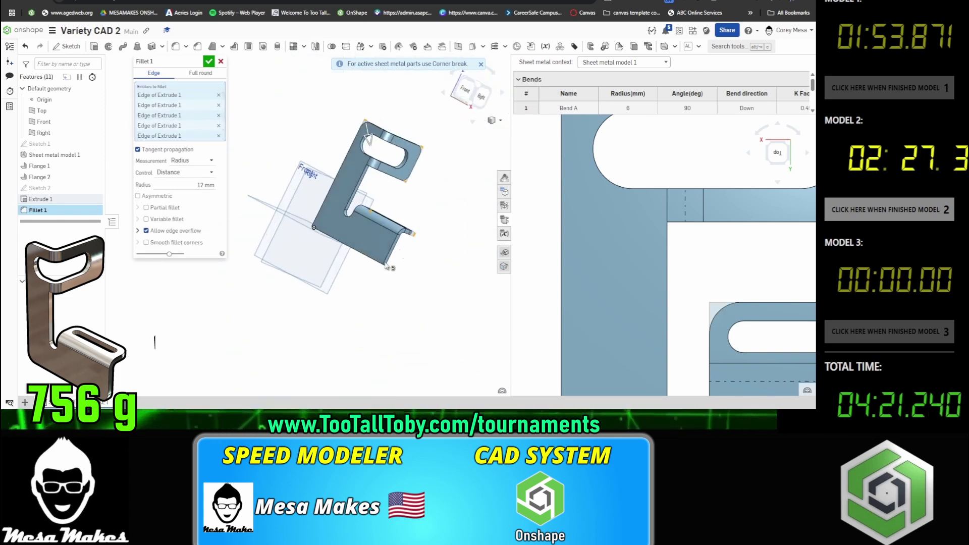
drag(388, 258, 389, 257)
drag(334, 233, 271, 220)
click(208, 61)
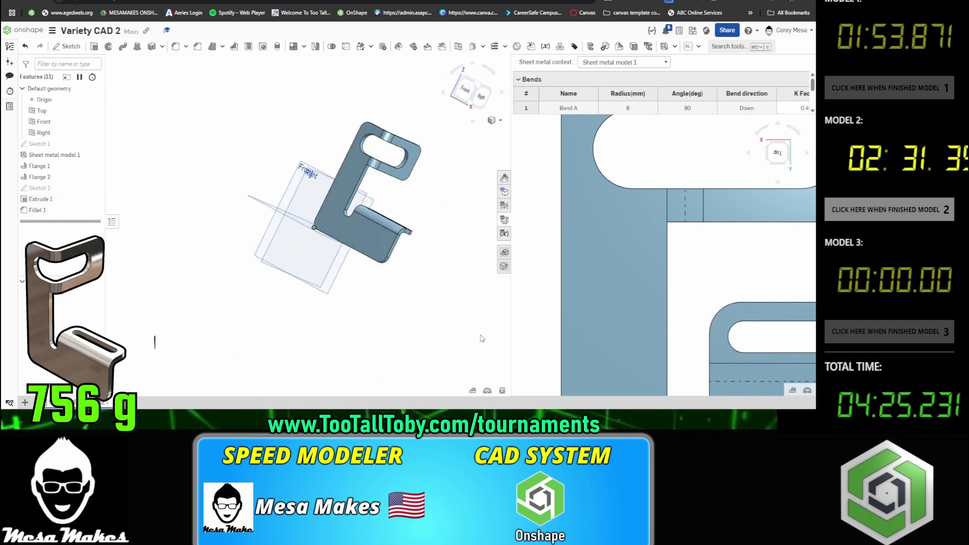
Check the bracket's mass with the MESA MASS feature's table and mark model 2 as finished on the timer.
key(s)
click(504, 346)
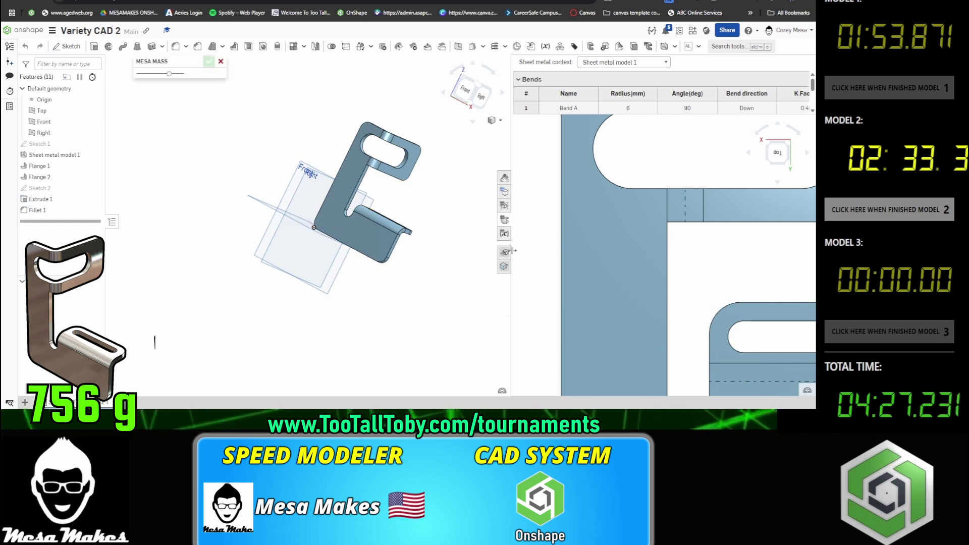
click(504, 219)
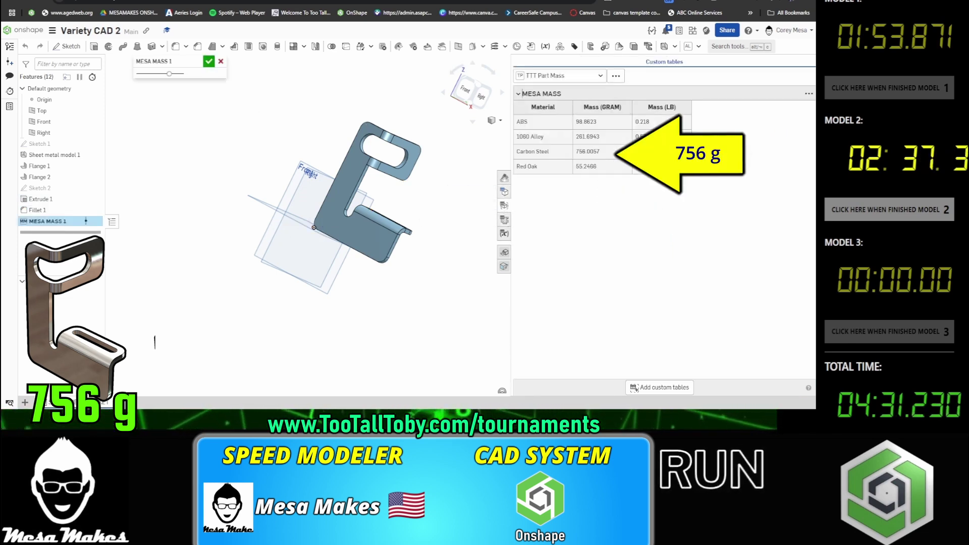
click(888, 210)
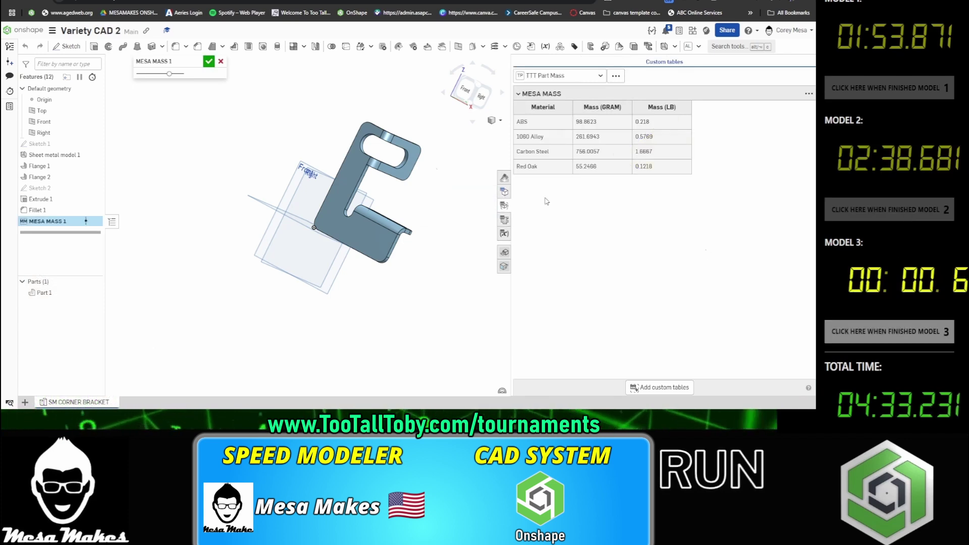
In the Variety CAD 3 document, sketch a rectangle about 0.35 × 0.59 in on the Front plane, up and left from the origin.
key(ctrl+Tab)
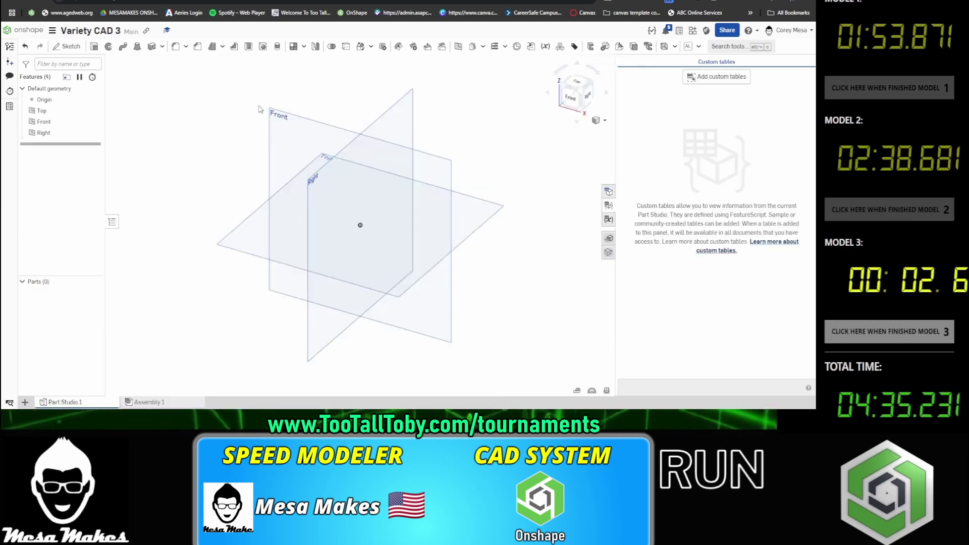
click(429, 181)
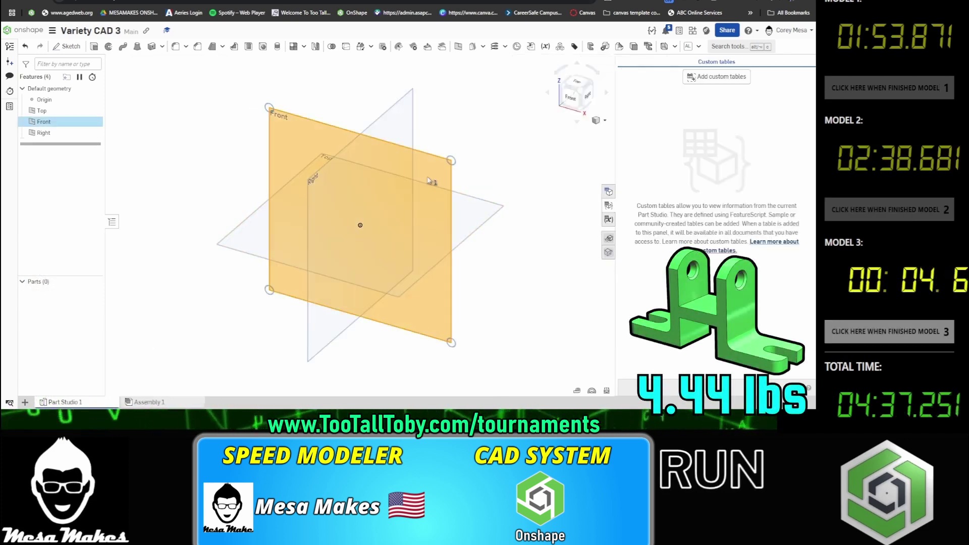
key(shift+s)
key(g)
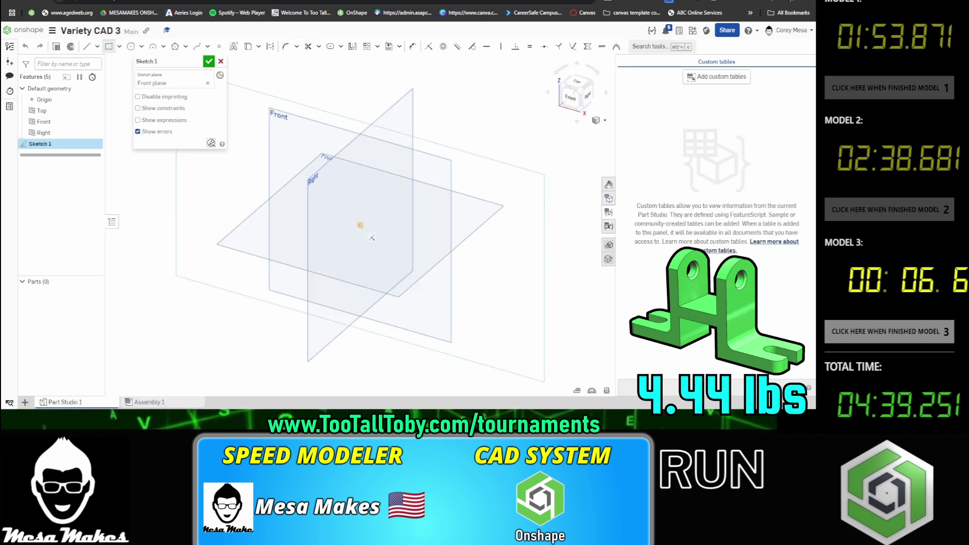
key(n)
click(360, 225)
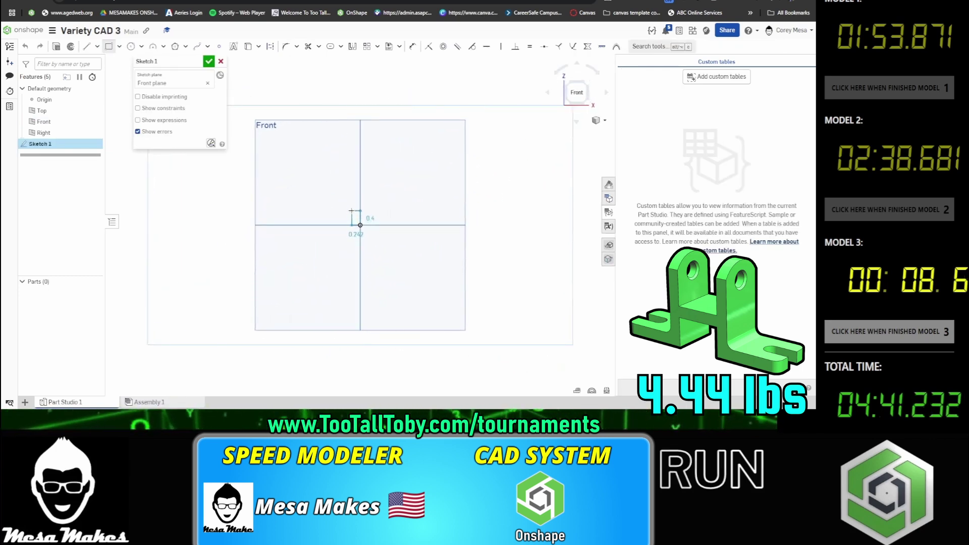
click(347, 204)
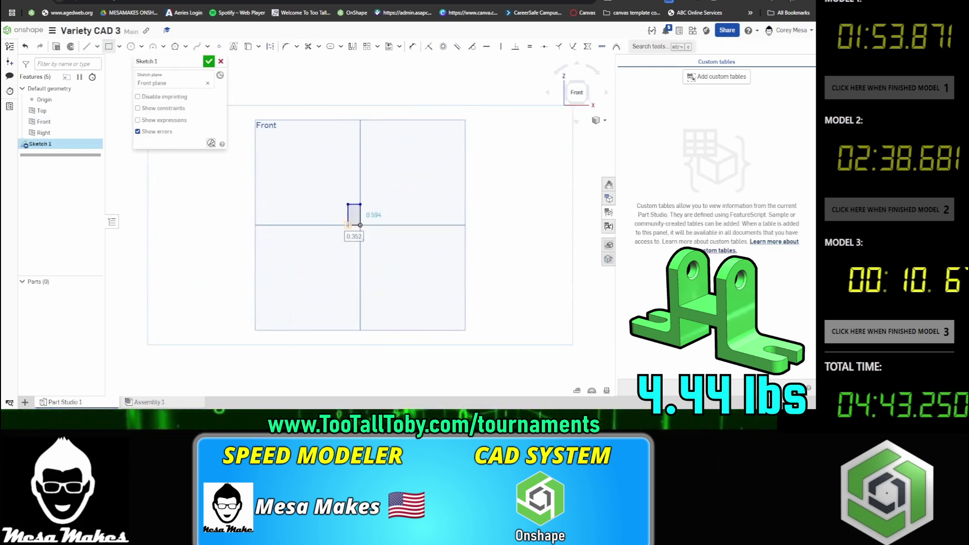
Set the rectangle's width to 1.5 in and its height to 2 in.
key(Tab)
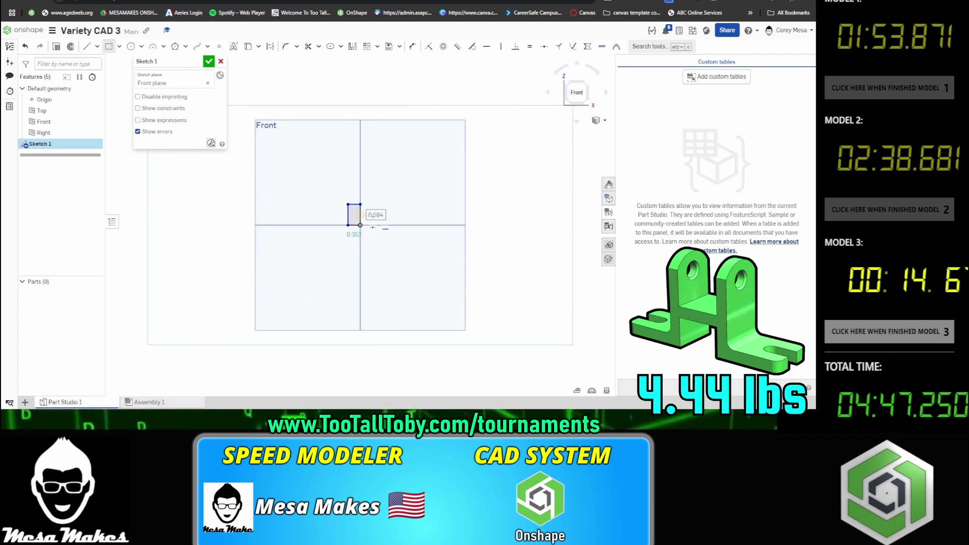
text(1.5)
key(Return)
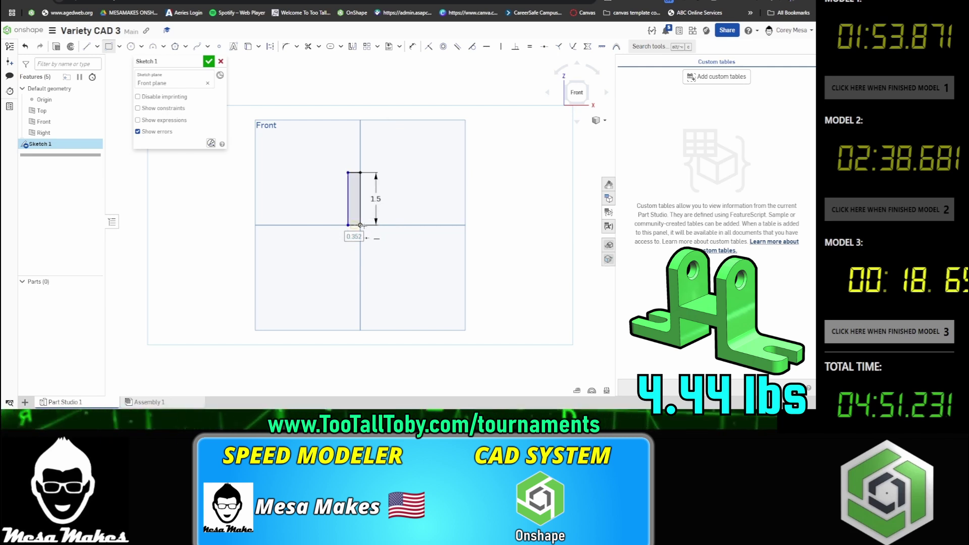
text(1.5)
key(Return)
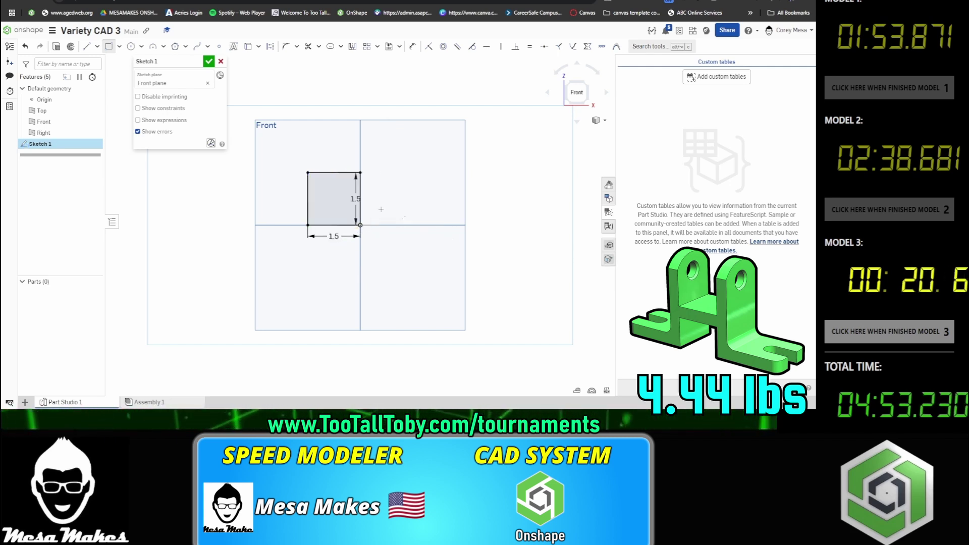
double_click(355, 199)
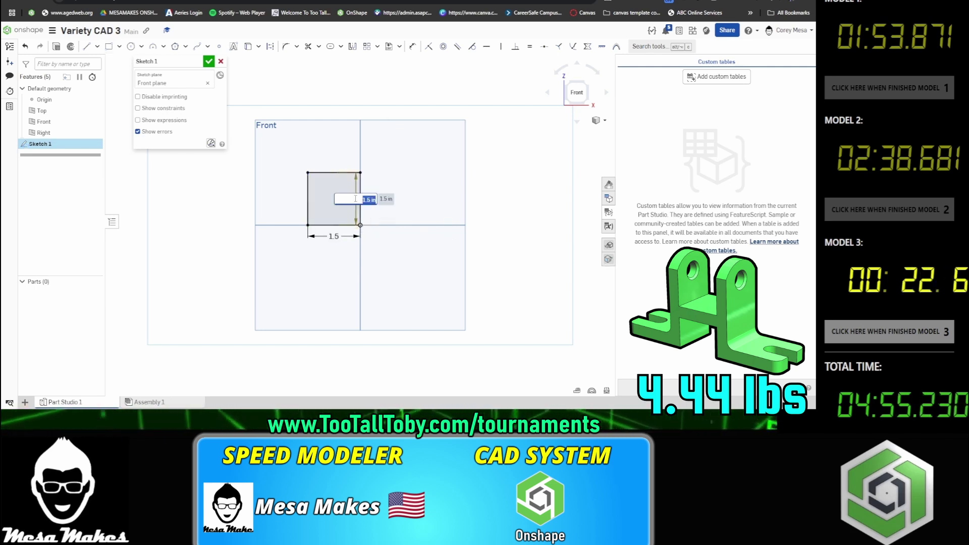
text(2)
key(Return)
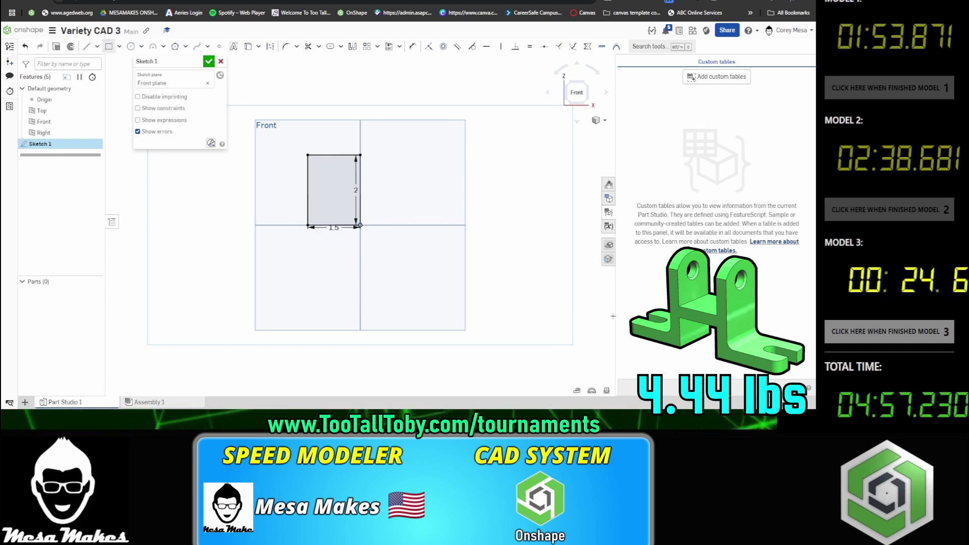
Draw a 4.5 × 0.75 in horizontal rectangle extending left from the first rectangle's lower-left corner.
click(308, 225)
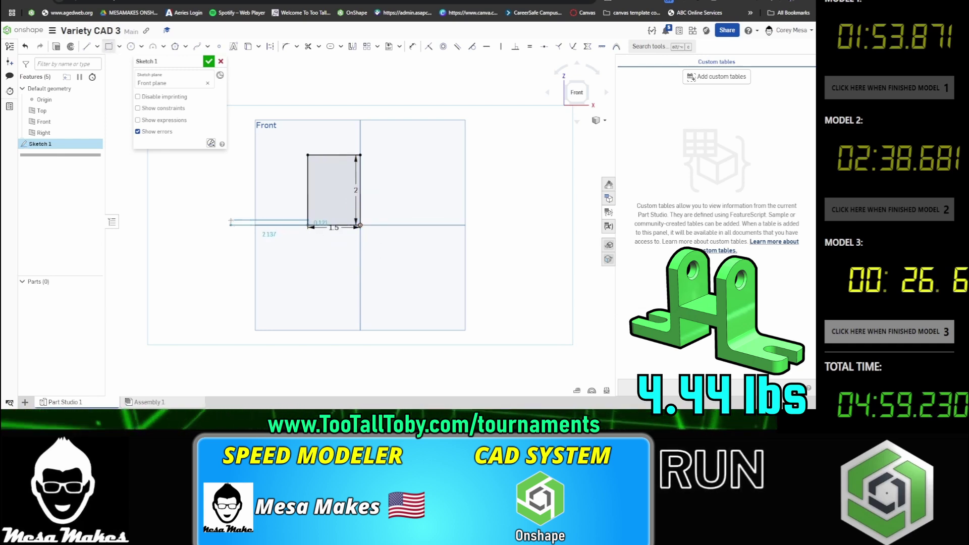
click(197, 199)
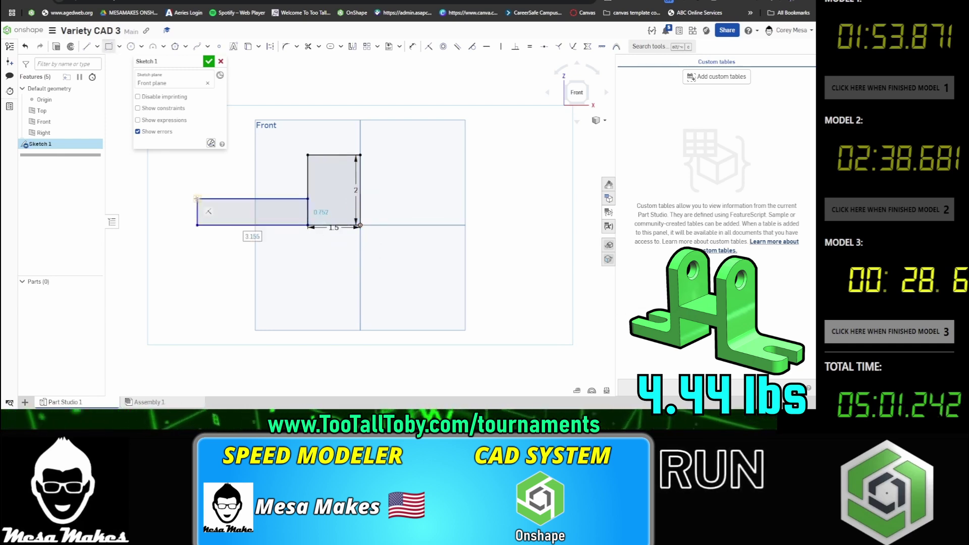
text(4.5)
key(Tab)
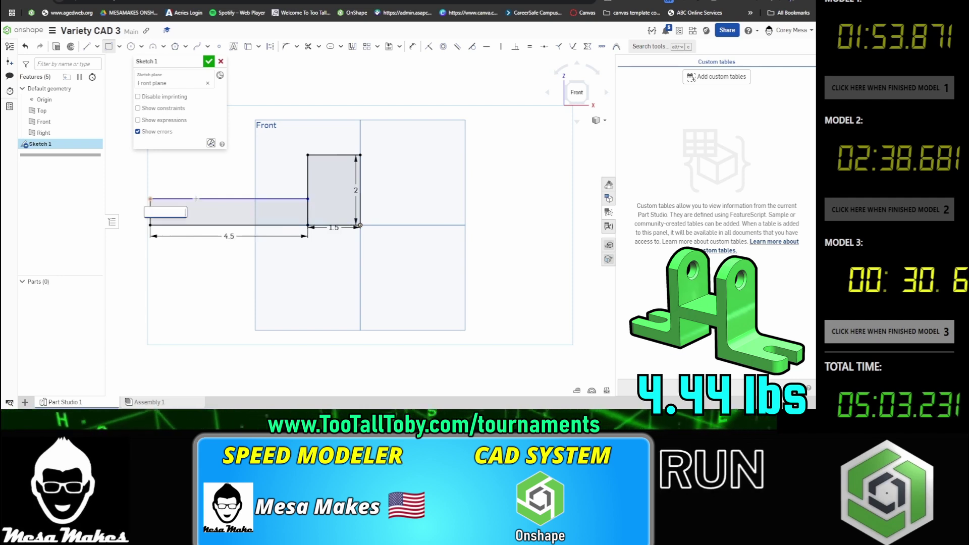
text(.75)
key(Return)
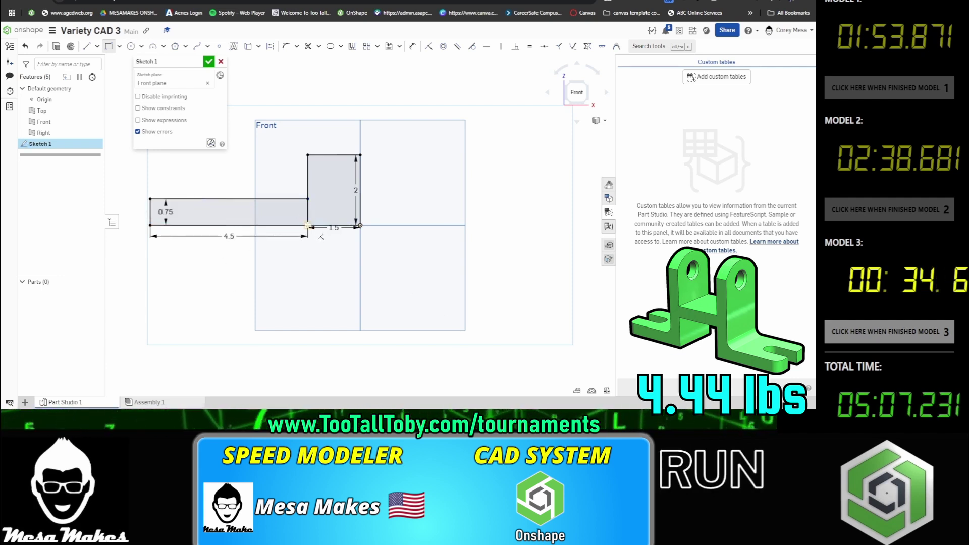
Draw an upright rectangle 0.75 in wide and 6 in high, extending up and left from the first rectangle's lower-left corner.
click(308, 225)
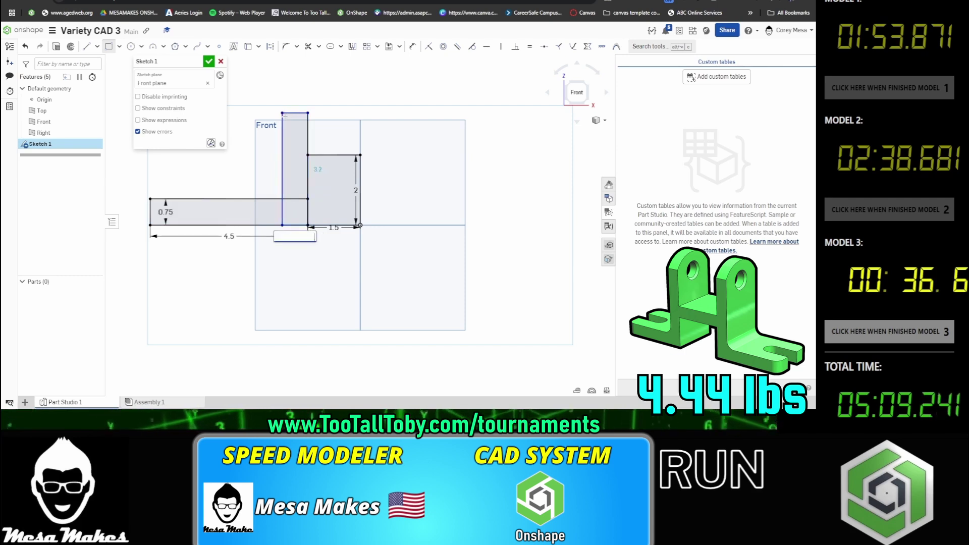
text(.75)
key(Return)
text(6)
key(Return)
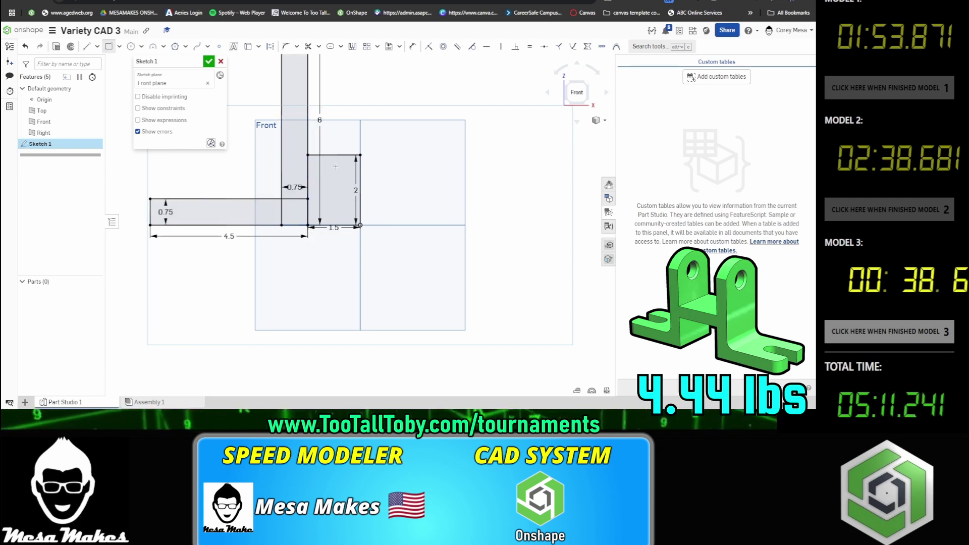
Draw a 0.75 in high rectangle on top of the first rectangle, spanning its full width to the upright.
click(360, 155)
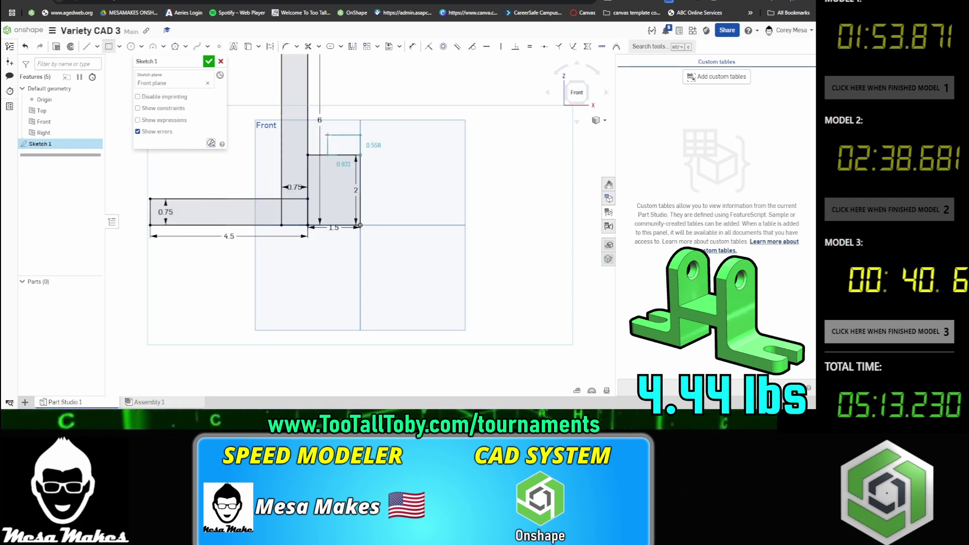
click(308, 131)
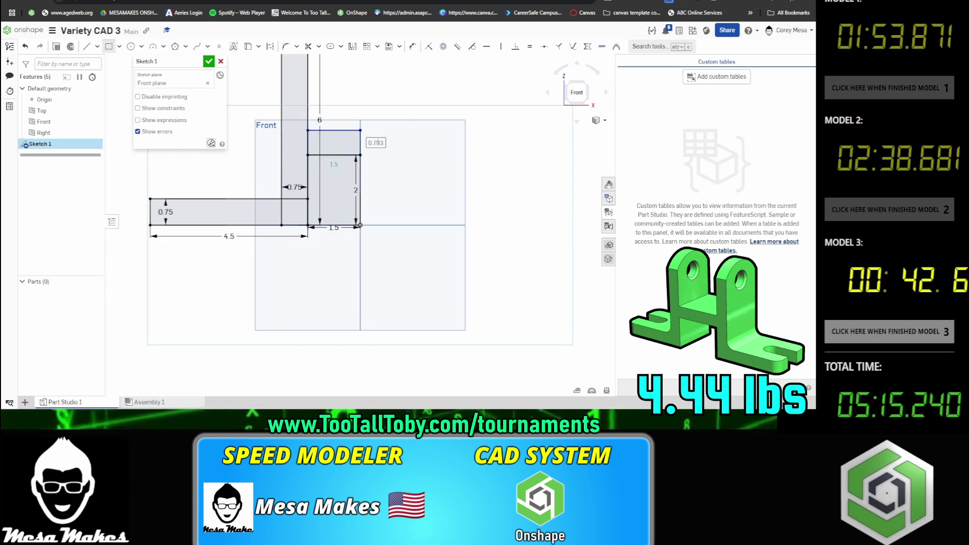
text(.75)
key(Return)
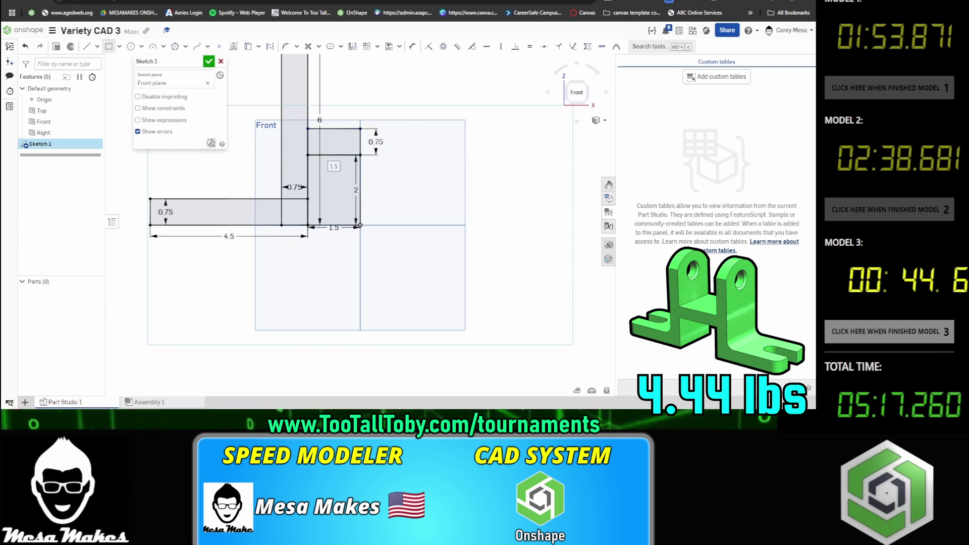
key(Return)
Extrude the foot, upright and web regions of the sketch 3 in, leaving out the 1.5 × 2 in rectangle below the web.
key(shift+e)
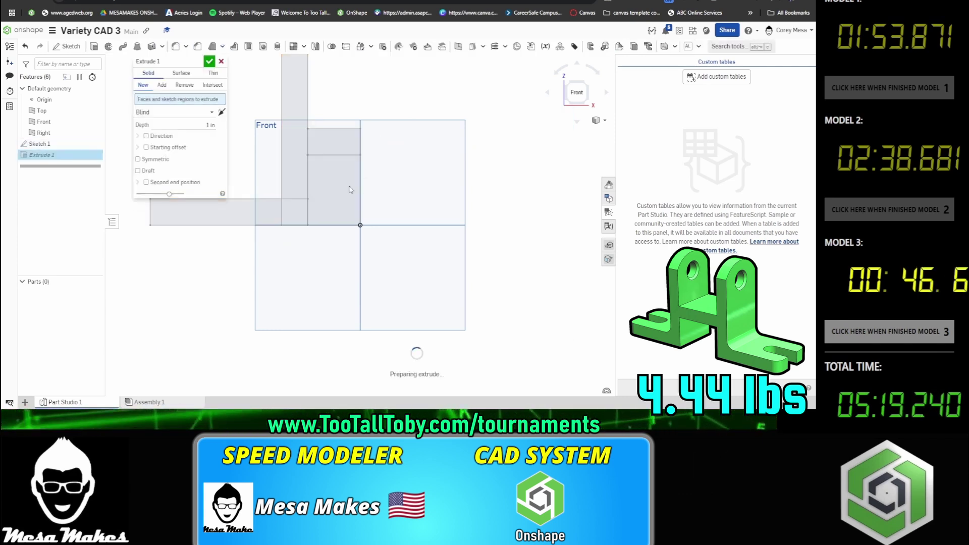
scroll(361, 267, down, 4)
drag(249, 291, 577, 56)
click(345, 231)
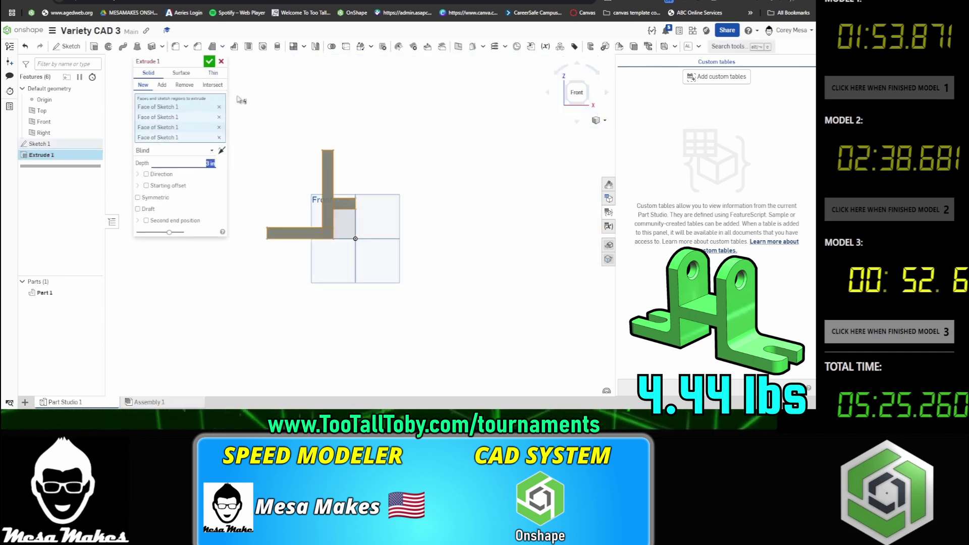
key(Return)
key(shift+7)
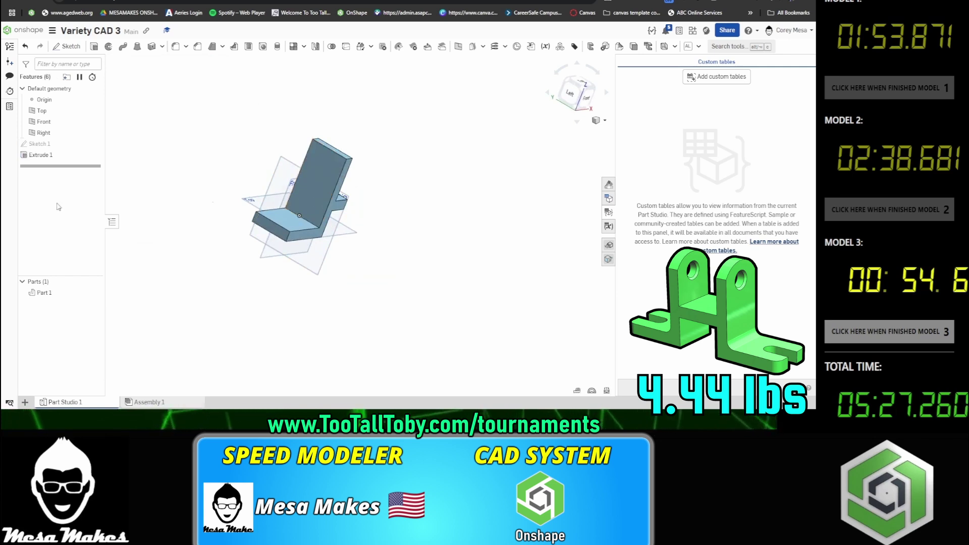
double_click(45, 155)
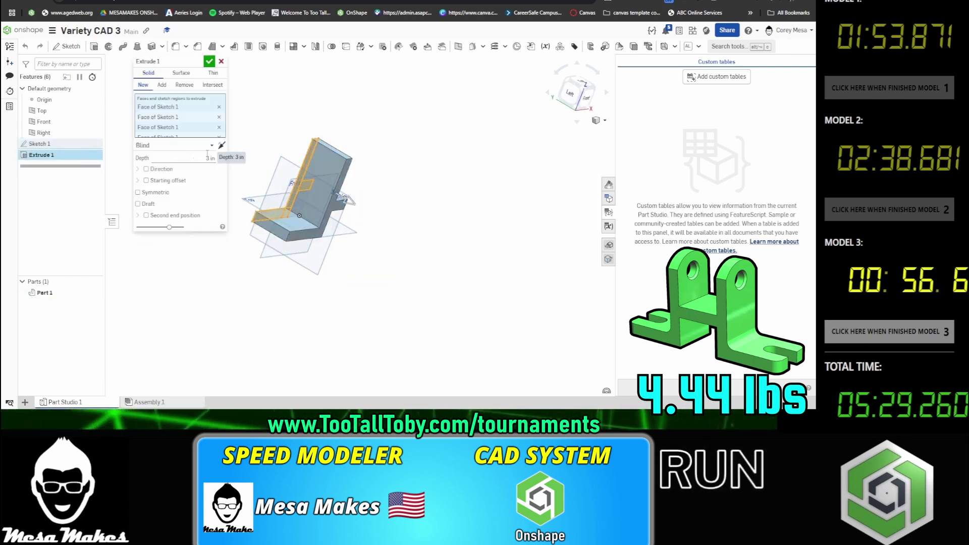
key(Return)
Start a sketch on the upright's outer face and draw a 1 in diameter circle near the top, centred across its width.
scroll(301, 228, up, 4)
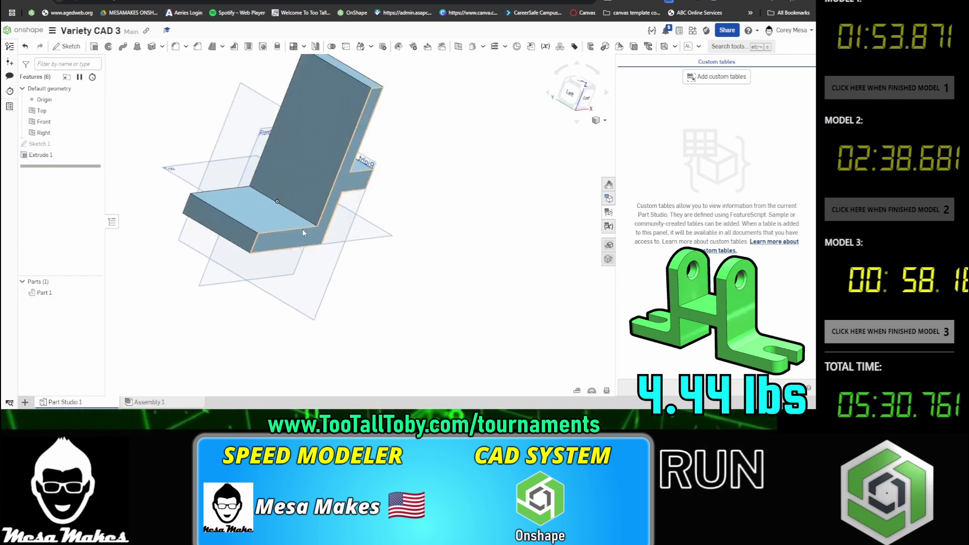
click(305, 143)
key(shift+s)
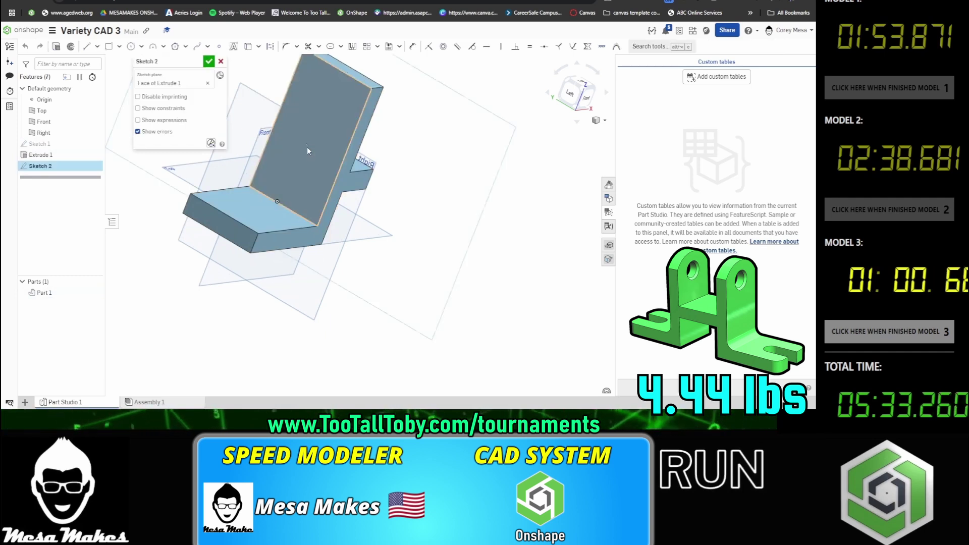
scroll(307, 147, down, 2)
click(318, 150)
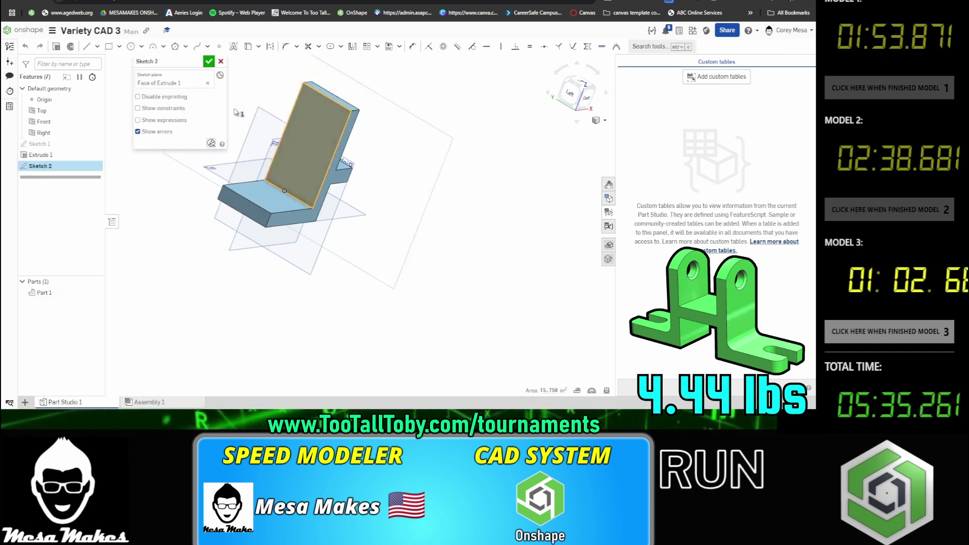
key(n)
key(c)
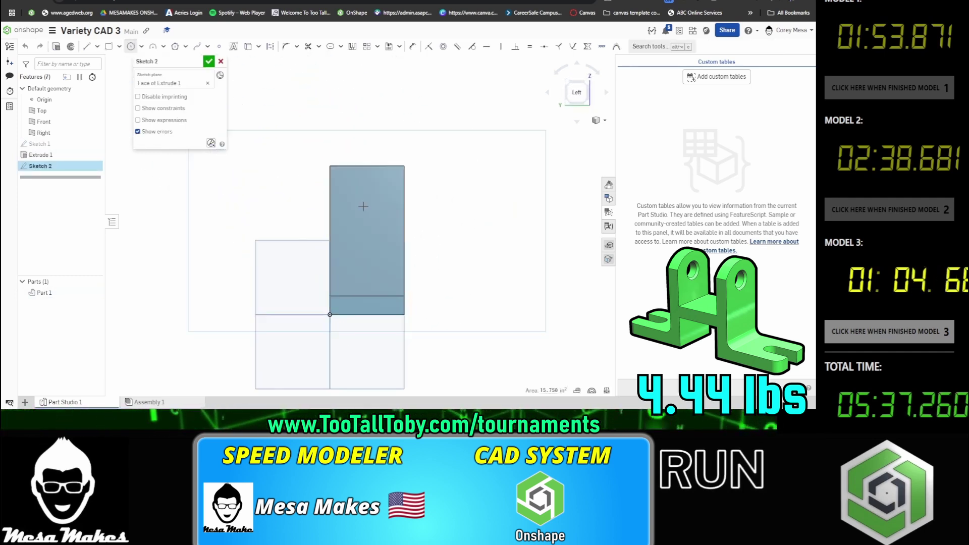
scroll(363, 206, up, 2)
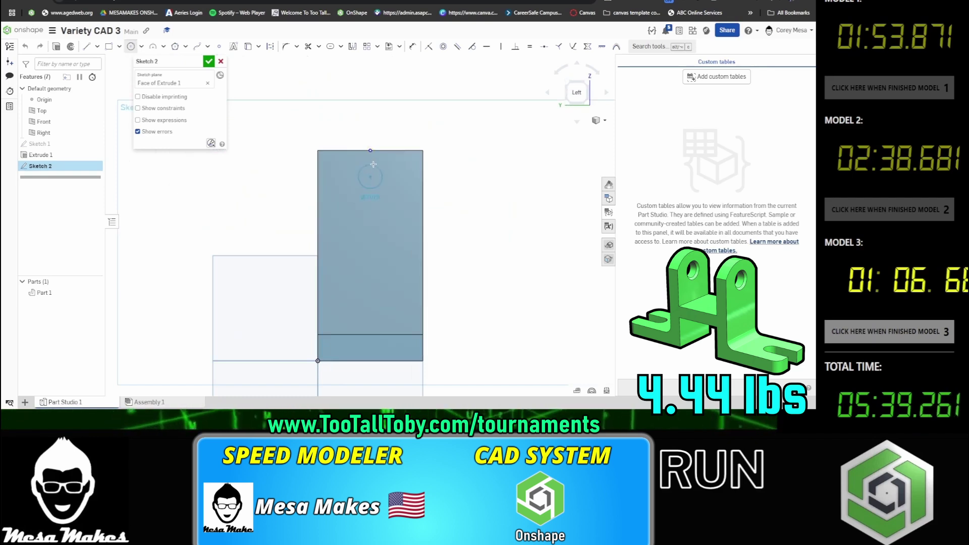
click(369, 164)
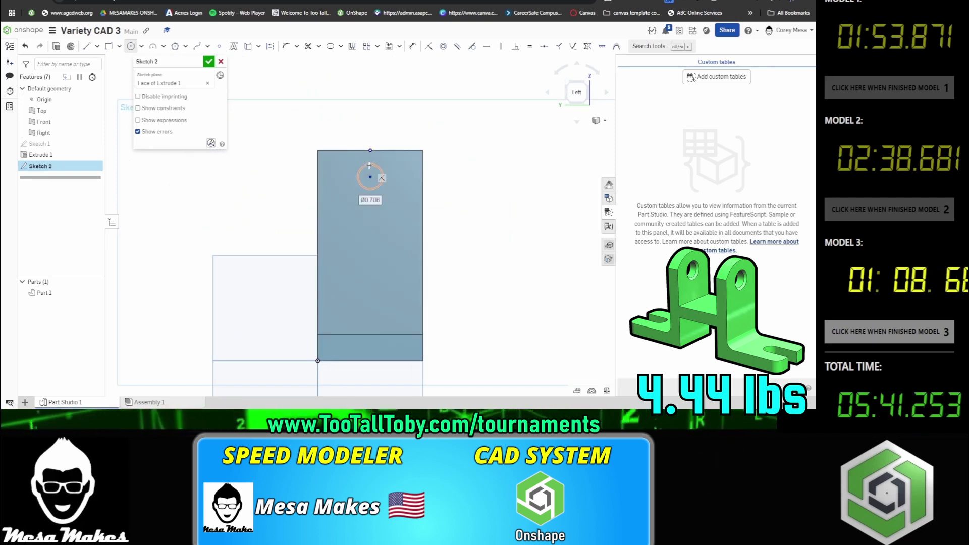
key(Return)
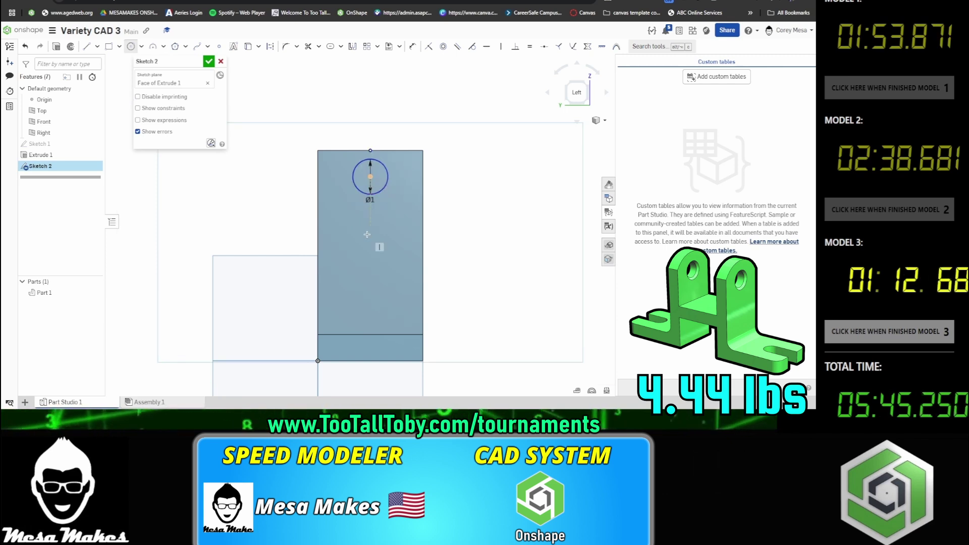
Place a sketch point on the upright's side edge nearest the origin and dimension it 5.125 in above the origin.
key(p)
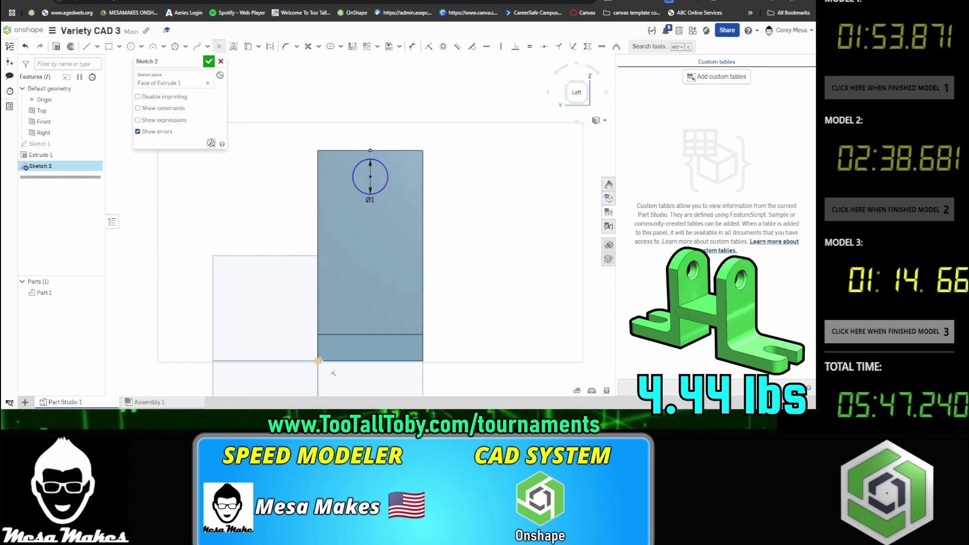
click(317, 220)
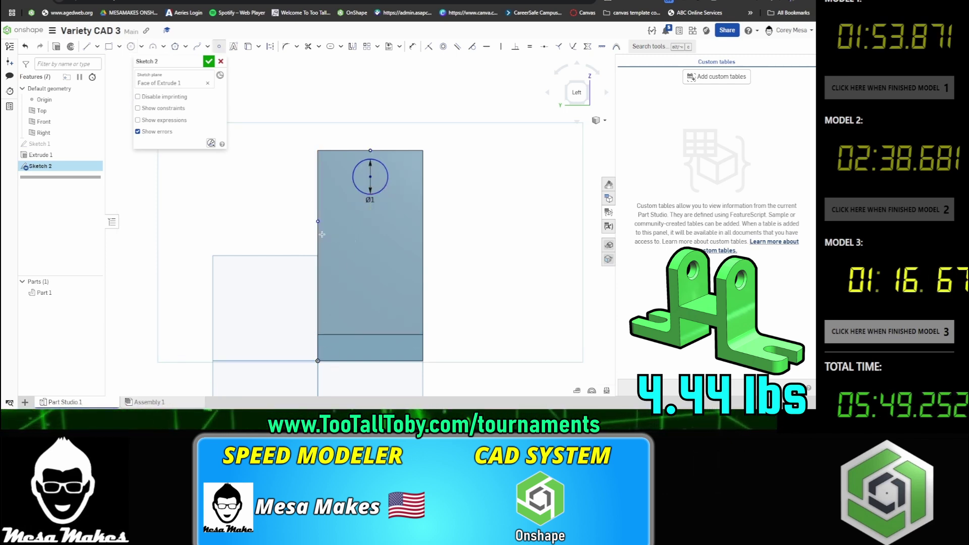
key(u)
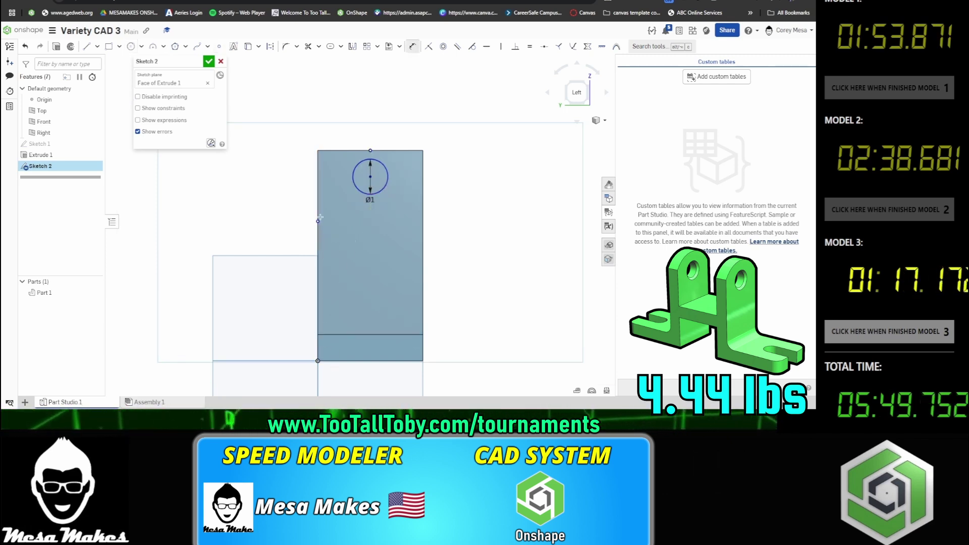
click(318, 361)
click(231, 320)
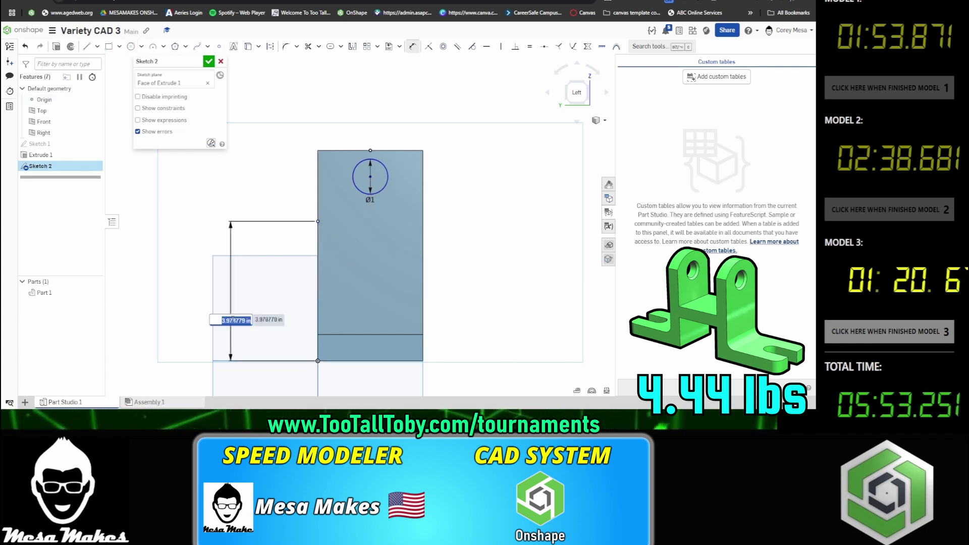
text(5.125)
key(Return)
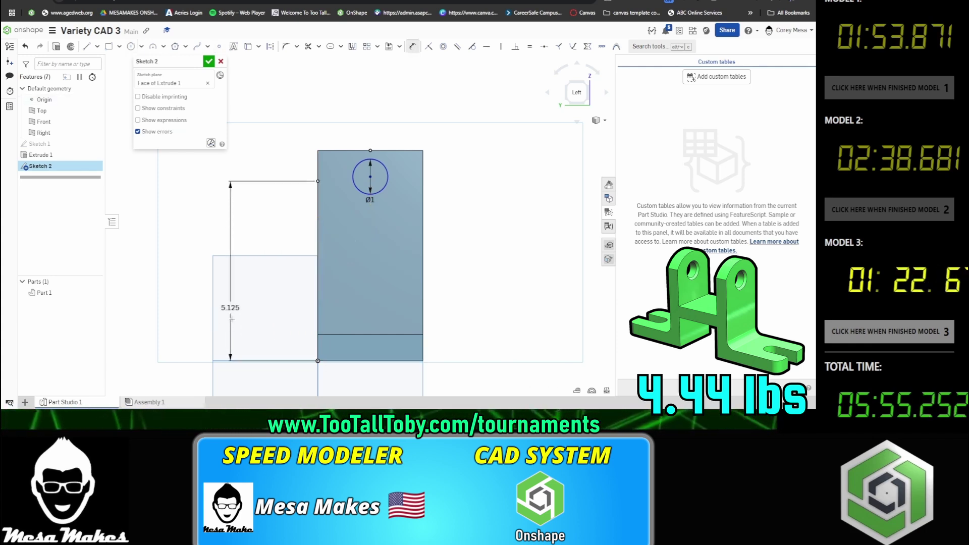
Dimension the circle's centre 4.75 in above the part's bottom edge.
click(370, 176)
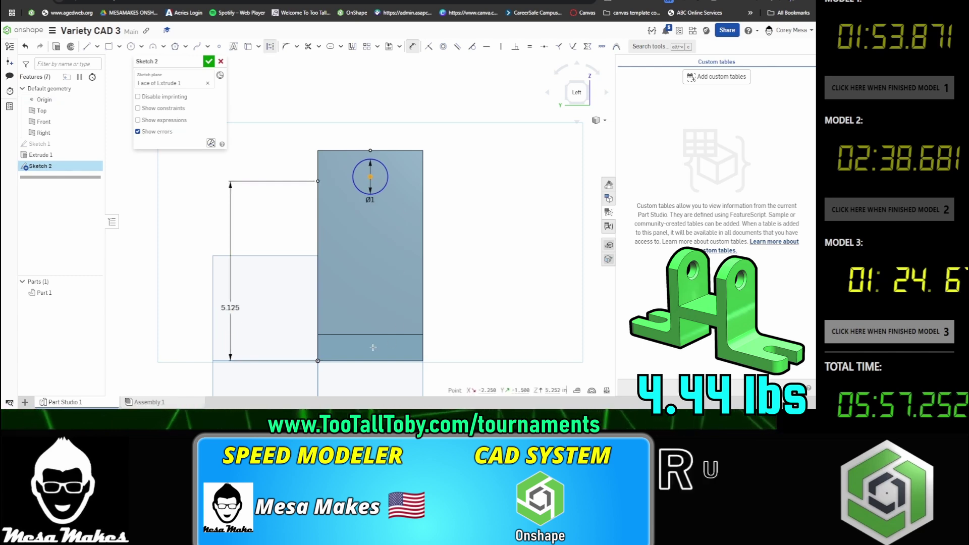
click(372, 360)
click(498, 344)
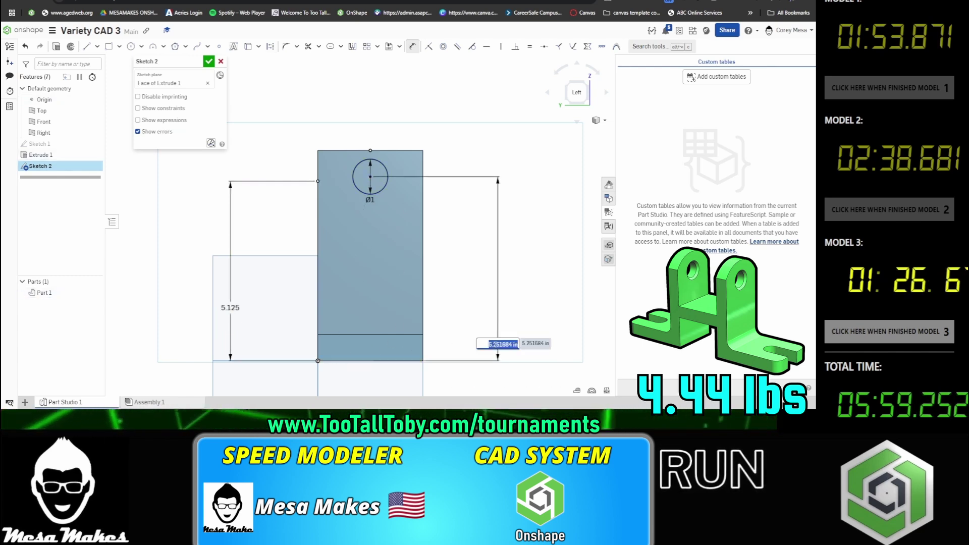
text(4.745)
key(Return)
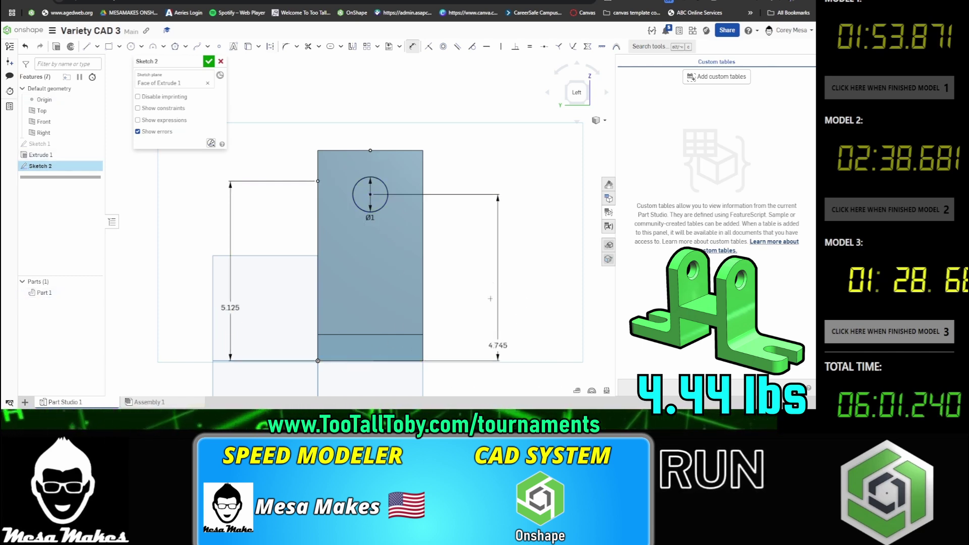
double_click(498, 345)
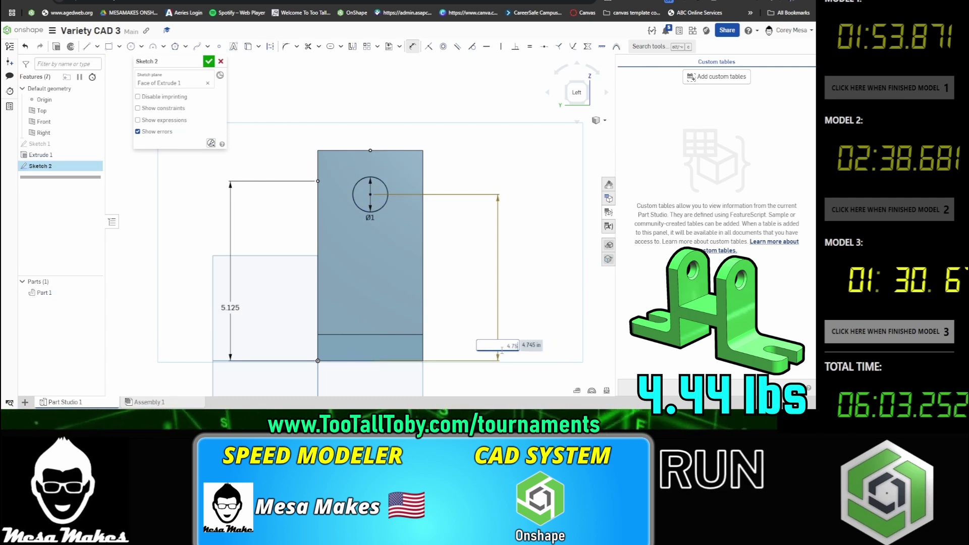
key(Return)
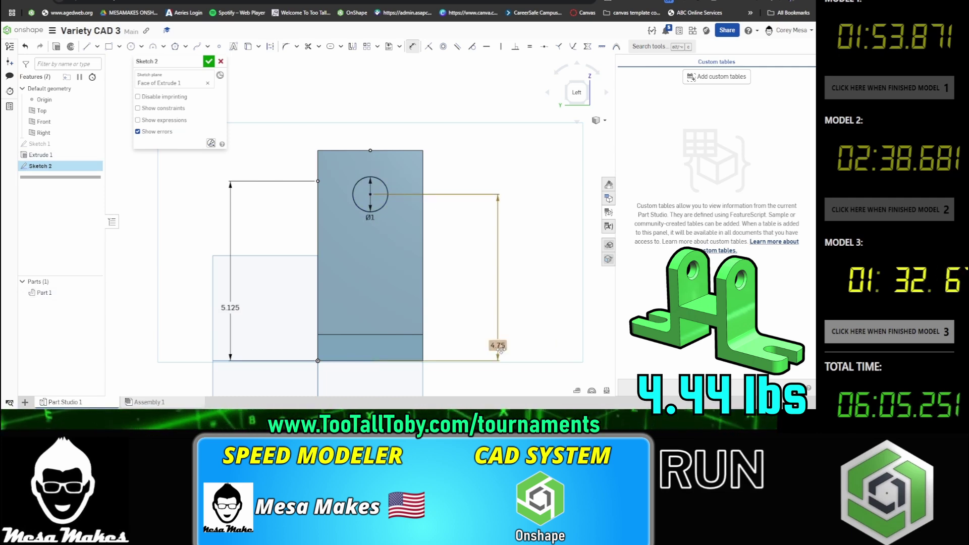
Draw a second circle above the hole circle through the top edge's midpoint, and make it coincident with the point on the side edge.
key(c)
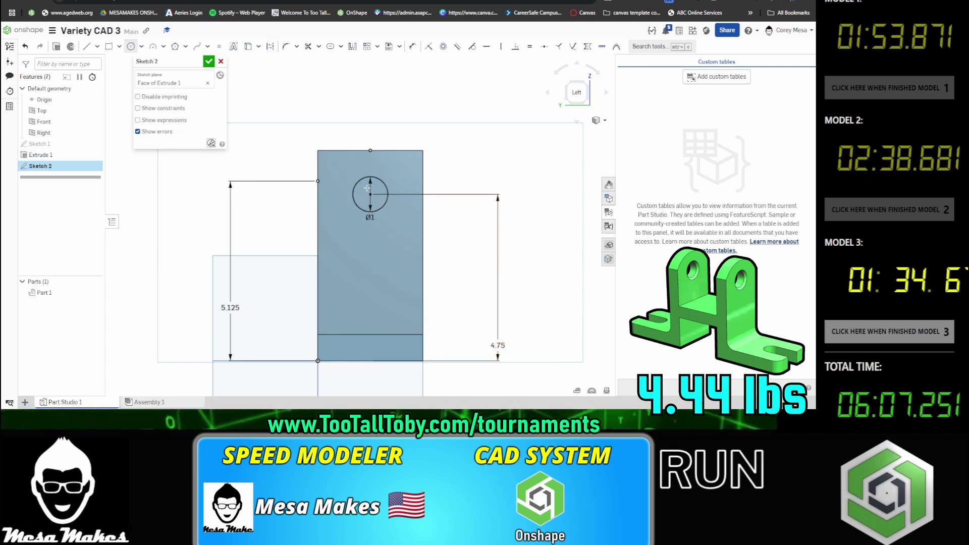
click(372, 151)
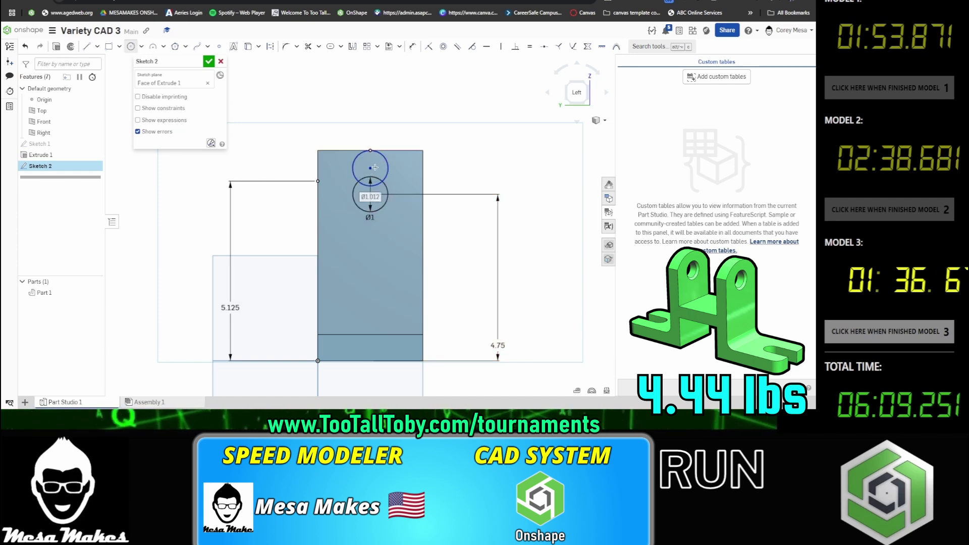
key(i)
click(356, 169)
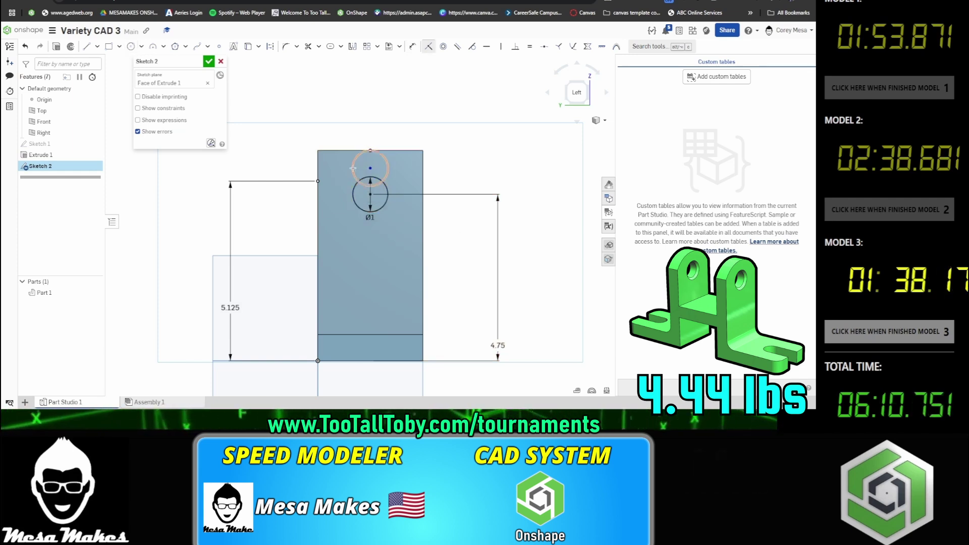
click(318, 180)
Cut the hole circle and the two upper corner regions outside the large circle with a 1 in deep remove extrude.
key(shift+e)
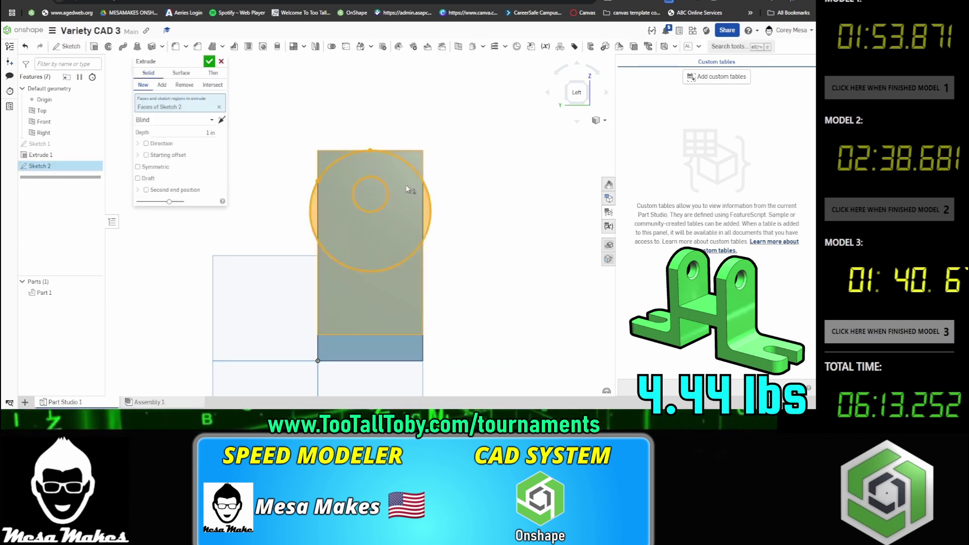
click(371, 197)
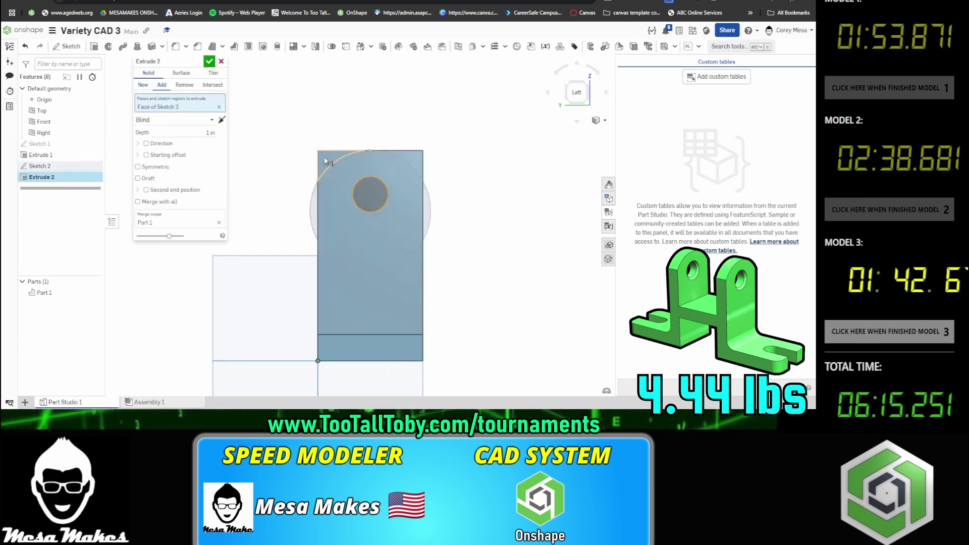
click(328, 159)
click(406, 161)
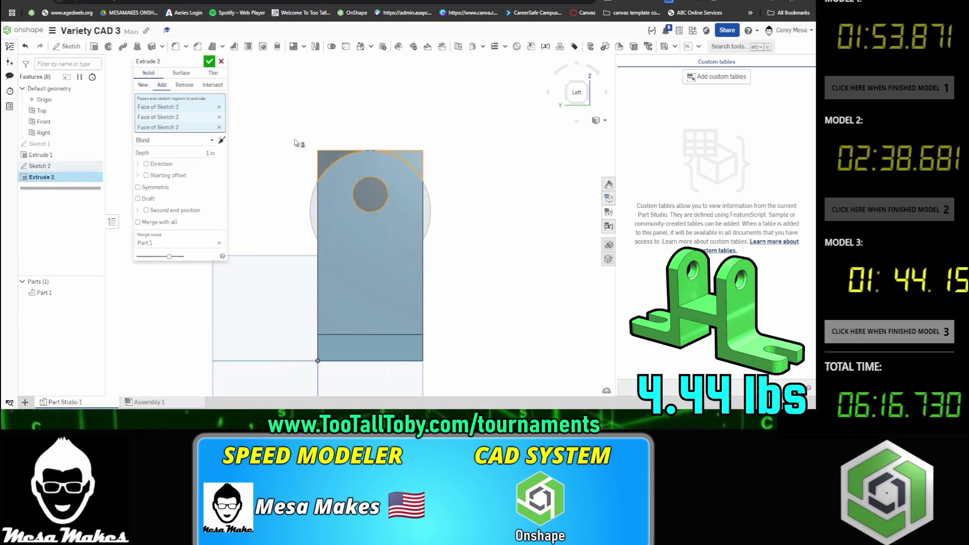
click(195, 85)
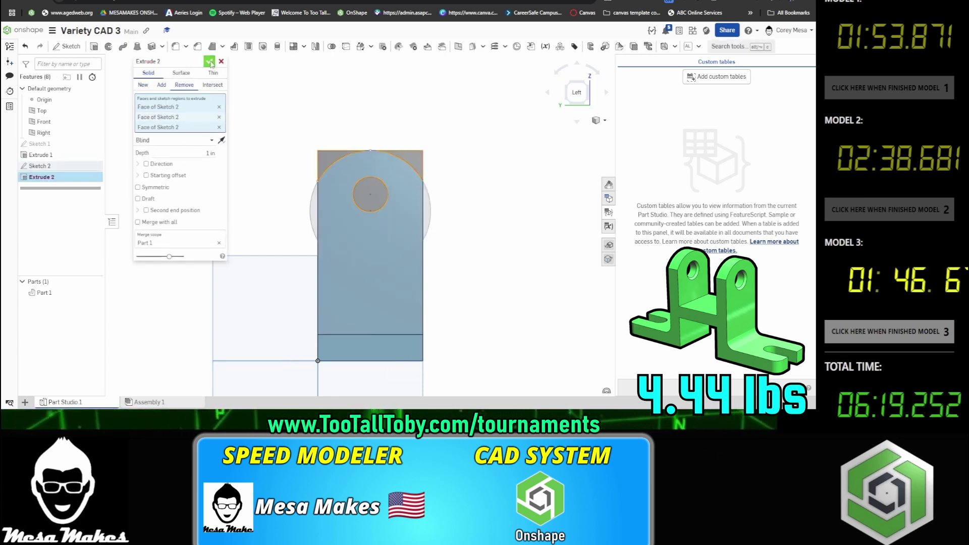
click(210, 63)
Start a sketch on the foot's upper face and draw a 1.5 in horizontal line inward from the end edge's midpoint.
key(shift+7)
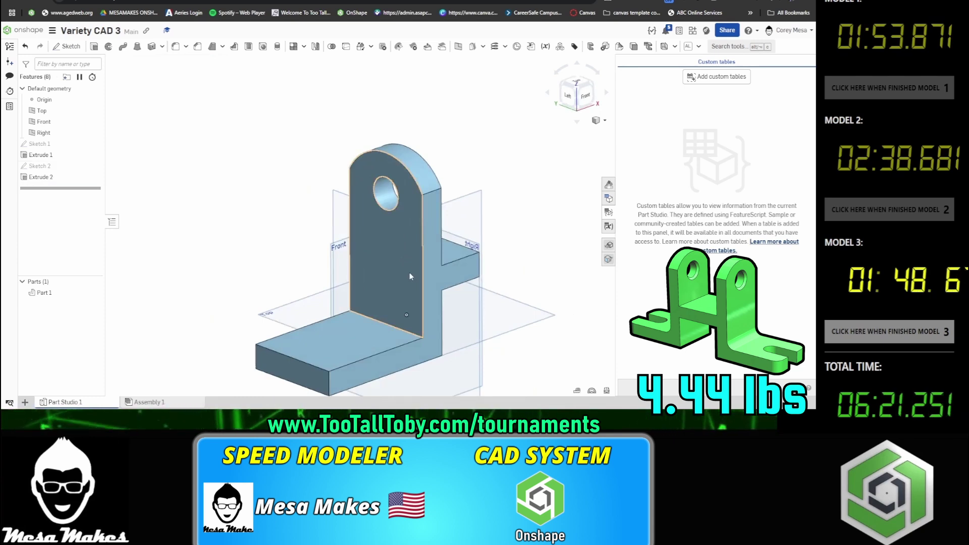
key(shift+s)
click(332, 335)
key(n)
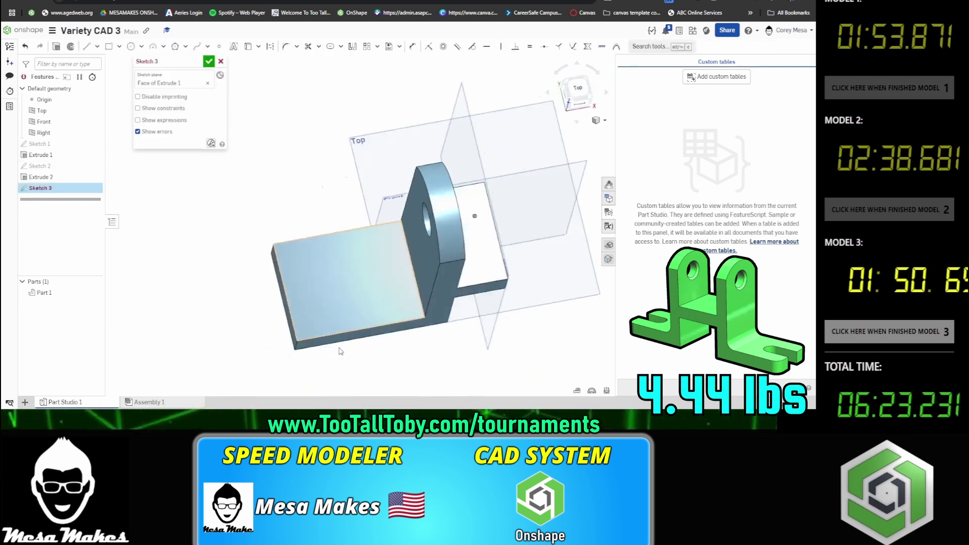
key(l)
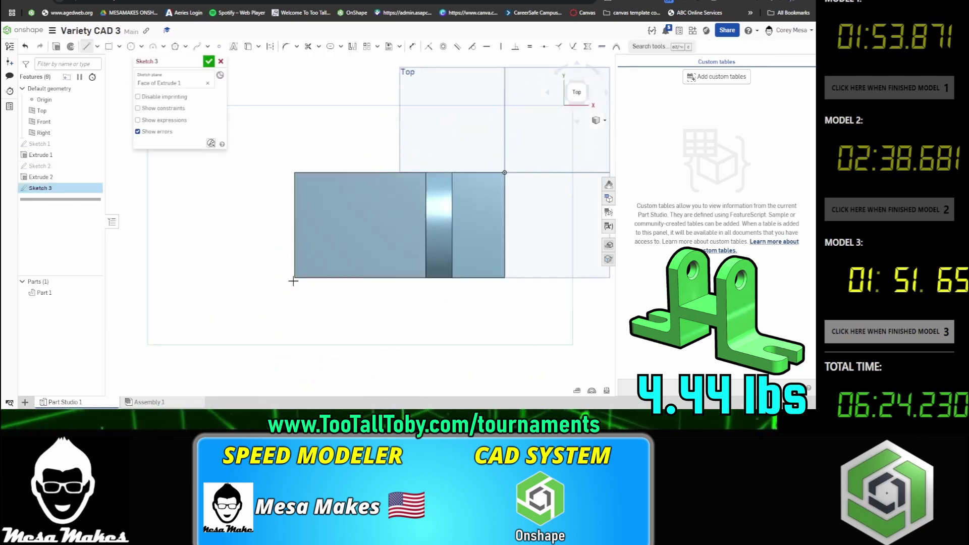
click(295, 225)
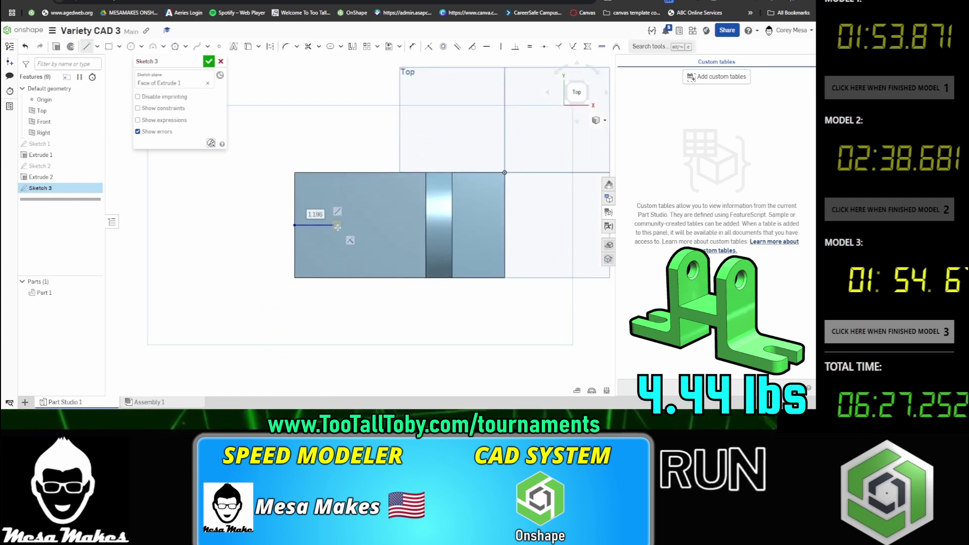
text(1.5)
key(Return)
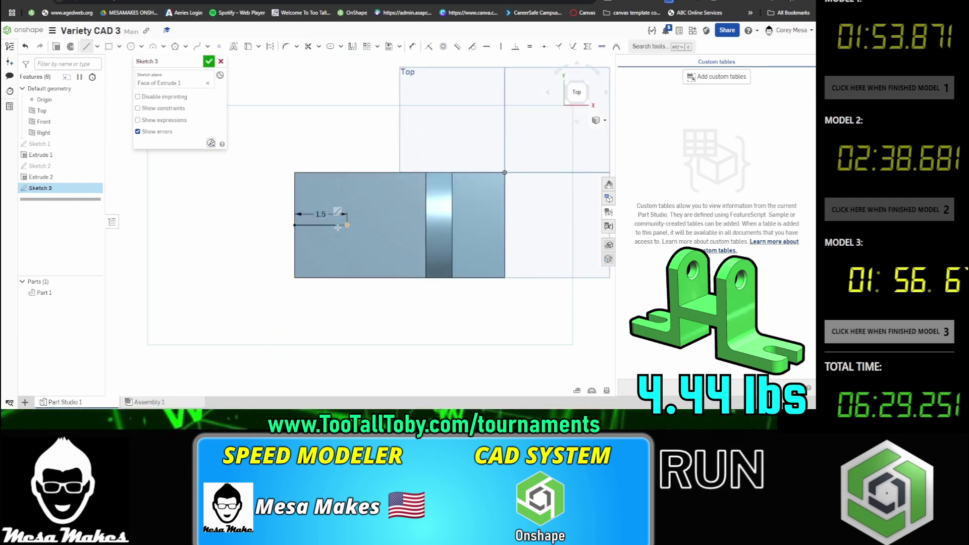
Create a 1 in wide slot around the 1.5 in line.
key(s)
click(377, 235)
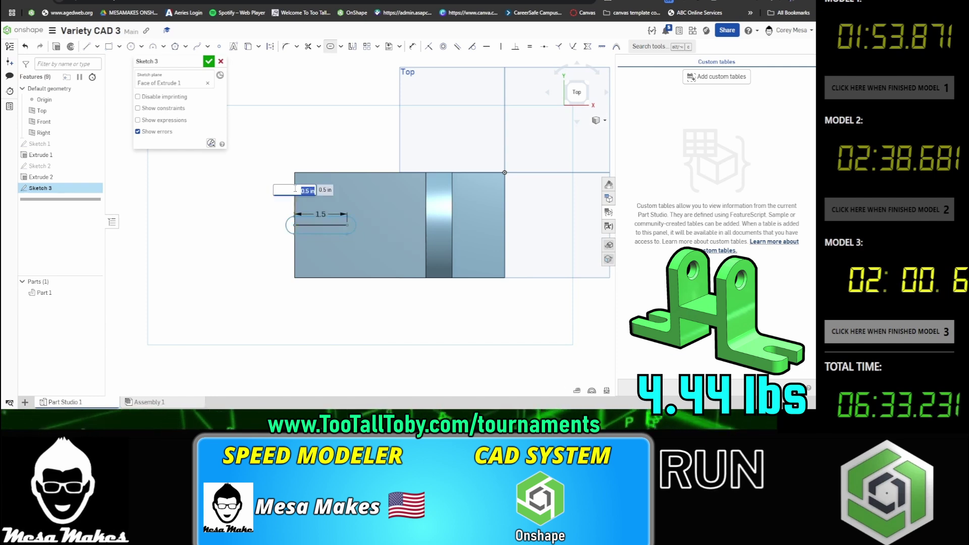
click(294, 189)
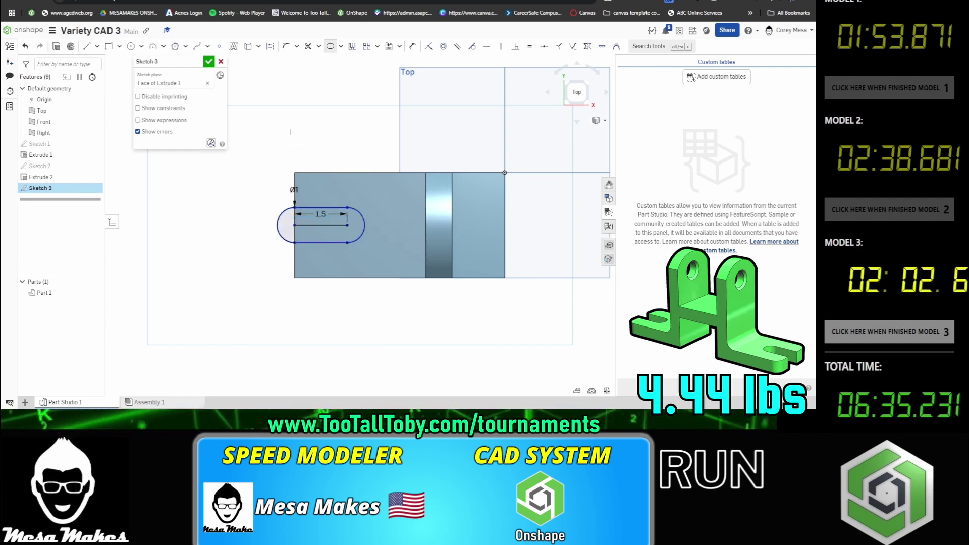
Cut the slot profile through the foot with a 1 in deep remove extrude.
key(shift+e)
click(191, 85)
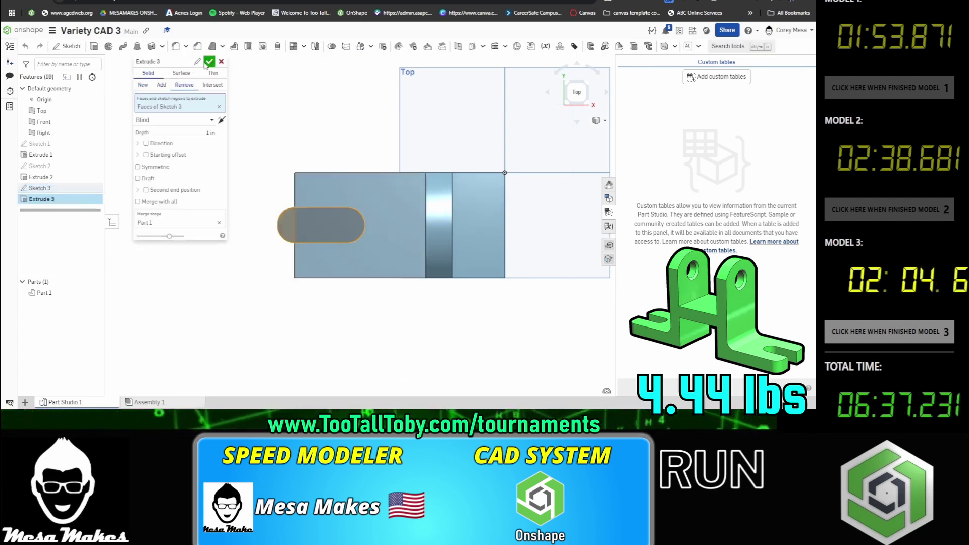
click(207, 63)
Fillet the slotted foot's two outer corner edges and the inside bend between foot and upright with a 0.5 in radius.
right_drag(398, 281, 409, 253)
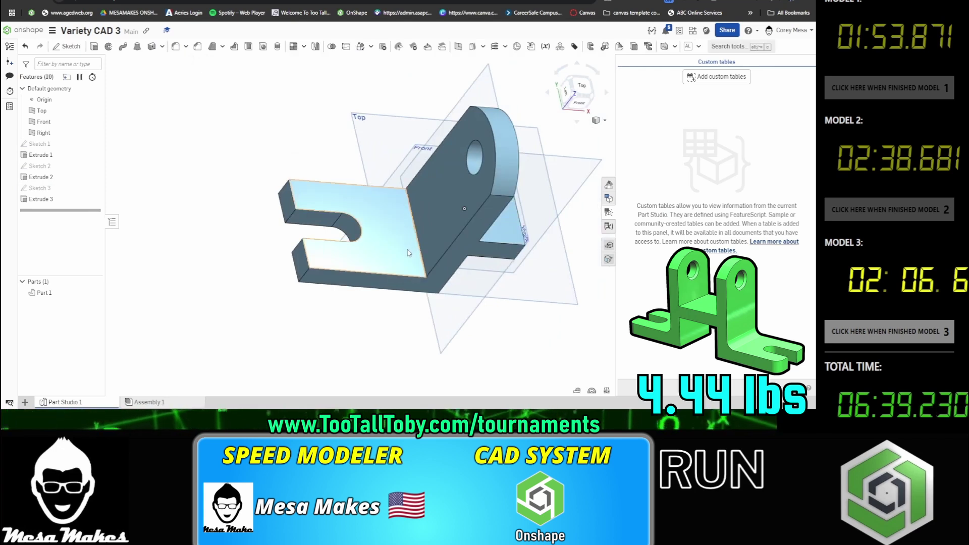
key(shift+f)
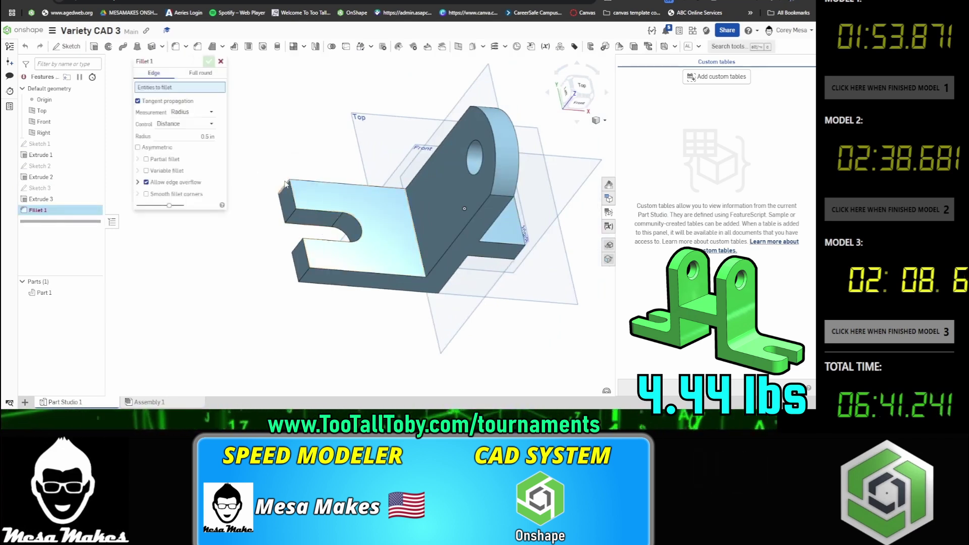
click(285, 184)
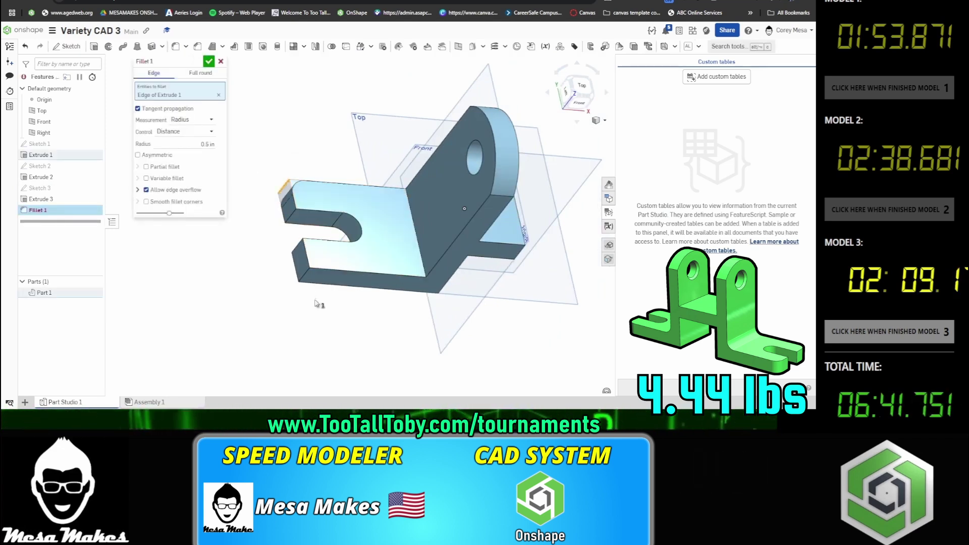
click(423, 242)
click(207, 164)
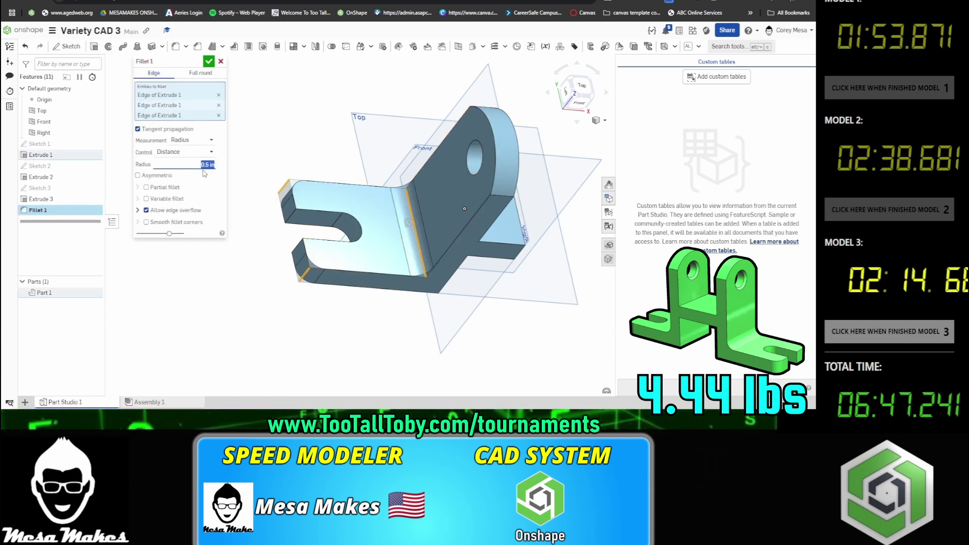
key(Return)
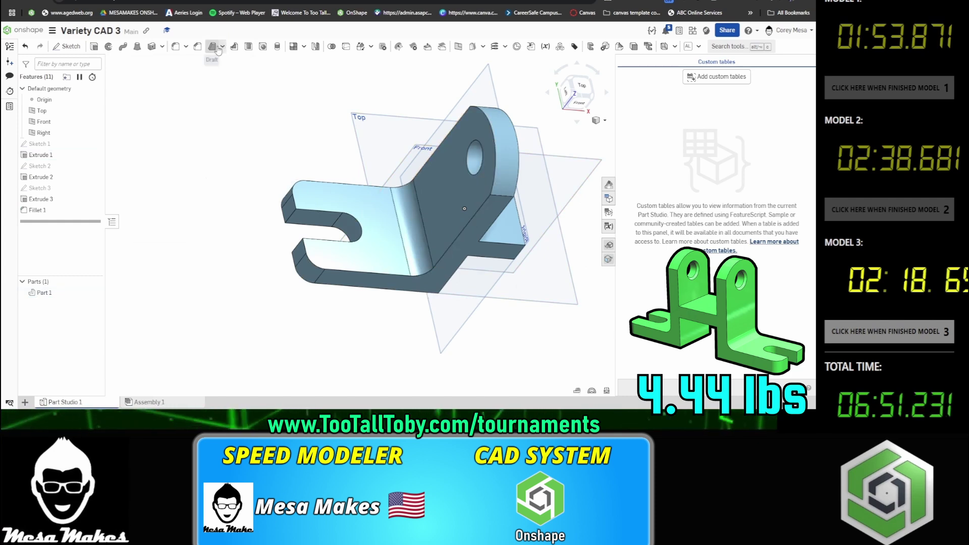
Chamfer the upright's hole edges on both faces with an equal distance of 0.125 in.
scroll(458, 154, up, 4)
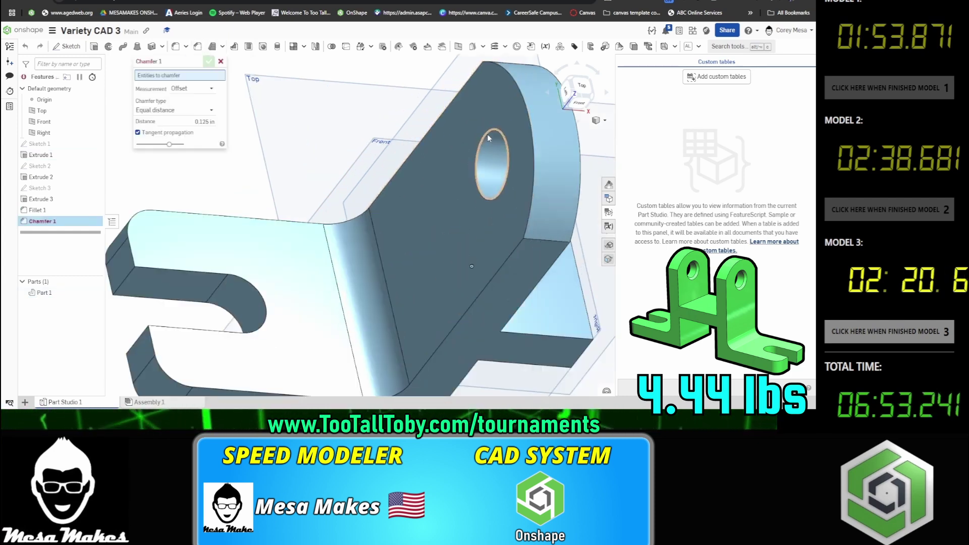
click(491, 132)
mouse_move(495, 142)
right_down()
mouse_move(547, 221)
mouse_move(574, 190)
mouse_move(476, 177)
mouse_move(497, 156)
right_up()
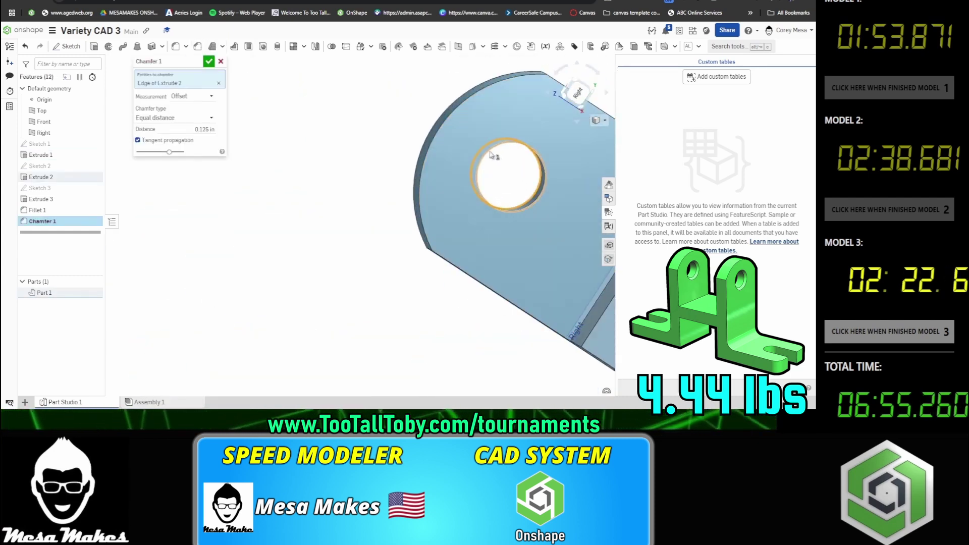
click(498, 156)
click(209, 62)
Mirror the bracket half across the connecting web's end face, adding the copy to the existing part.
scroll(303, 189, down, 4)
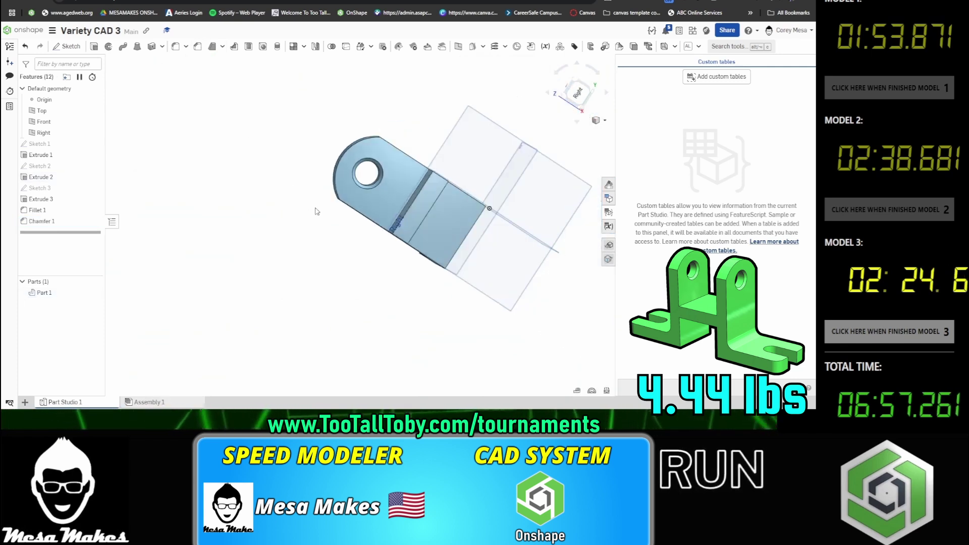
right_drag(316, 210, 365, 207)
key(s)
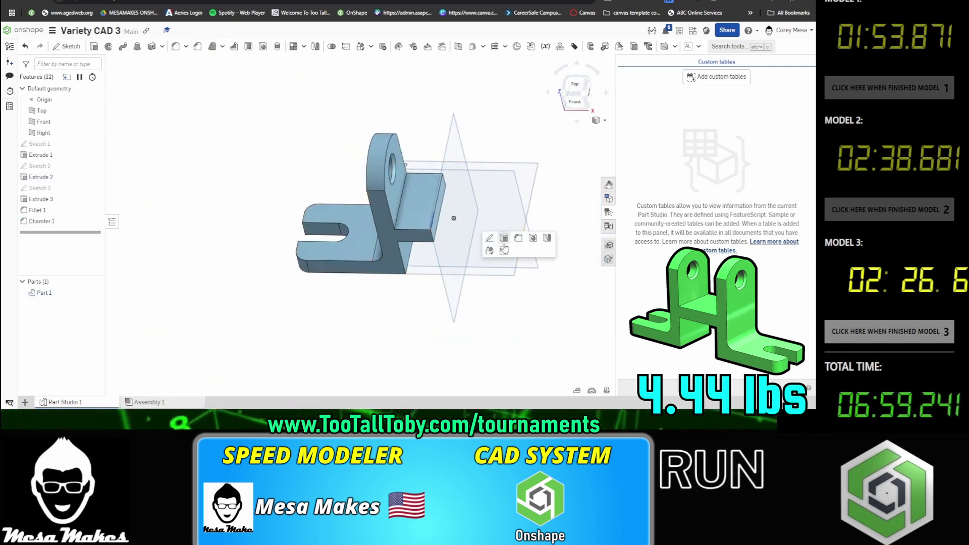
click(545, 241)
click(422, 208)
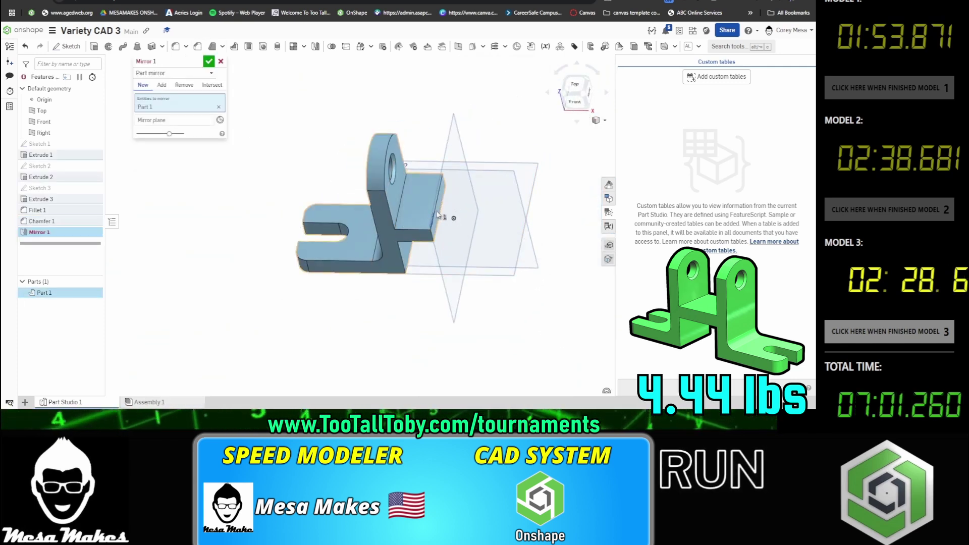
click(437, 214)
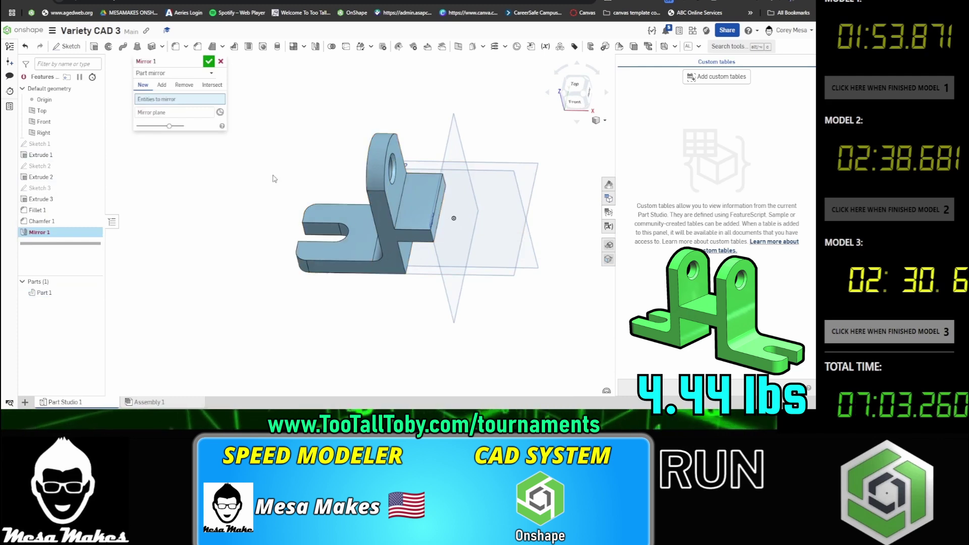
click(358, 214)
click(207, 120)
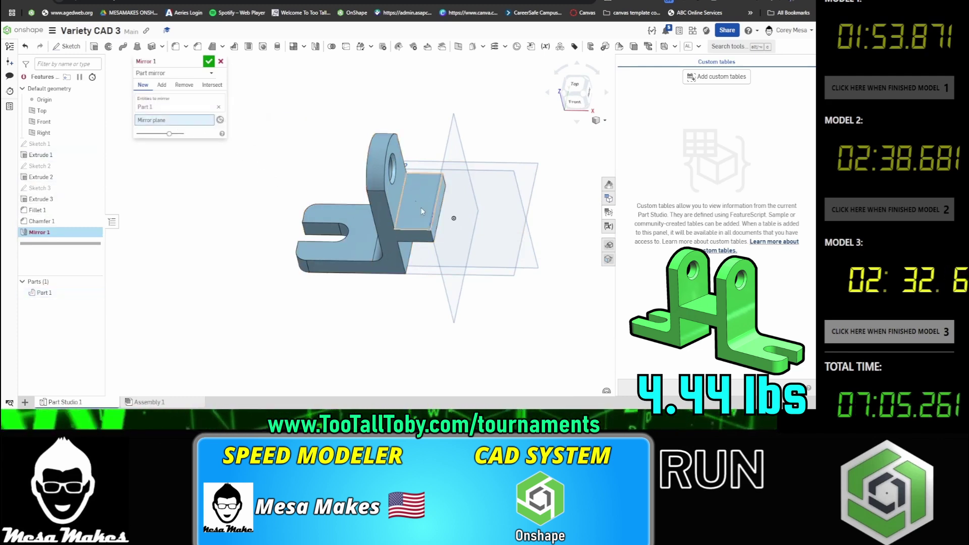
click(437, 217)
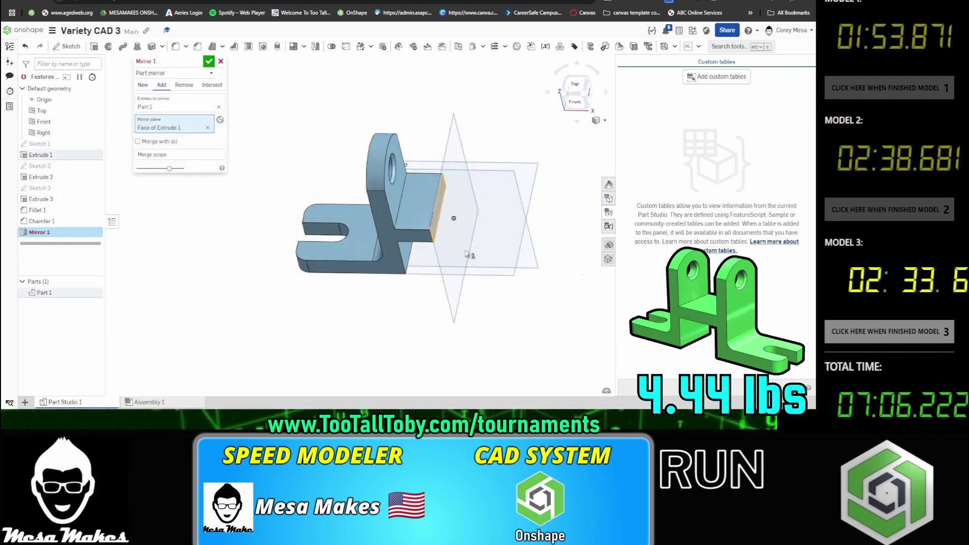
click(209, 61)
Apply the MESA MASS feature to the mirrored bracket and mark Model 3 as finished on the challenge timer.
click(482, 143)
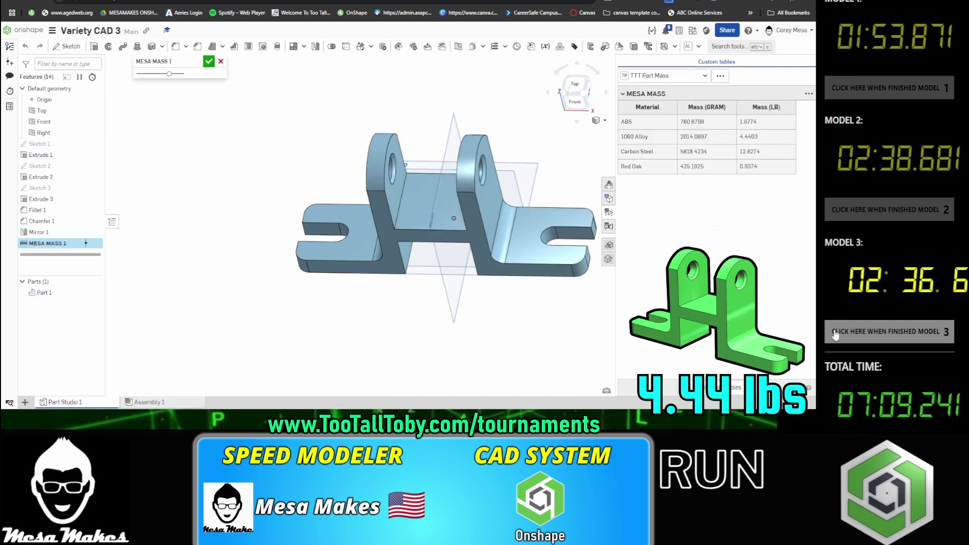
click(878, 341)
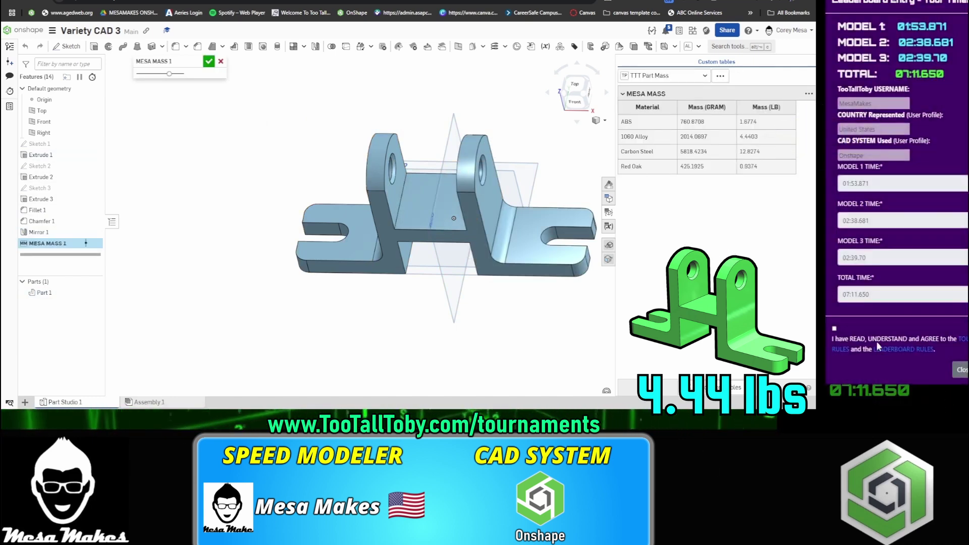